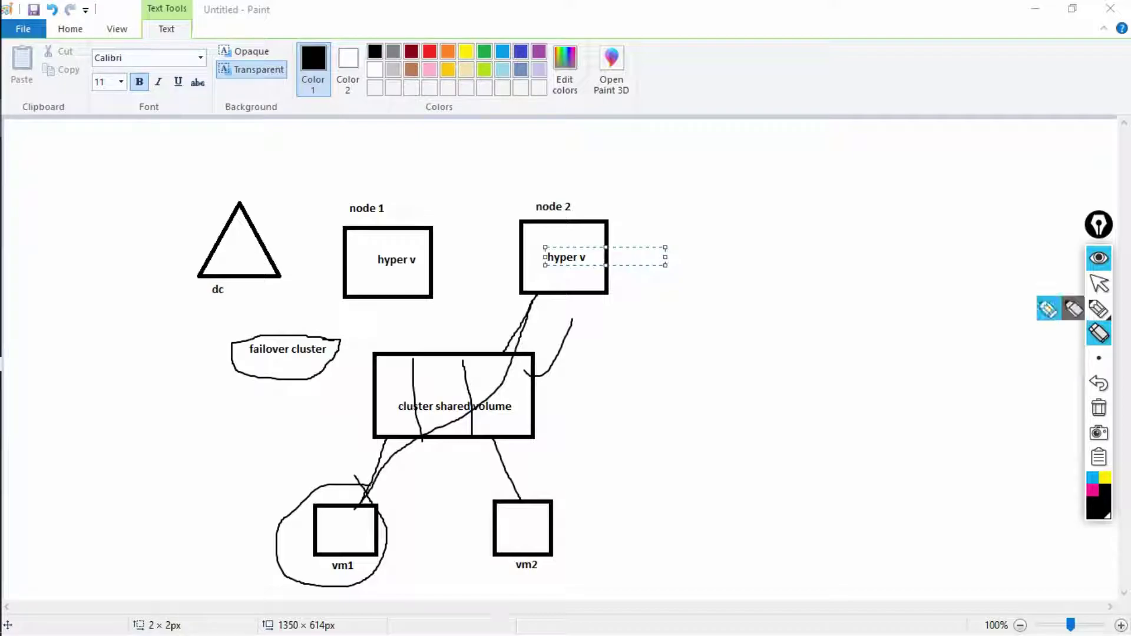
# Step: Undo the last pen strokes over the diagram until only the failover cluster outline and the two VM connectors remain
pyautogui.click(1098, 383)
pyautogui.click(1099, 384)
pyautogui.click(1099, 383)
pyautogui.click(1098, 384)
pyautogui.click(1099, 383)
pyautogui.click(1098, 384)
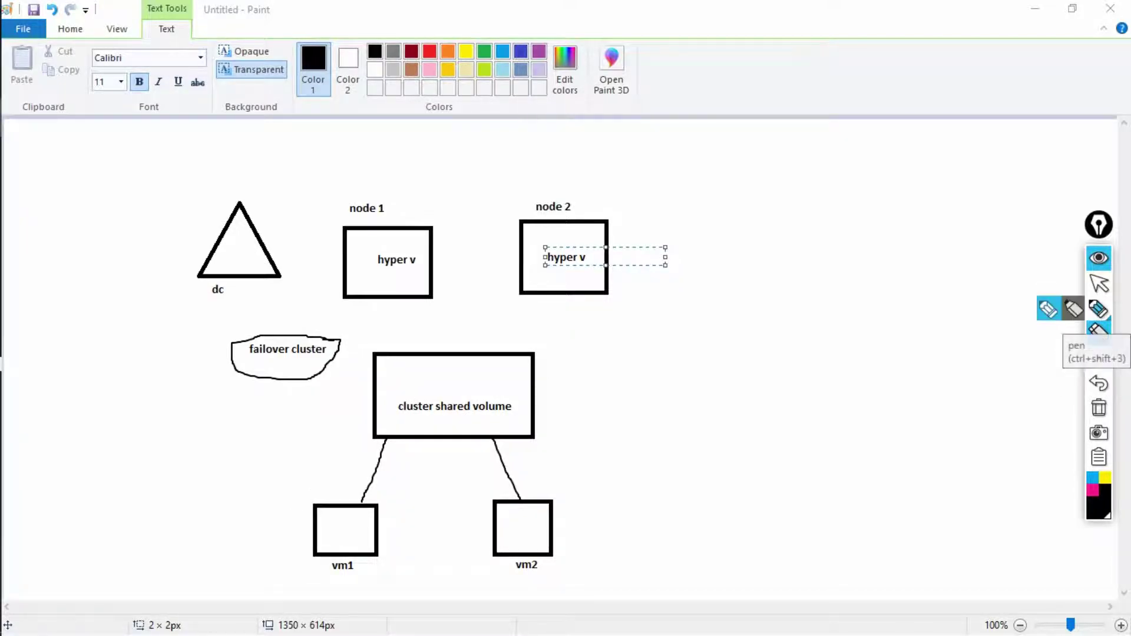
# Step: With the pen, cross out the node 1 and node 2 boxes, link both to vm1, and circle vm1
pyautogui.click(1098, 309)
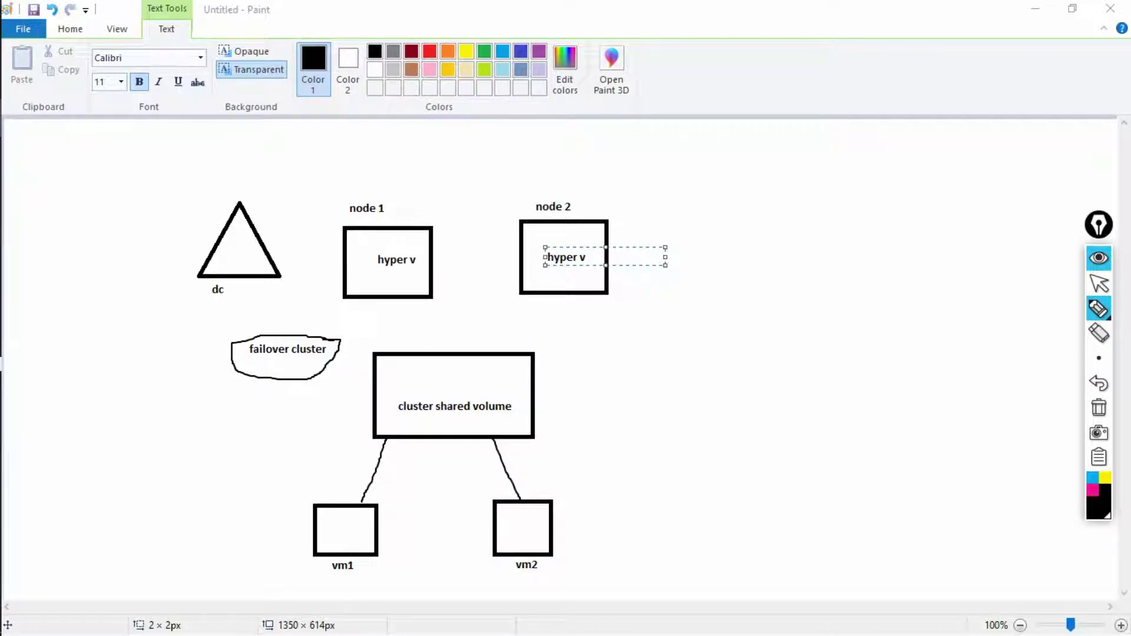
pyautogui.moveTo(530, 224); pyautogui.dragTo(613, 287)
pyautogui.moveTo(597, 223); pyautogui.dragTo(543, 308)
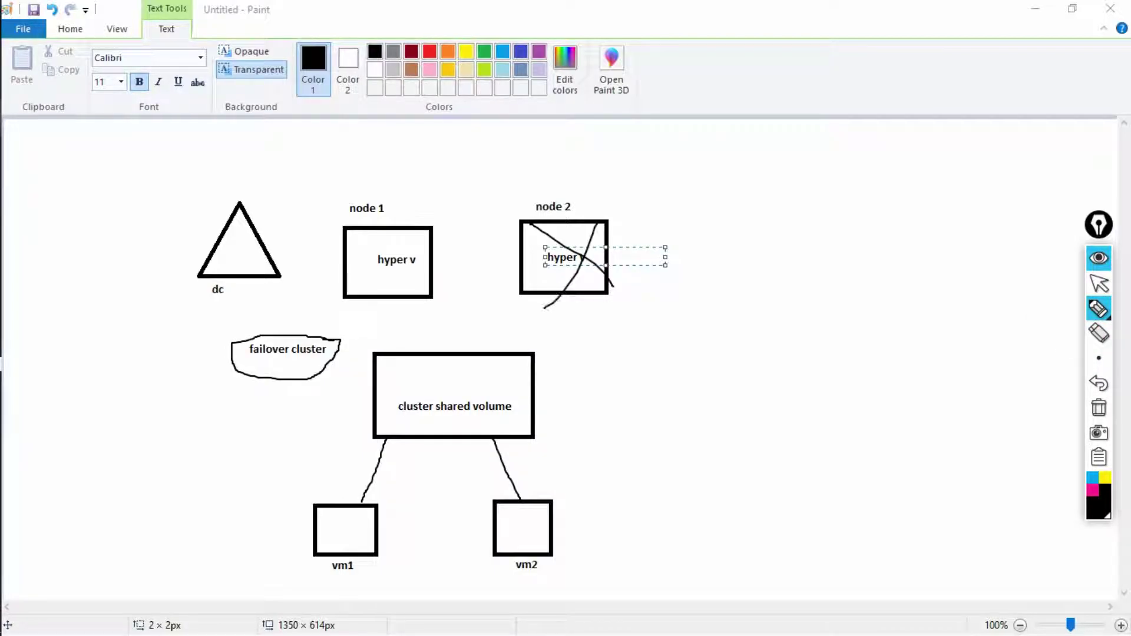
pyautogui.moveTo(325, 536)
pyautogui.mouseDown()
pyautogui.moveTo(412, 439)
pyautogui.moveTo(433, 275)
pyautogui.moveTo(391, 259)
pyautogui.moveTo(446, 298)
pyautogui.mouseUp()
pyautogui.moveTo(407, 234); pyautogui.dragTo(391, 317)
pyautogui.moveTo(592, 259)
pyautogui.mouseDown()
pyautogui.moveTo(480, 335)
pyautogui.moveTo(336, 533)
pyautogui.mouseUp()
pyautogui.moveTo(411, 497)
pyautogui.mouseDown()
pyautogui.moveTo(296, 488)
pyautogui.moveTo(318, 572)
pyautogui.moveTo(394, 543)
pyautogui.moveTo(410, 487)
pyautogui.mouseUp()
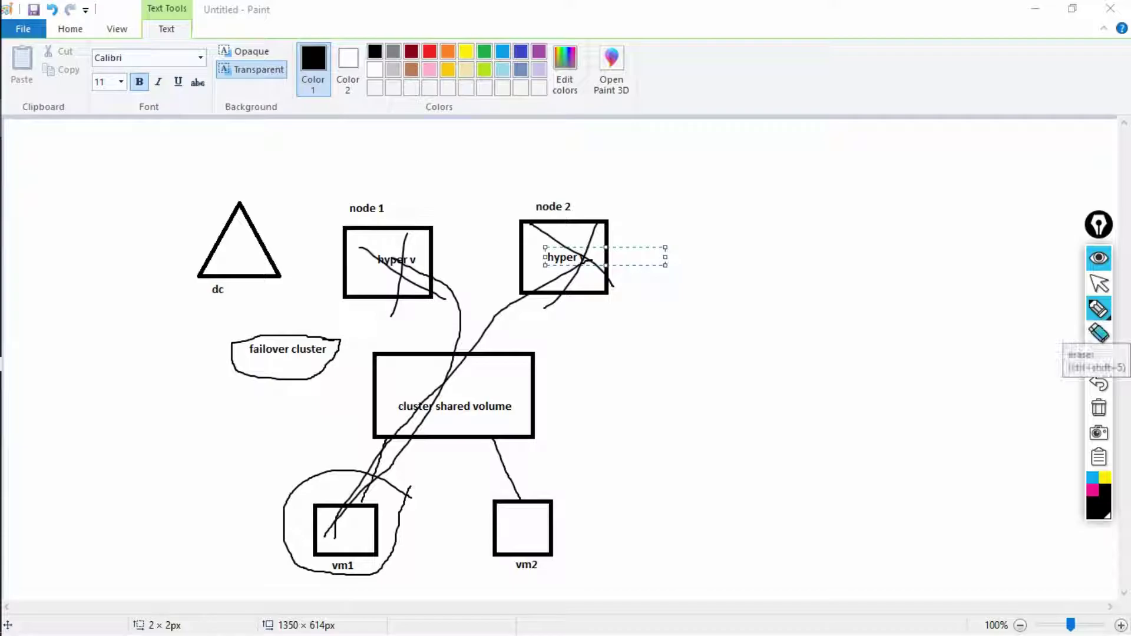
# Step: Erase all pen annotations from the diagram, including the failover cluster outline and the VM connectors
pyautogui.moveTo(1099, 312)
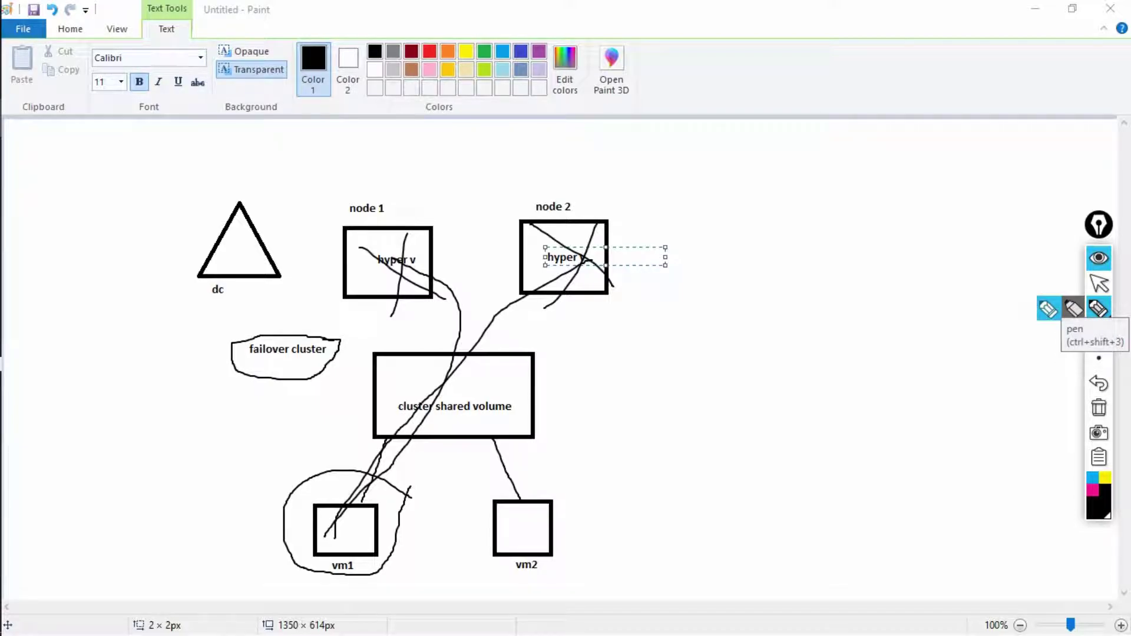
pyautogui.click(1099, 333)
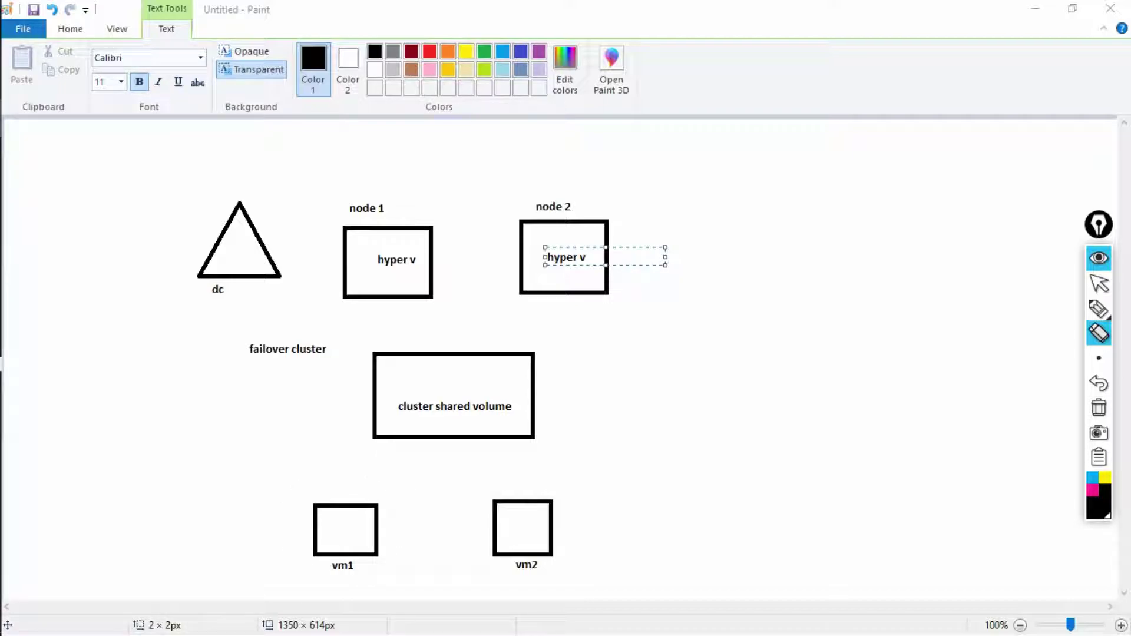
pyautogui.click(1099, 283)
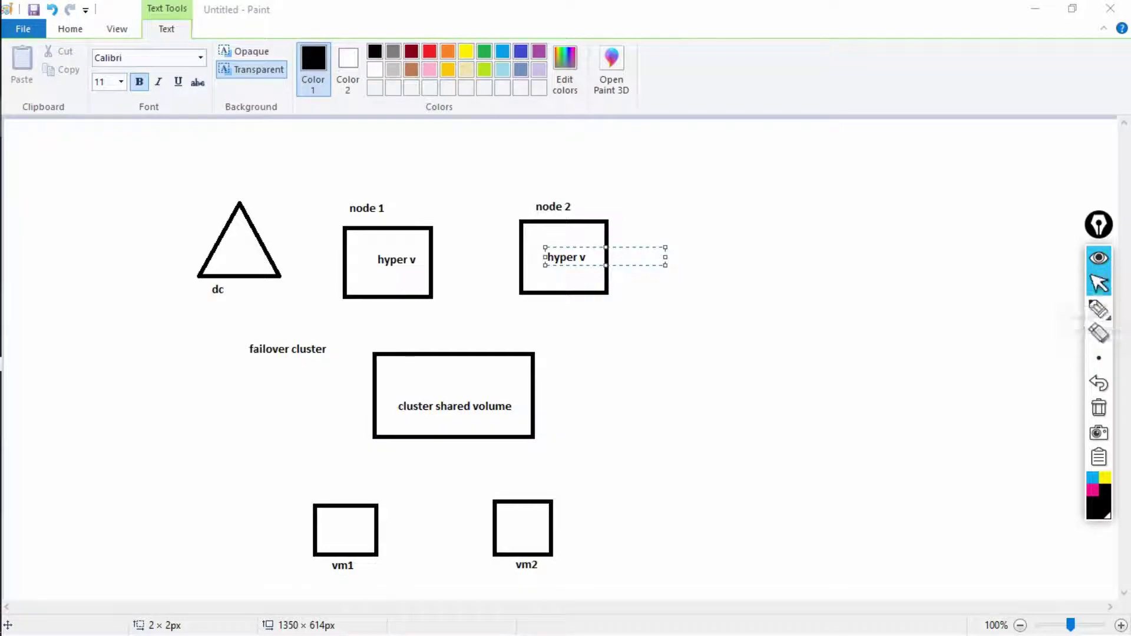
# Step: Draw two rectangles side by side right of node 2, the second about 66 × 89 px, with a 77 × 58 px triangle above and between them
pyautogui.click(594, 257)
pyautogui.click(70, 29)
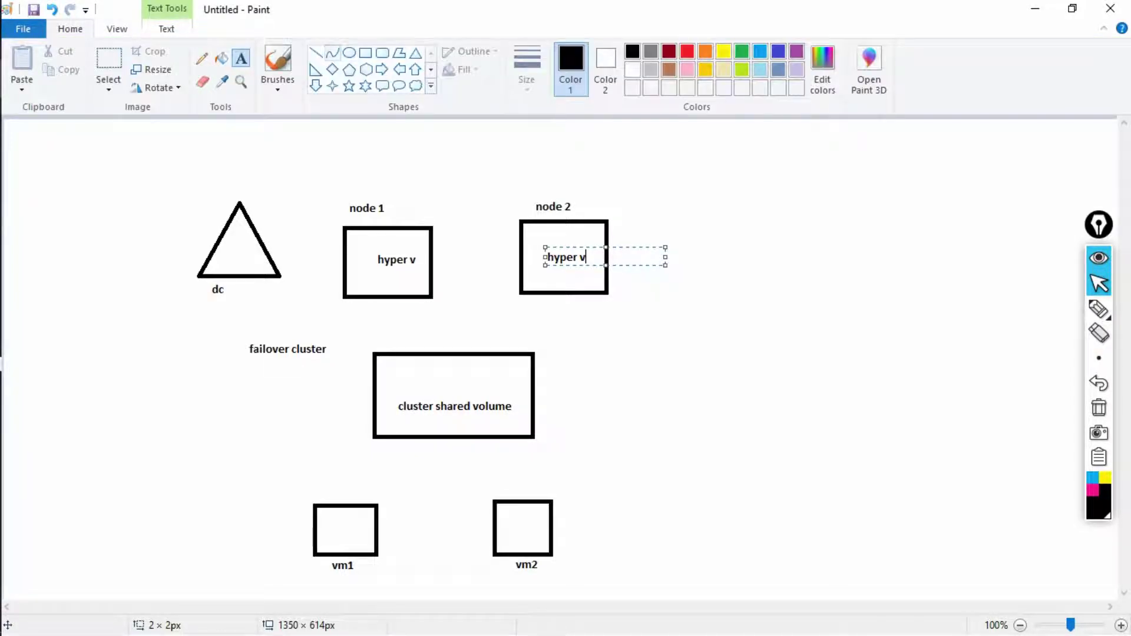
pyautogui.click(366, 52)
pyautogui.moveTo(729, 216)
pyautogui.mouseDown()
pyautogui.moveTo(754, 224)
pyautogui.moveTo(808, 288)
pyautogui.mouseUp()
pyautogui.moveTo(917, 216); pyautogui.dragTo(974, 291)
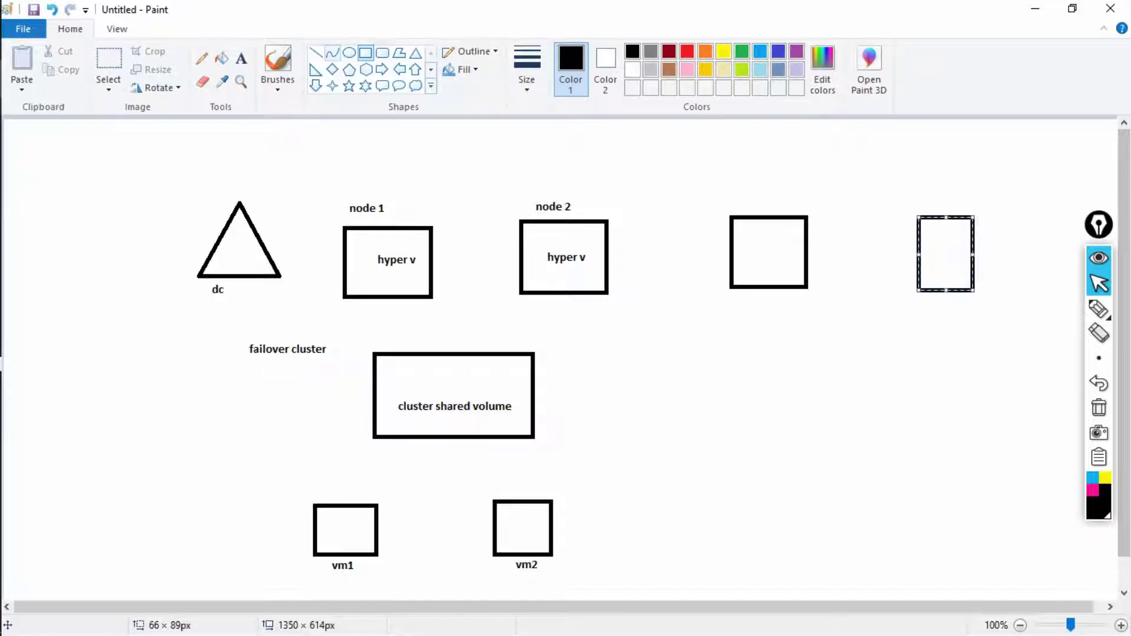
pyautogui.click(416, 53)
pyautogui.moveTo(826, 175); pyautogui.dragTo(889, 127)
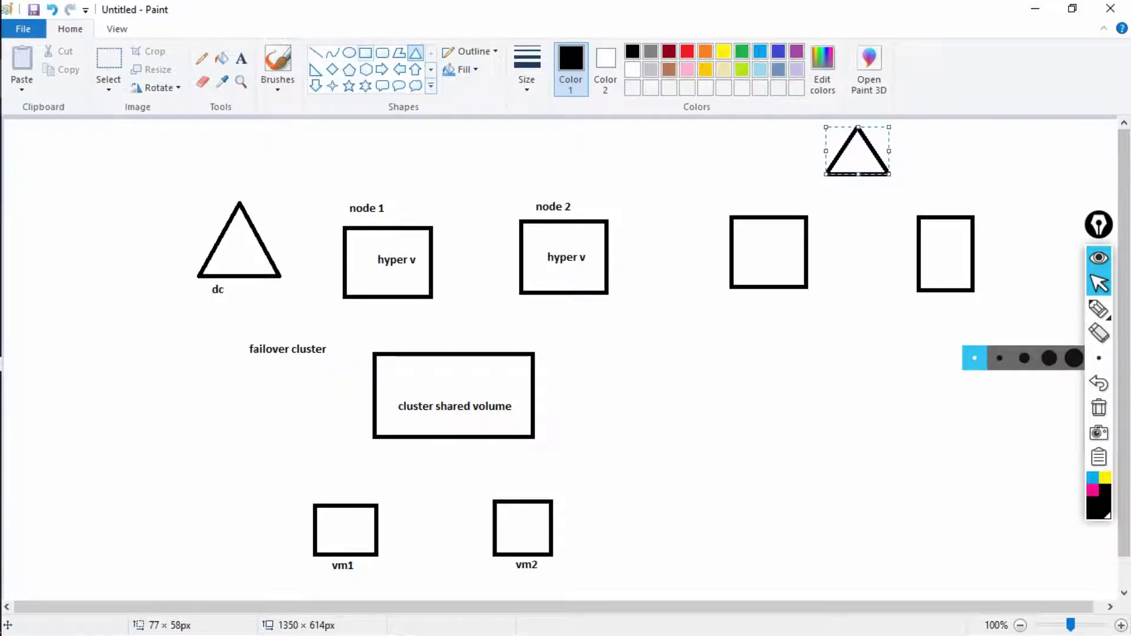
pyautogui.moveTo(808, 452); pyautogui.dragTo(870, 381)
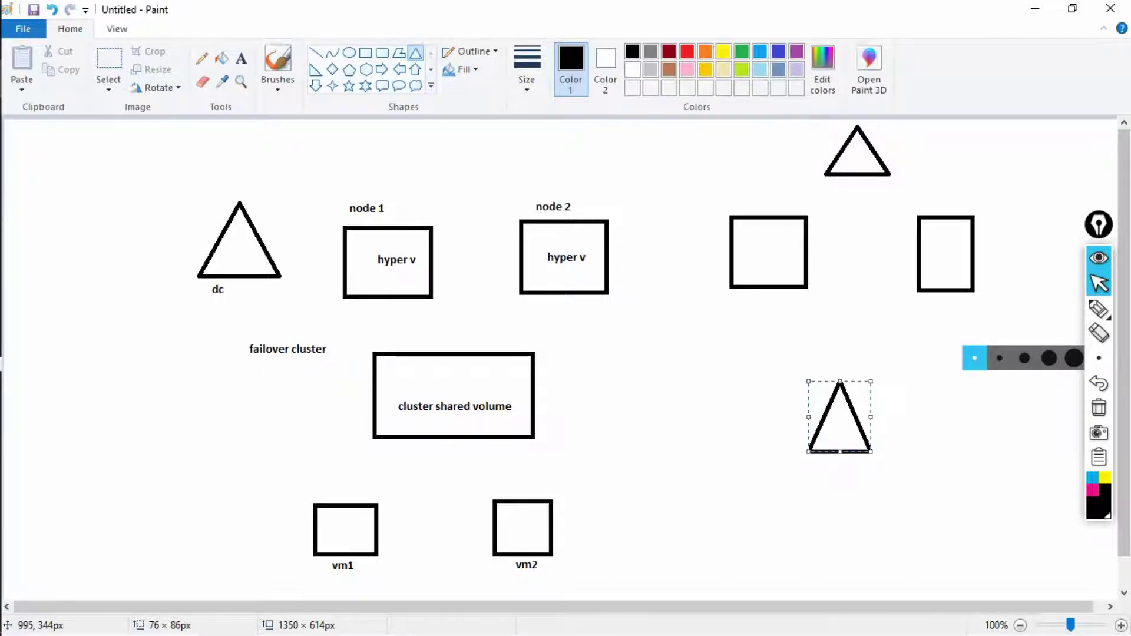
pyautogui.rightClick(830, 407)
pyautogui.click(872, 415)
# Step: Draw two rectangles below the new pair, the second about 74 × 93 px, and connect the first to the rectangle above with a pen line
pyautogui.click(366, 53)
pyautogui.moveTo(761, 376); pyautogui.dragTo(816, 445)
pyautogui.moveTo(845, 383); pyautogui.dragTo(908, 463)
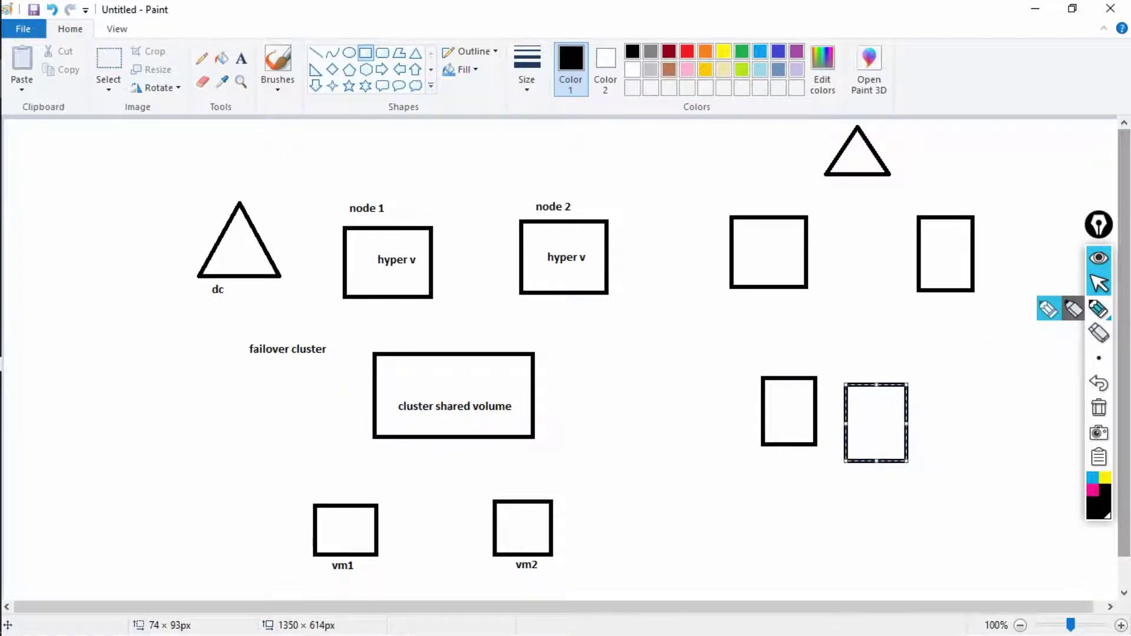
pyautogui.click(1048, 308)
pyautogui.moveTo(768, 289); pyautogui.dragTo(785, 376)
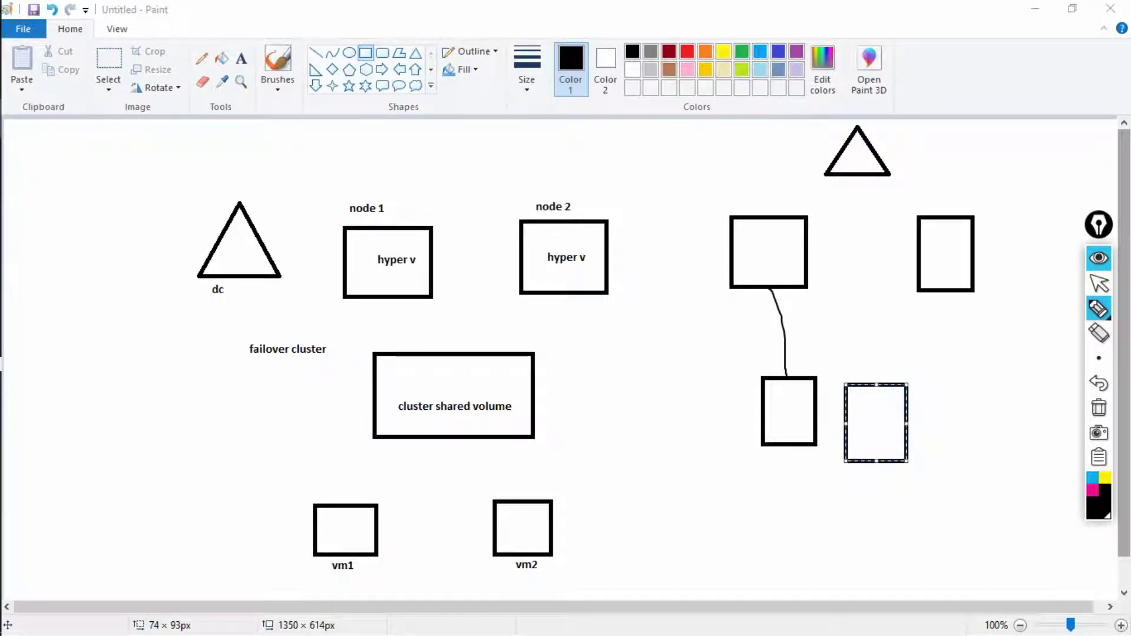
# Step: Handwrite DC inside the new triangle and label the two upper rectangles node1 and node2
pyautogui.moveTo(1098, 309)
pyautogui.moveTo(853, 169)
pyautogui.mouseDown()
pyautogui.moveTo(865, 152)
pyautogui.moveTo(854, 169)
pyautogui.moveTo(881, 168)
pyautogui.mouseUp()
pyautogui.moveTo(750, 212)
pyautogui.mouseDown()
pyautogui.moveTo(777, 201)
pyautogui.moveTo(806, 208)
pyautogui.mouseUp()
pyautogui.moveTo(918, 190)
pyautogui.mouseDown()
pyautogui.moveTo(920, 205)
pyautogui.moveTo(950, 185)
pyautogui.moveTo(980, 200)
pyautogui.moveTo(992, 177)
pyautogui.moveTo(1009, 191)
pyautogui.mouseUp()
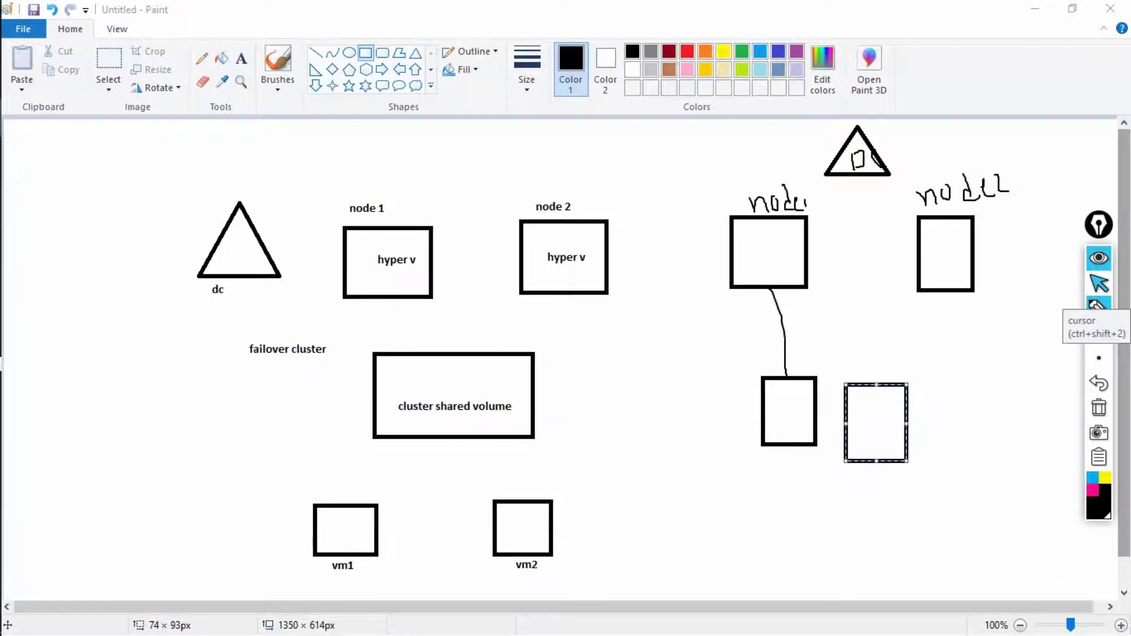
# Step: Add the text "hyper v" inside both the handwritten node1 and node2 boxes
pyautogui.click(1099, 283)
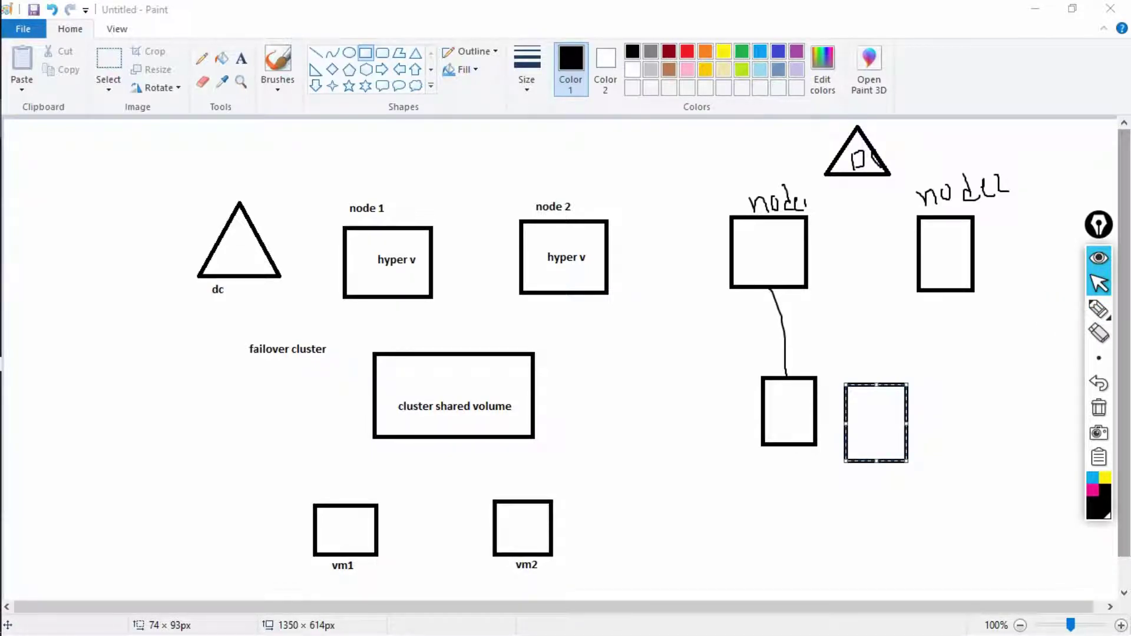
pyautogui.click(241, 58)
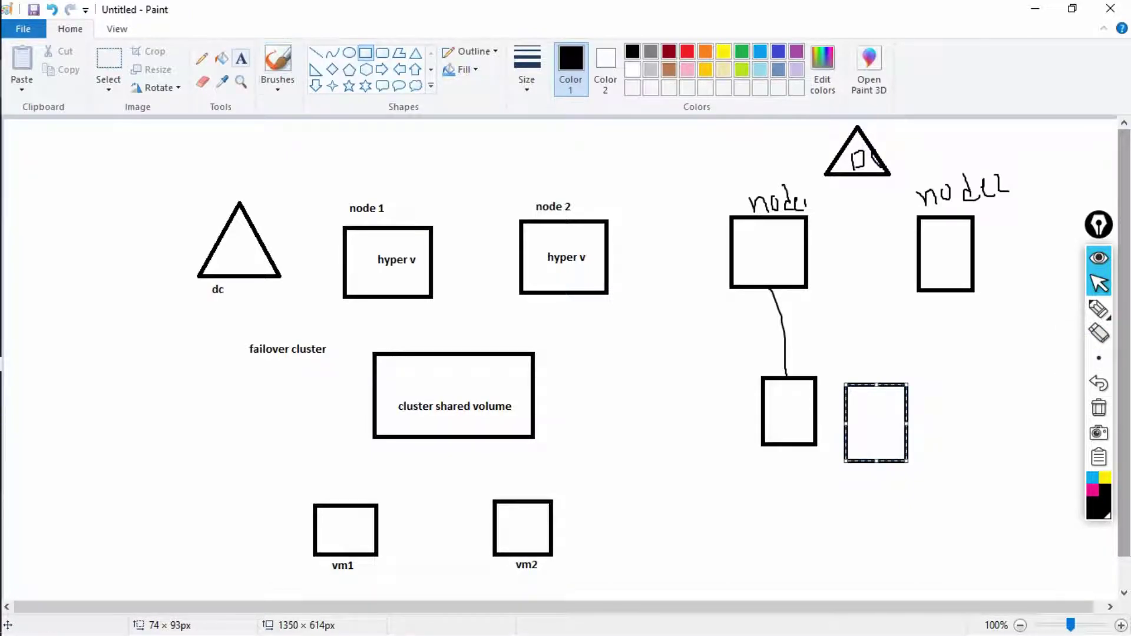
pyautogui.click(241, 58)
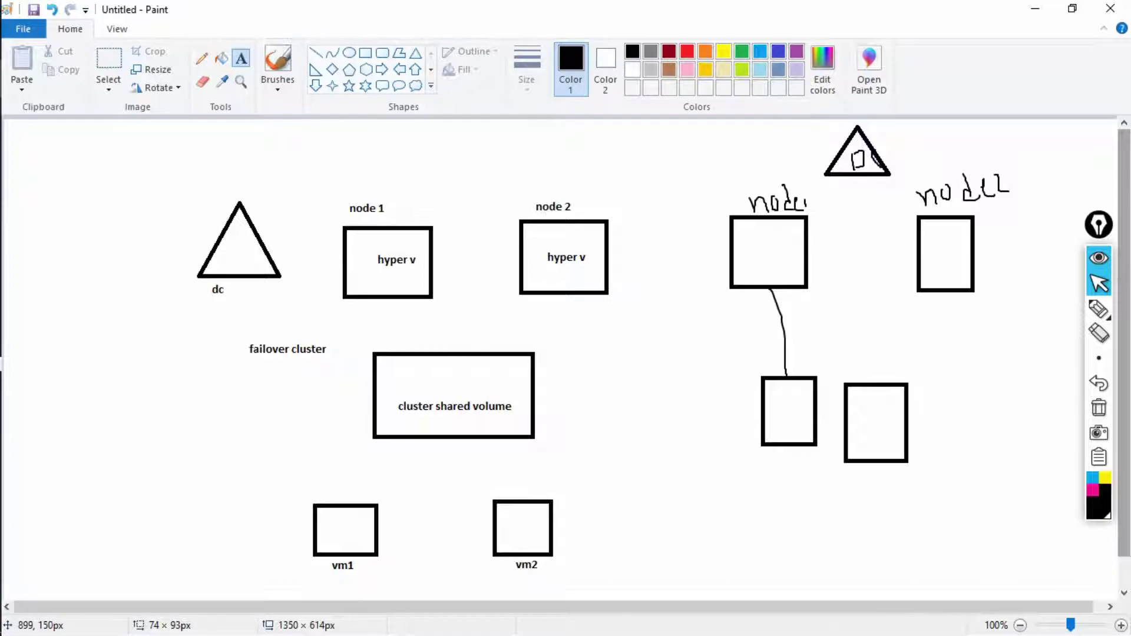
pyautogui.click(746, 233)
pyautogui.write('hyper v')
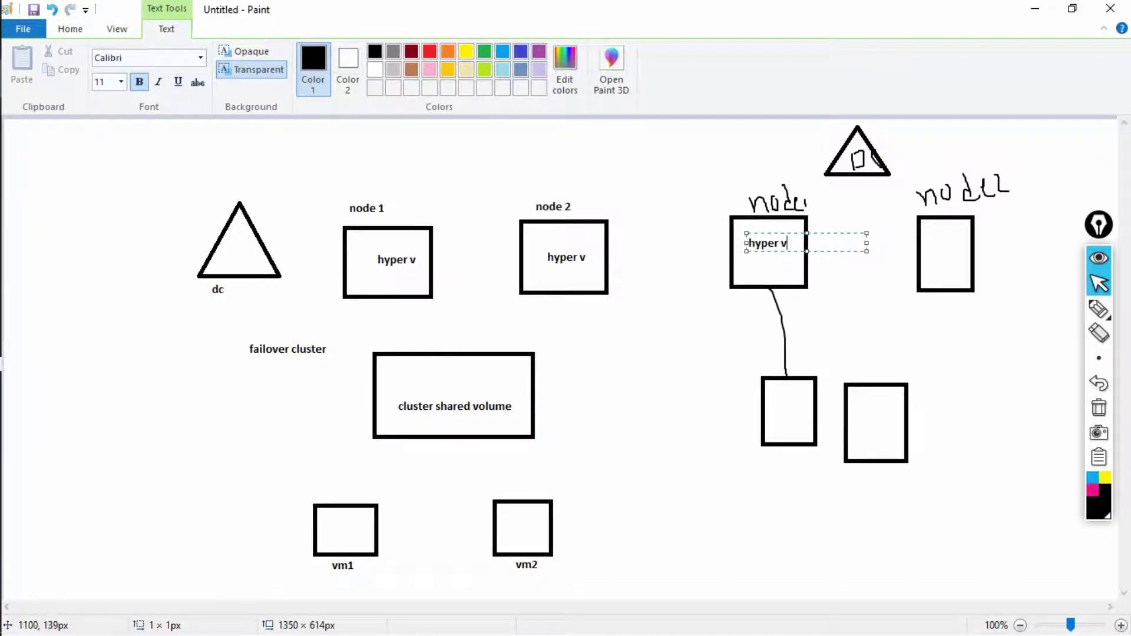
pyautogui.click(662, 208)
pyautogui.click(934, 239)
pyautogui.write('hyper v')
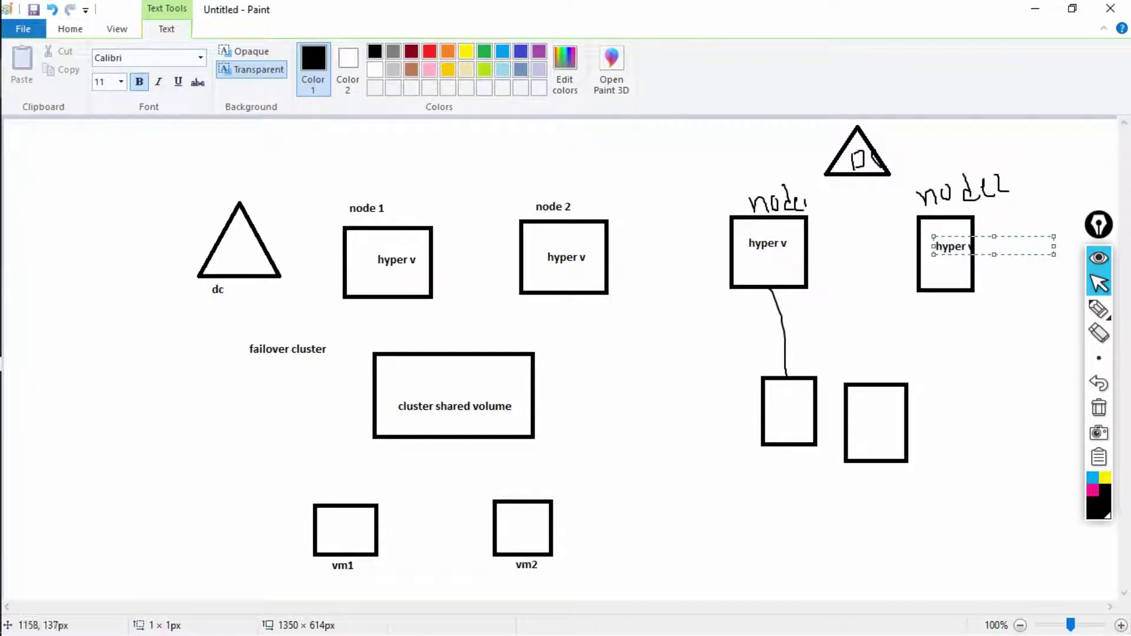
# Step: With the pen, circle the rectangle connected below node1 and run a line from it to a handwritten OS label
pyautogui.click(1098, 357)
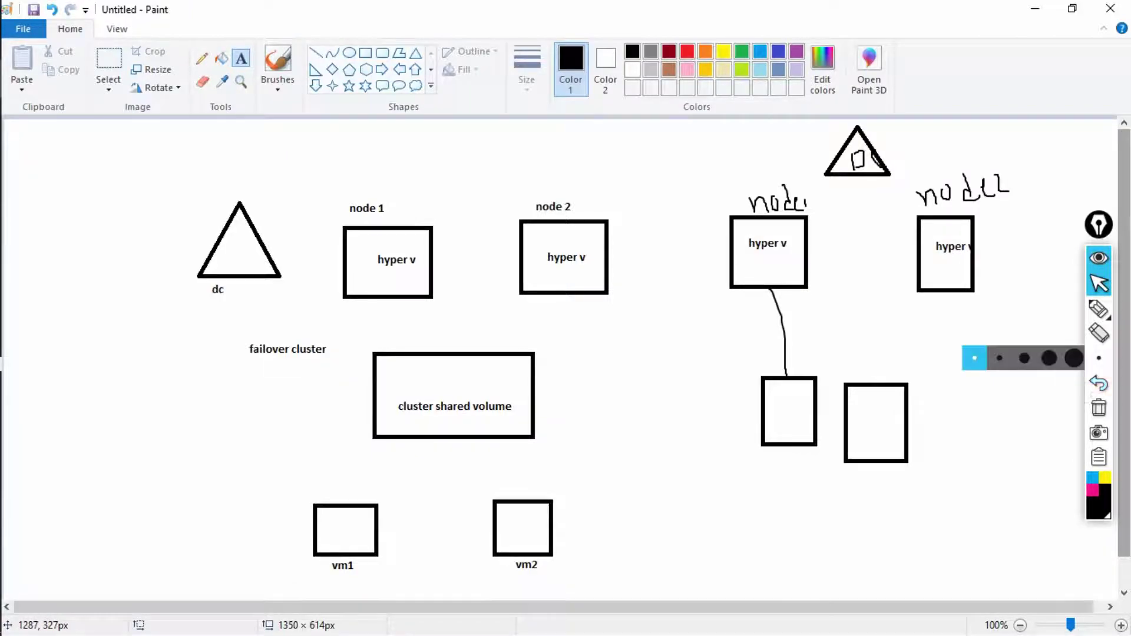
pyautogui.click(1098, 309)
pyautogui.moveTo(757, 375)
pyautogui.mouseDown()
pyautogui.moveTo(800, 373)
pyautogui.moveTo(794, 470)
pyautogui.moveTo(824, 437)
pyautogui.moveTo(801, 360)
pyautogui.moveTo(779, 368)
pyautogui.mouseUp()
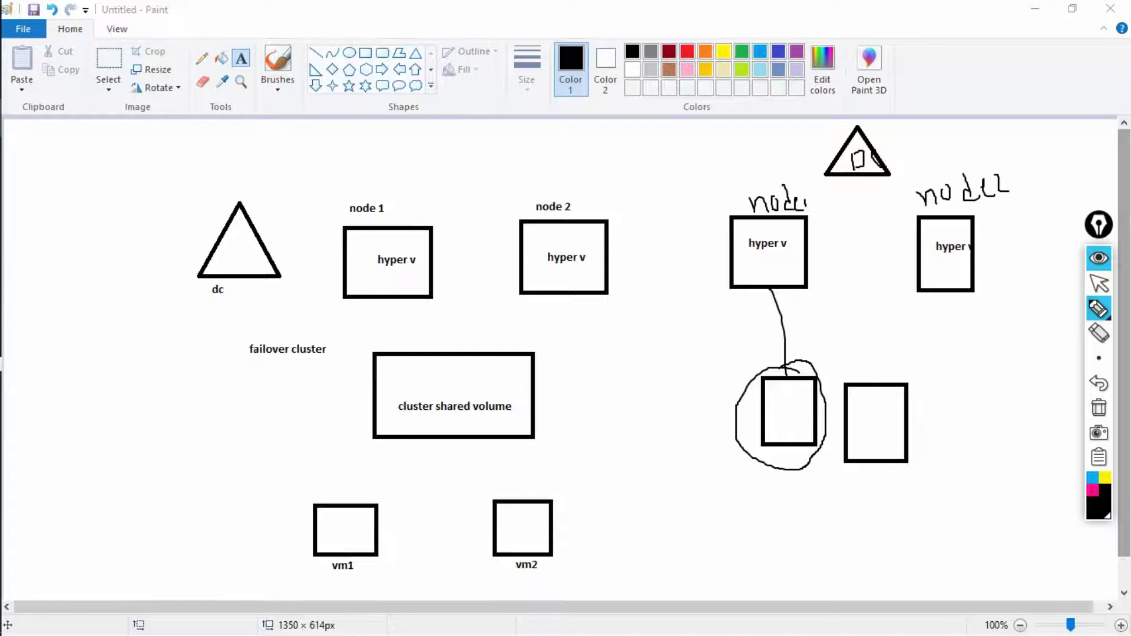
pyautogui.moveTo(775, 425)
pyautogui.mouseDown()
pyautogui.moveTo(753, 499)
pyautogui.moveTo(760, 547)
pyautogui.moveTo(746, 517)
pyautogui.moveTo(788, 529)
pyautogui.moveTo(781, 548)
pyautogui.mouseUp()
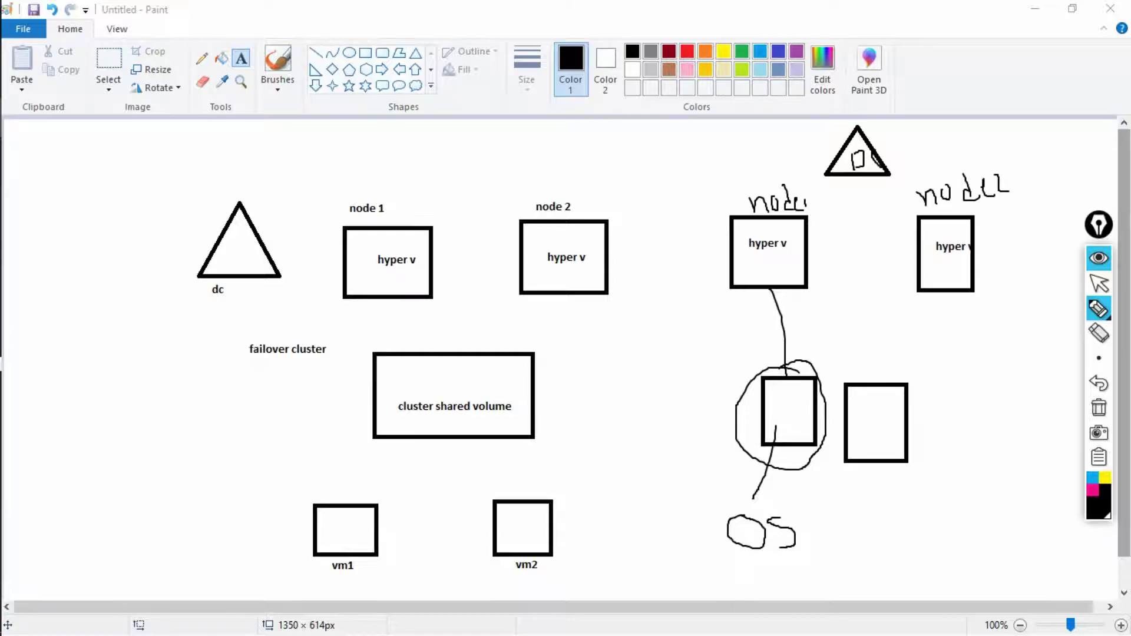
# Step: Pen a check mark above node1, underline its hyper v text, write VM above the circled rectangle, and add a stroke beside OS
pyautogui.moveTo(742, 178); pyautogui.dragTo(783, 124)
pyautogui.moveTo(749, 251); pyautogui.dragTo(788, 251)
pyautogui.moveTo(745, 347)
pyautogui.mouseDown()
pyautogui.moveTo(780, 335)
pyautogui.moveTo(793, 358)
pyautogui.mouseUp()
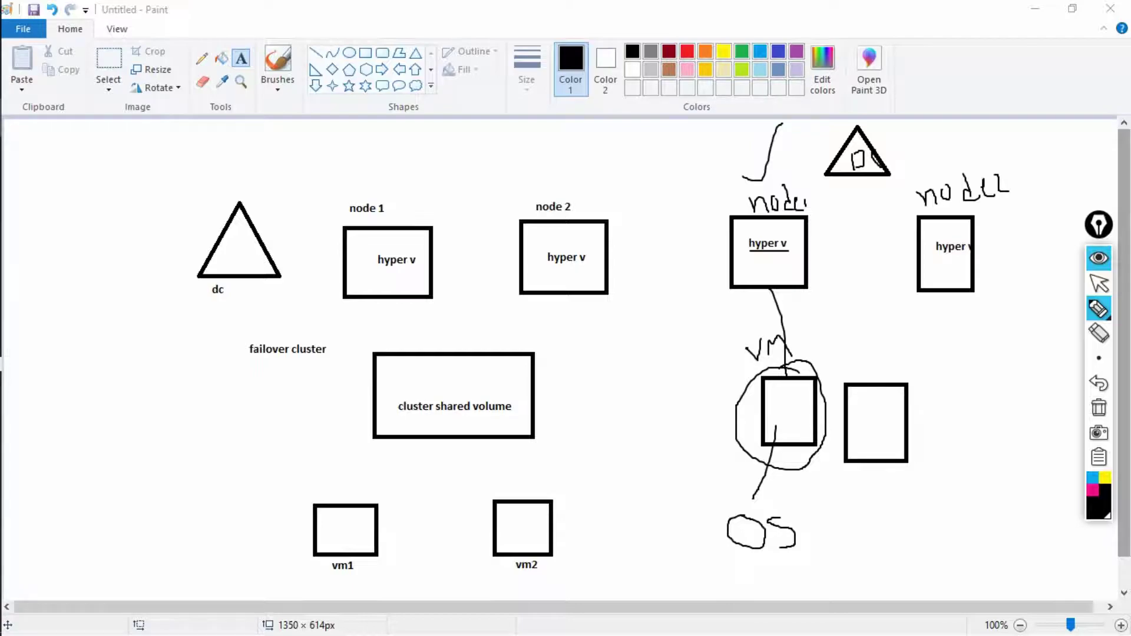
pyautogui.moveTo(804, 533); pyautogui.dragTo(828, 476)
# Step: Switch to the DC virtual machine in VMware Workstation and sign in as TTT\Administrator with the account password
pyautogui.click(1099, 284)
pyautogui.click(1035, 9)
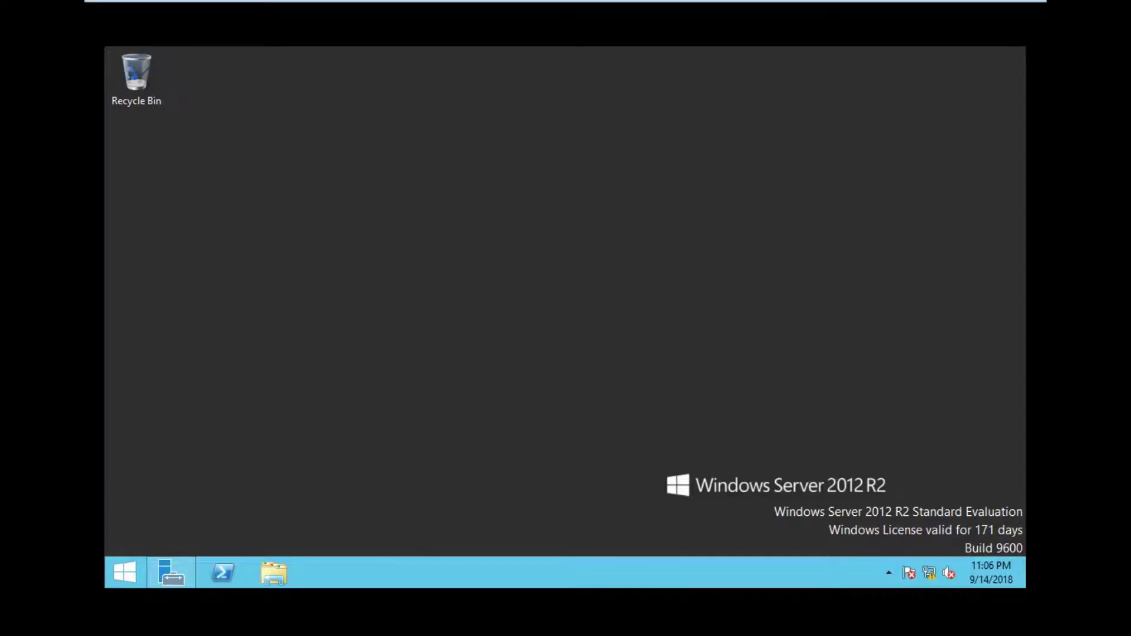
pyautogui.moveTo(566, 2)
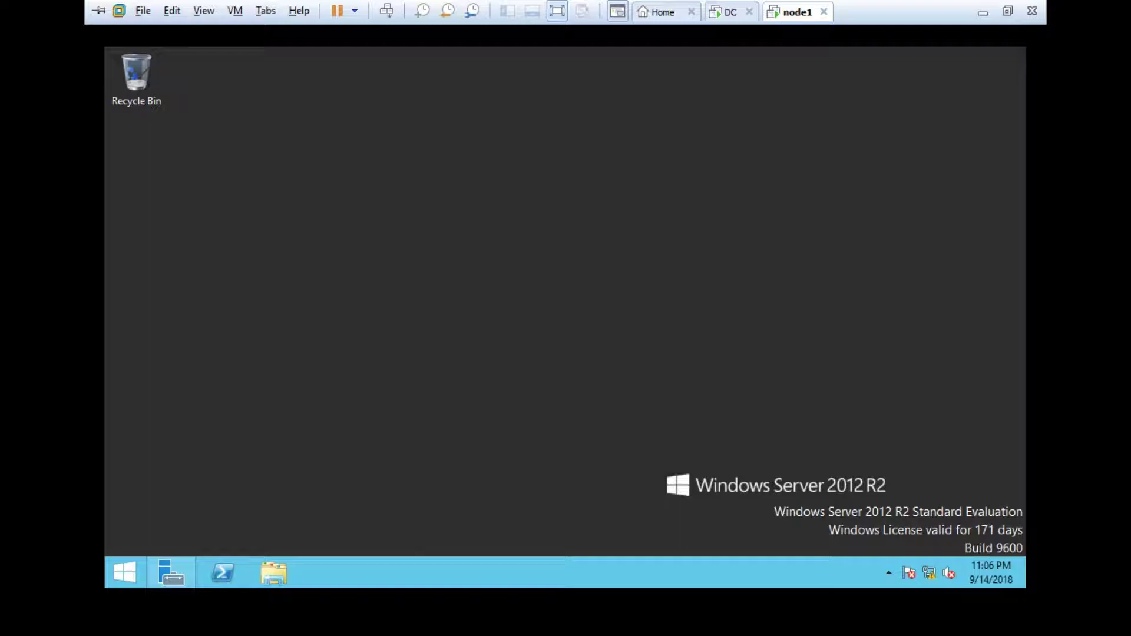
pyautogui.click(730, 12)
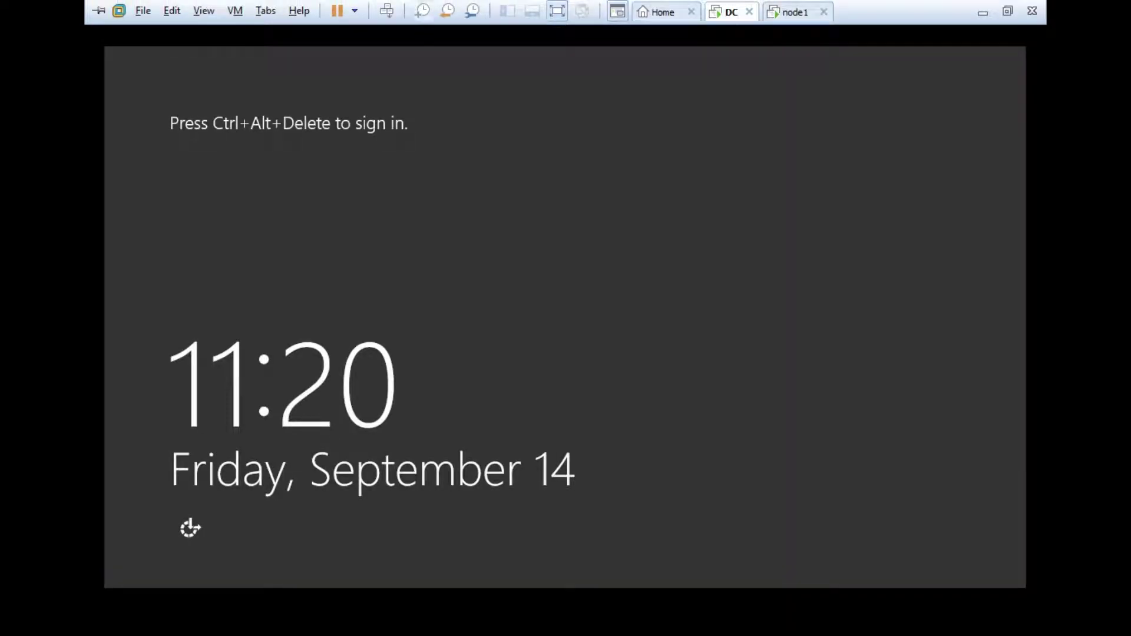
pyautogui.click(387, 10)
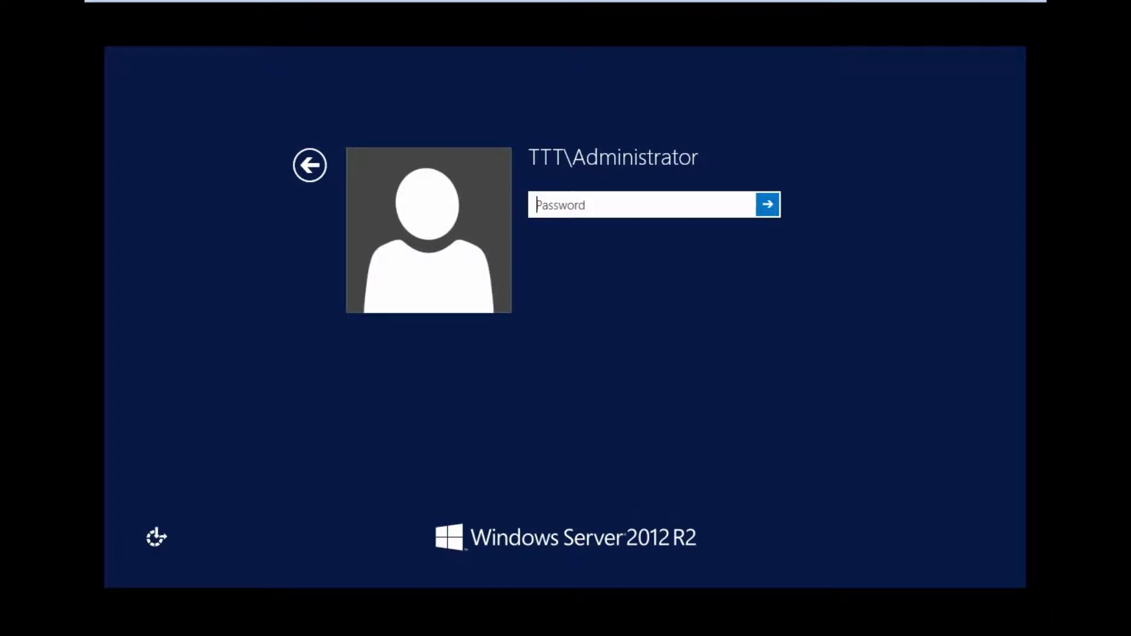
pyautogui.write('*******')
pyautogui.press('Return')
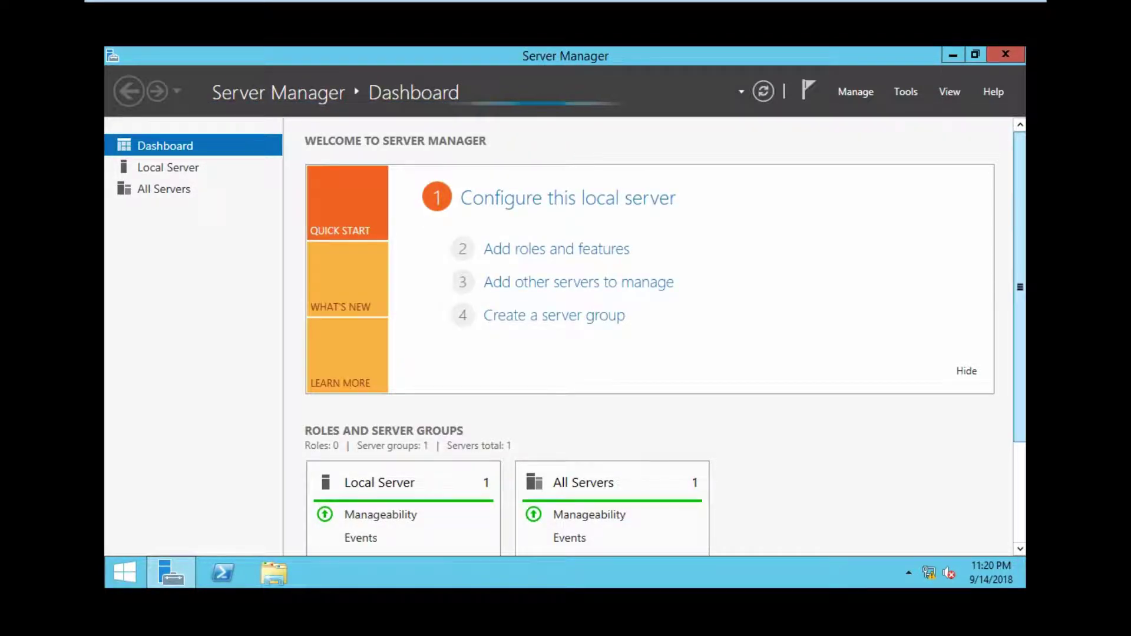
# Step: Review the installed roles and server groups on the DC's Server Manager dashboard
pyautogui.moveTo(1019, 287); pyautogui.dragTo(1019, 344)
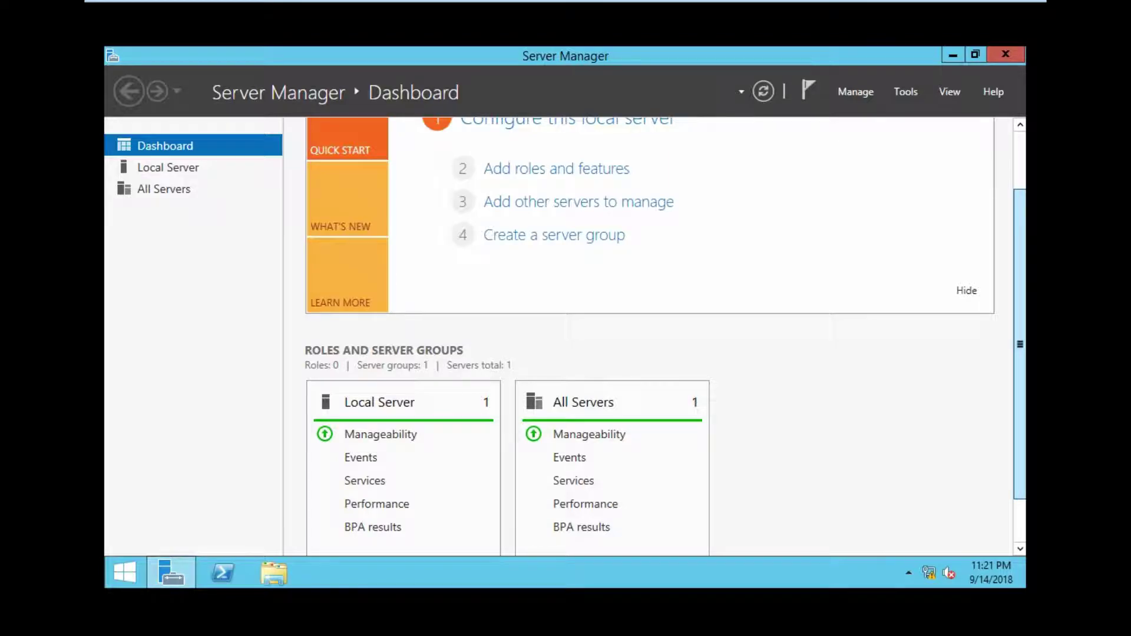
pyautogui.moveTo(1019, 344); pyautogui.dragTo(1020, 287)
pyautogui.moveTo(172, 572)
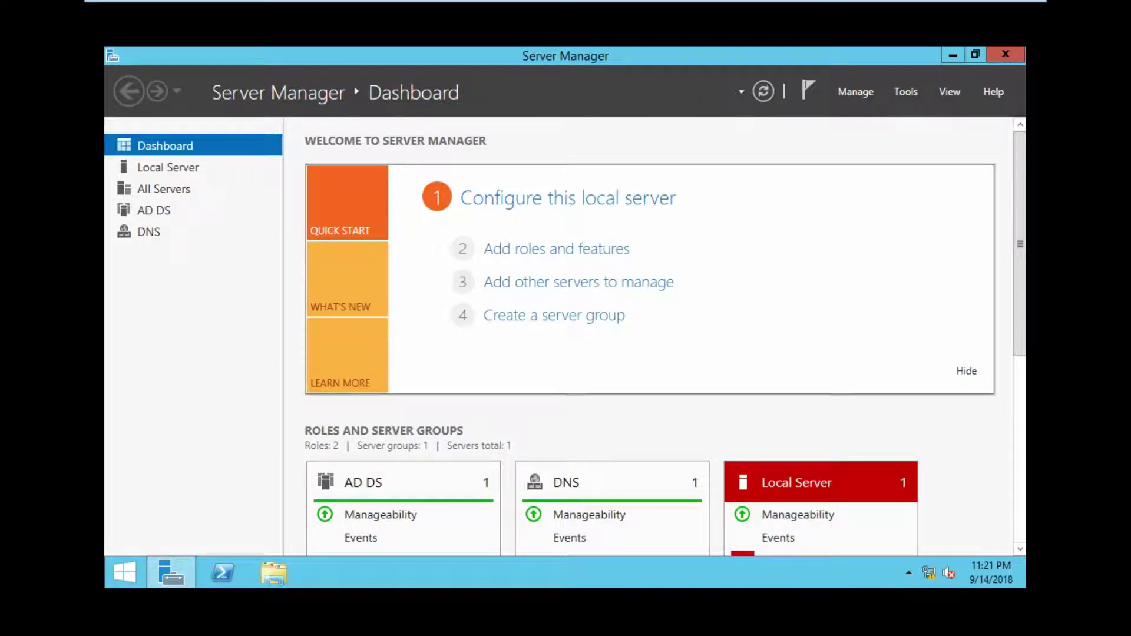
pyautogui.moveTo(1020, 244); pyautogui.dragTo(1020, 416)
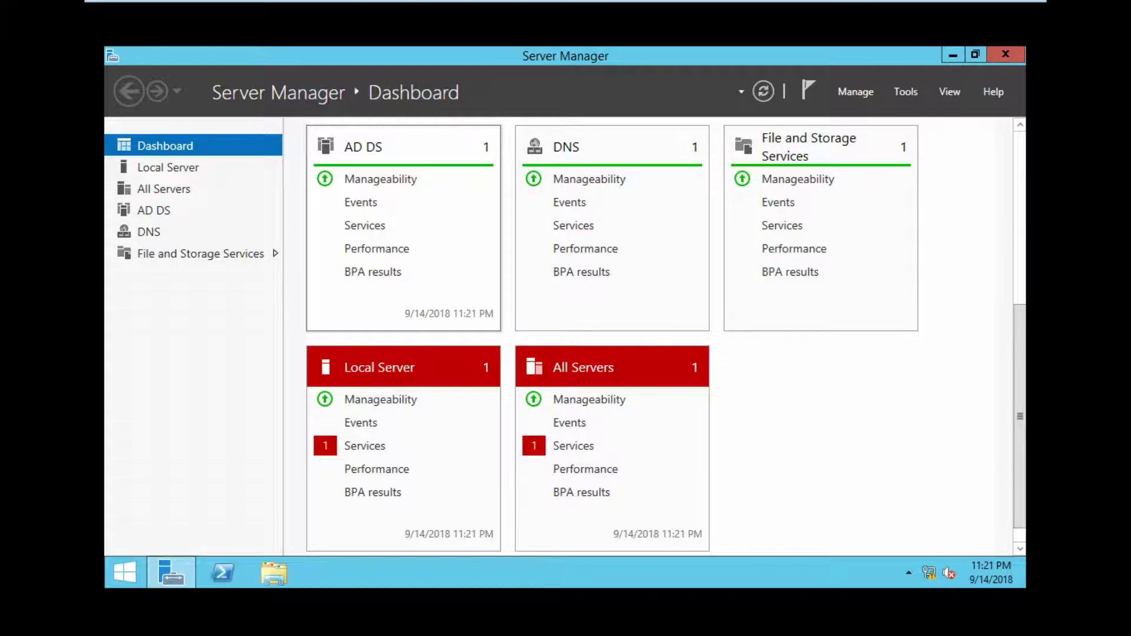
pyautogui.scroll(5, 650, 336)
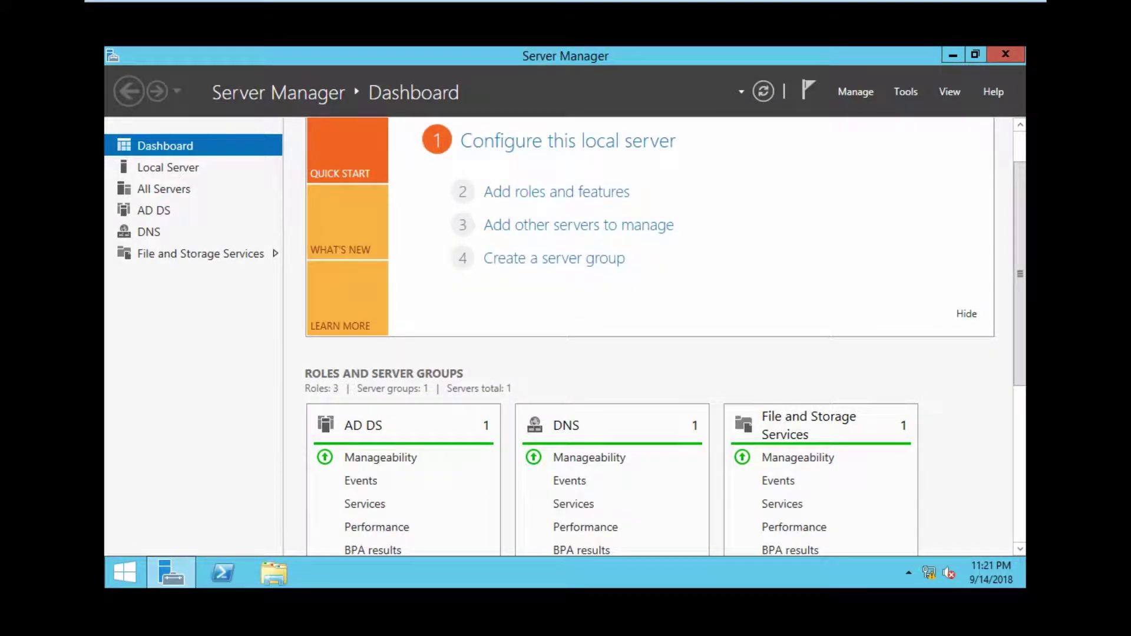
# Step: Switch to the node1 virtual machine, close its System information window, and bring up Server Manager
pyautogui.moveTo(799, 2)
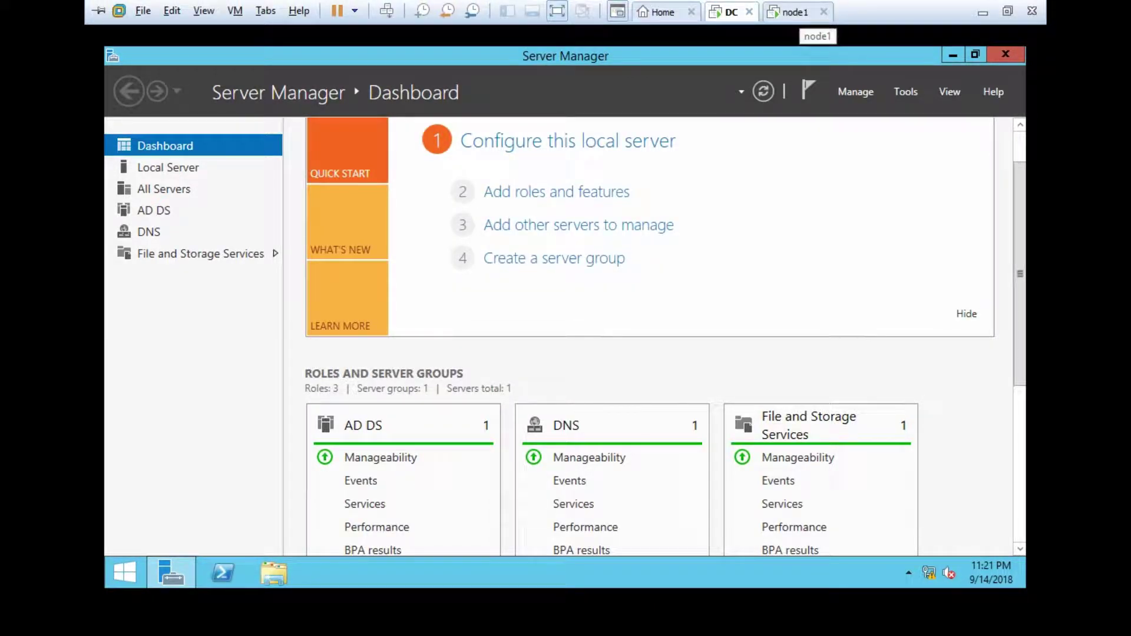
pyautogui.click(795, 12)
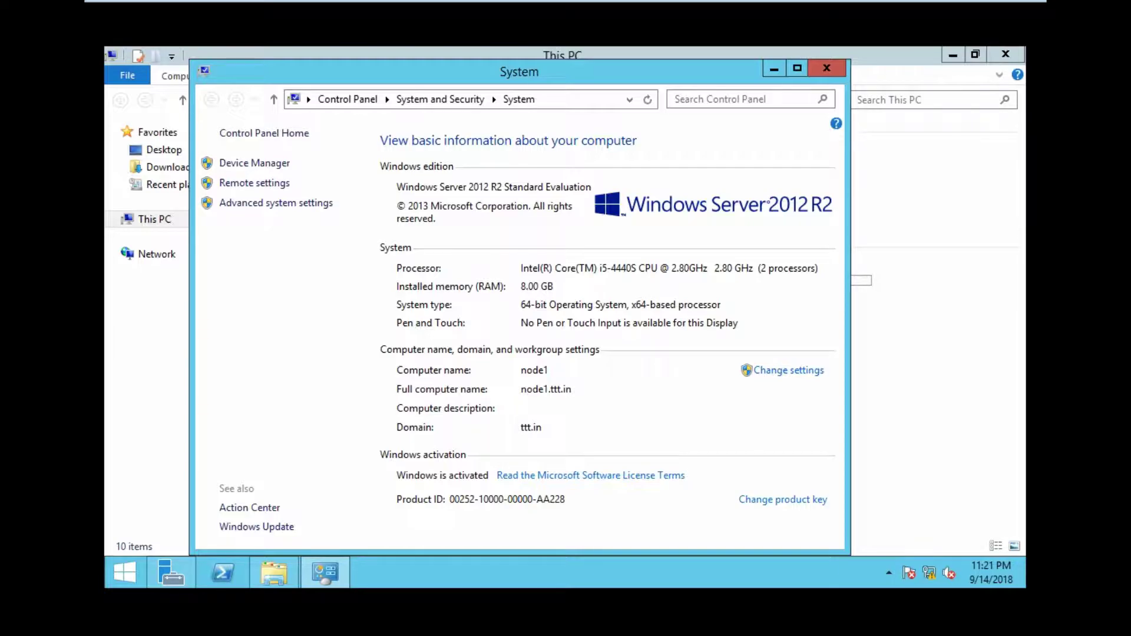
pyautogui.click(827, 67)
pyautogui.click(171, 572)
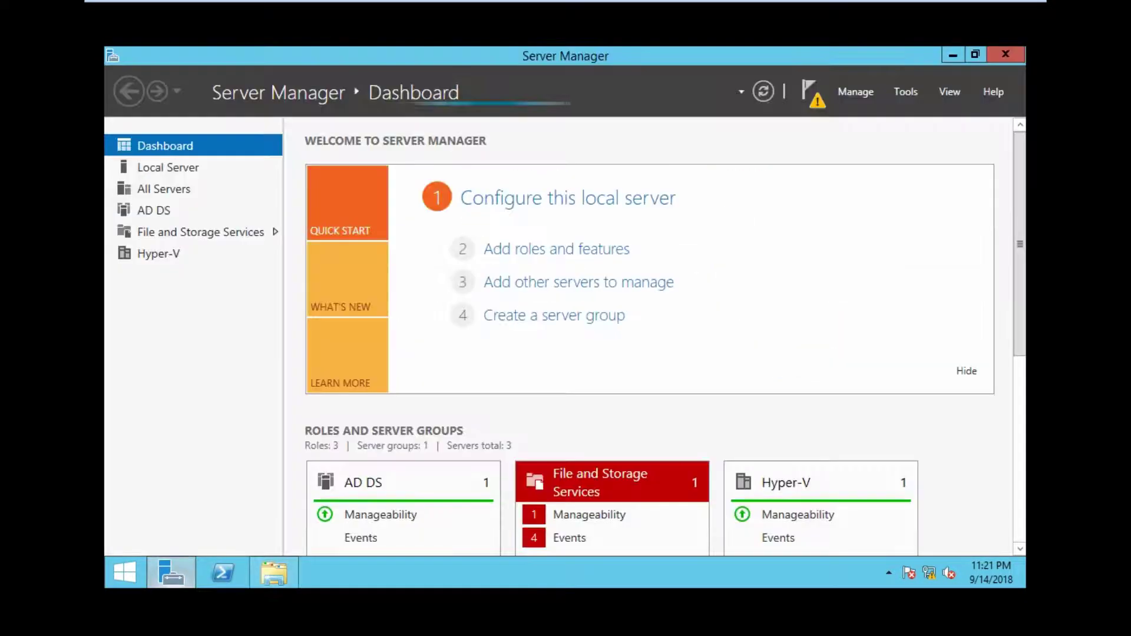
# Step: Check the server roles installed on node1.ttt.in in the Add Roles and Features Wizard, and close all open windows
pyautogui.scroll(-4, 825, 321)
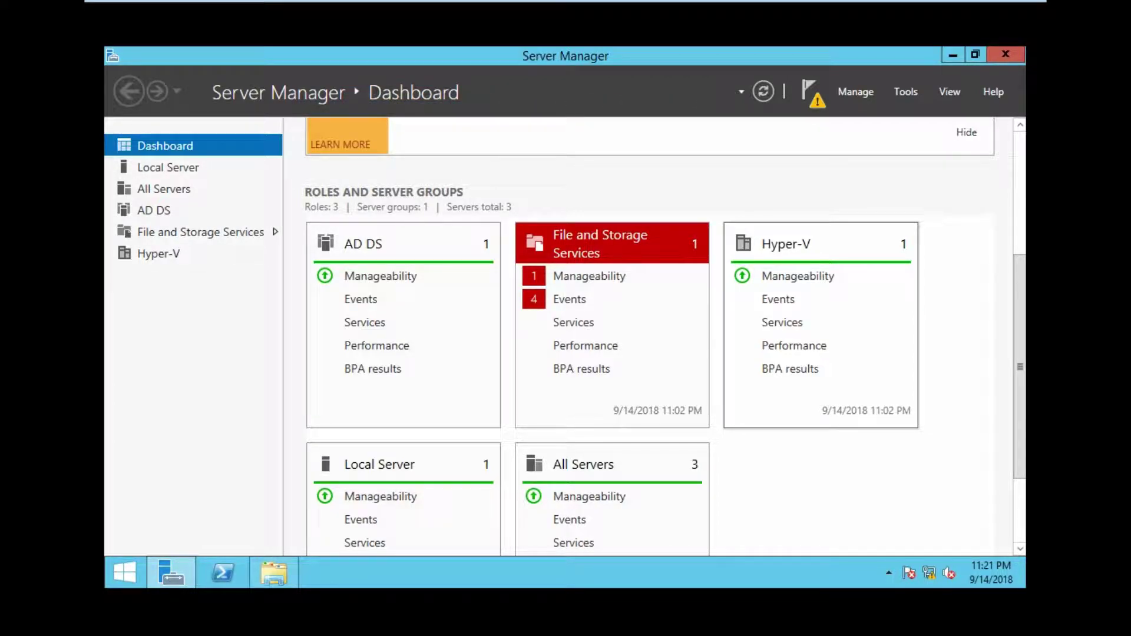
pyautogui.click(855, 92)
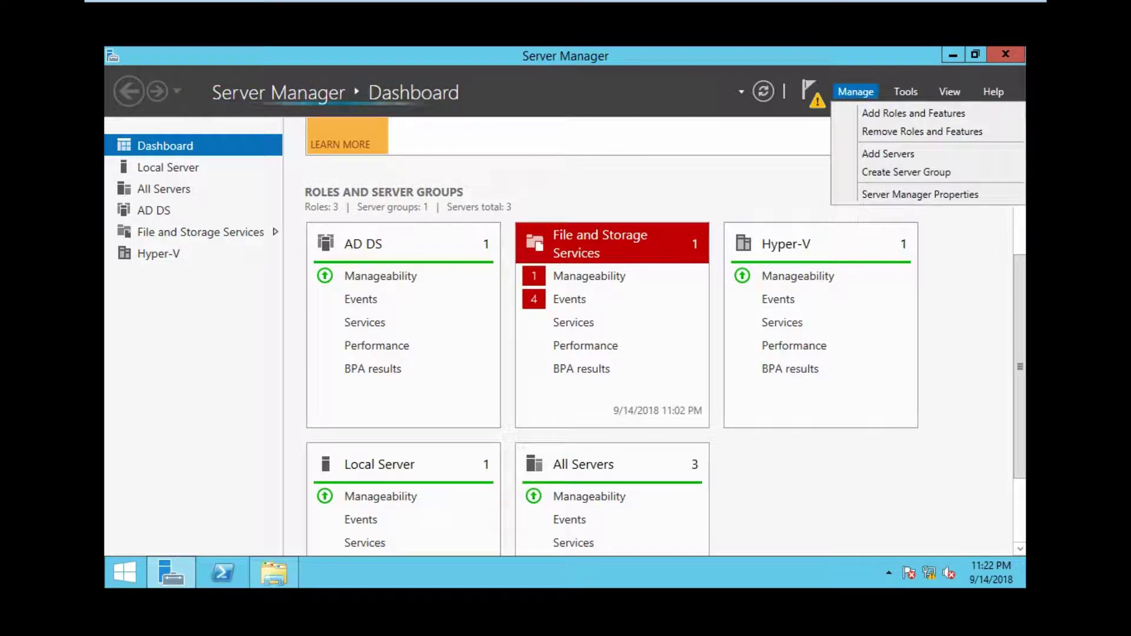
pyautogui.click(913, 112)
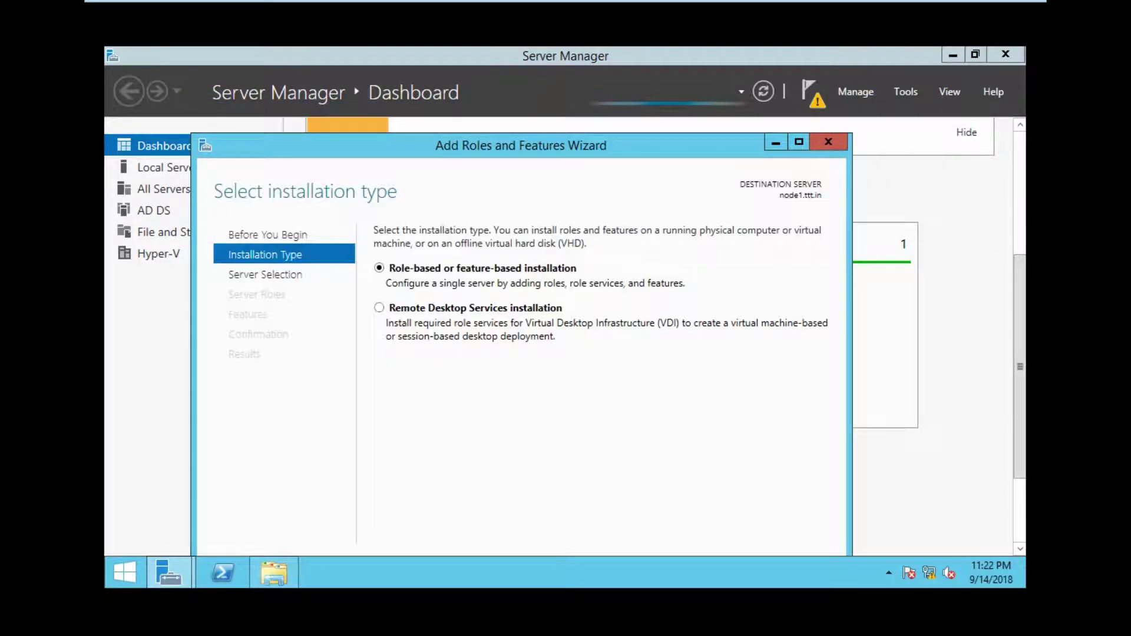
pyautogui.click(800, 127)
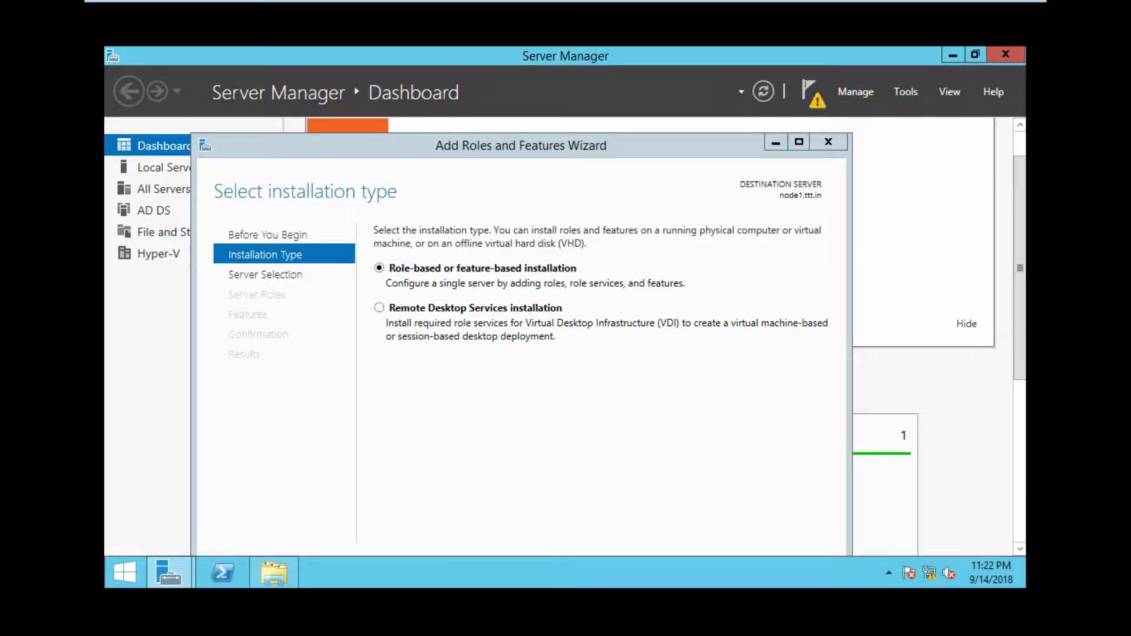
pyautogui.click(798, 142)
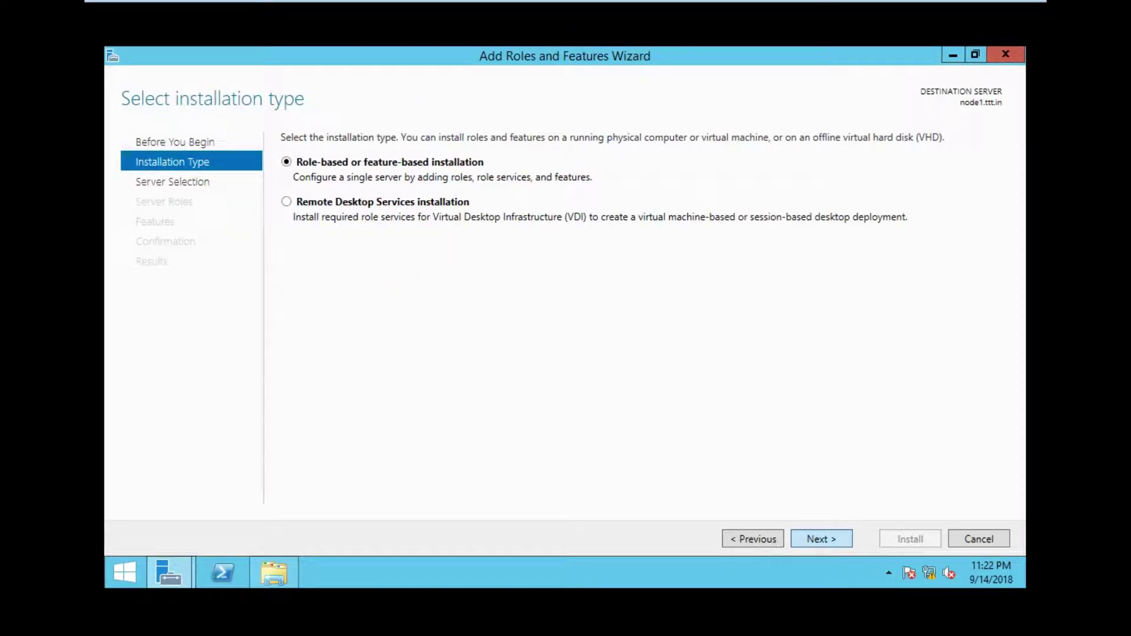
pyautogui.click(821, 539)
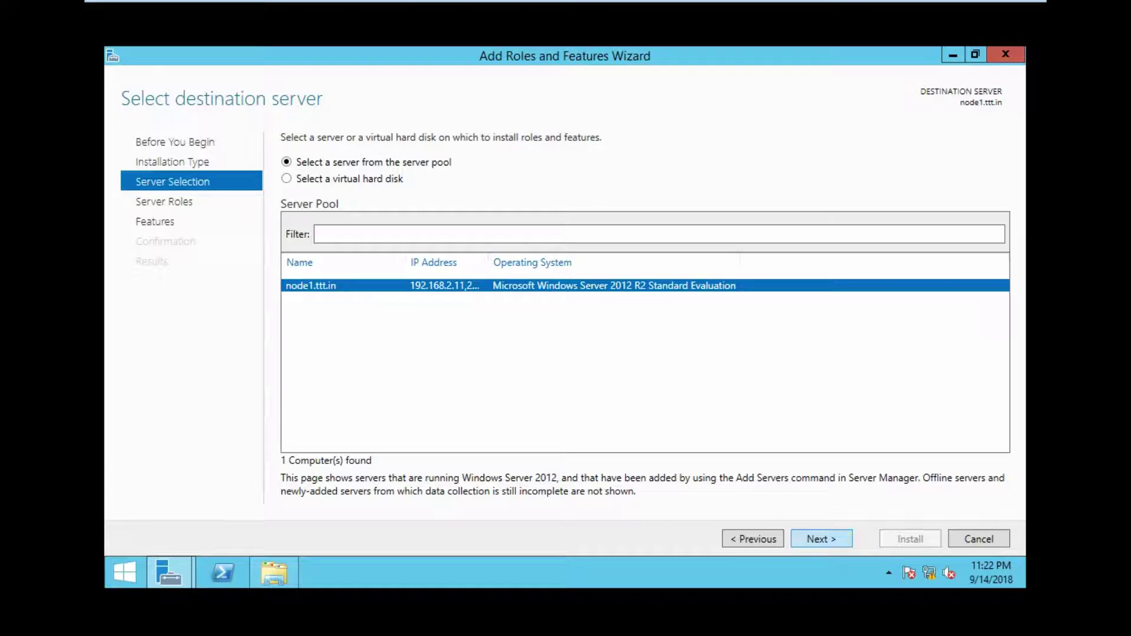
pyautogui.click(821, 539)
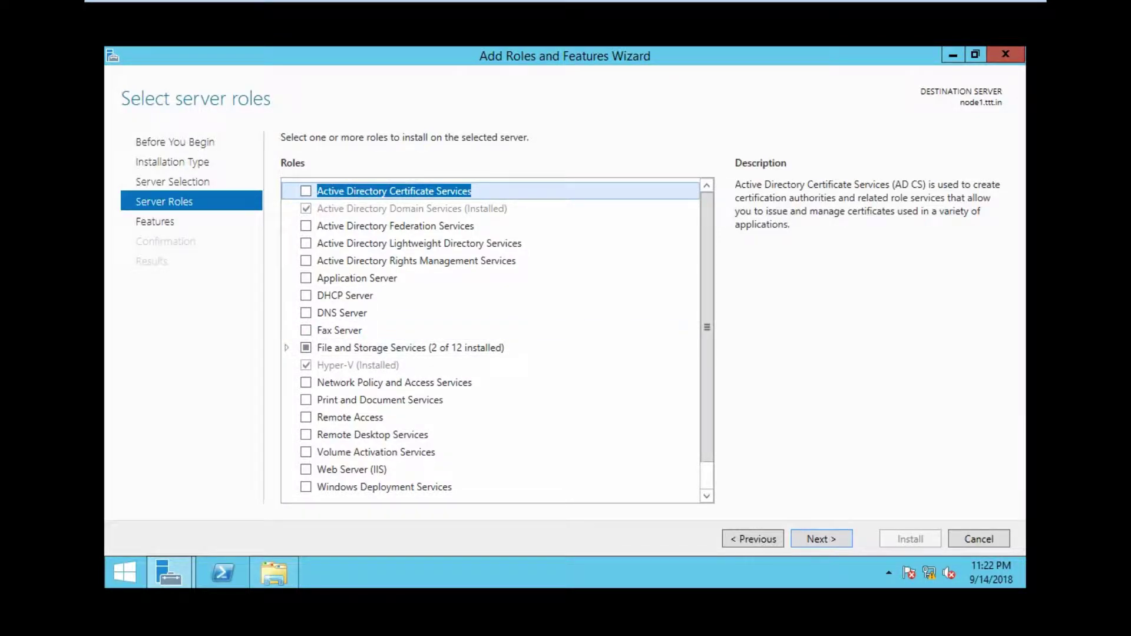
pyautogui.click(1005, 53)
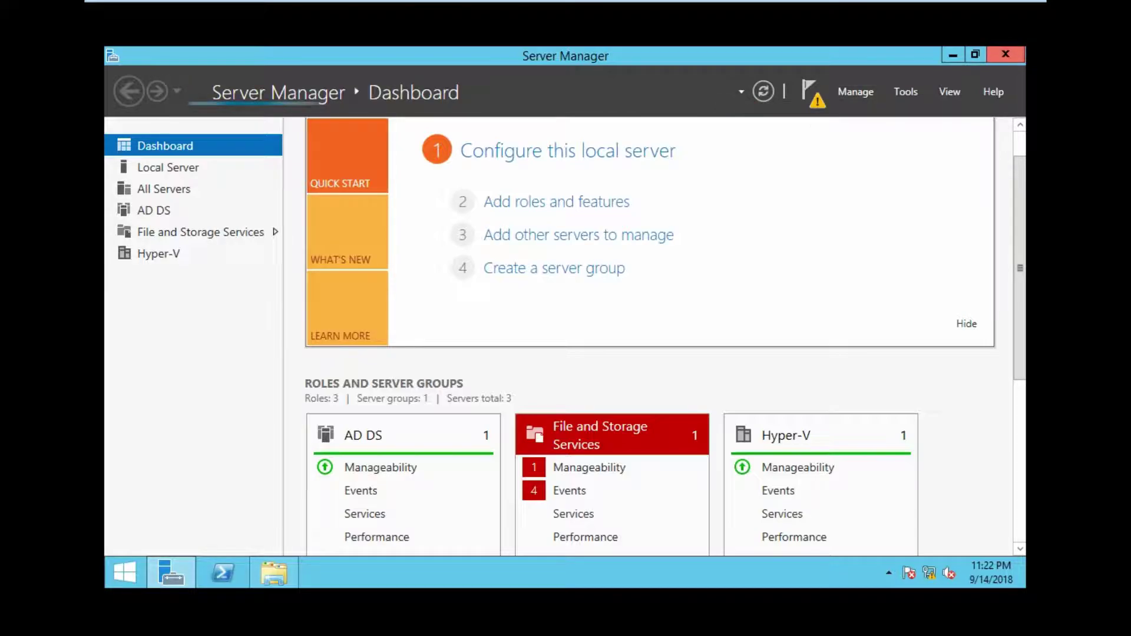
pyautogui.hotkey('alt', 'F4')
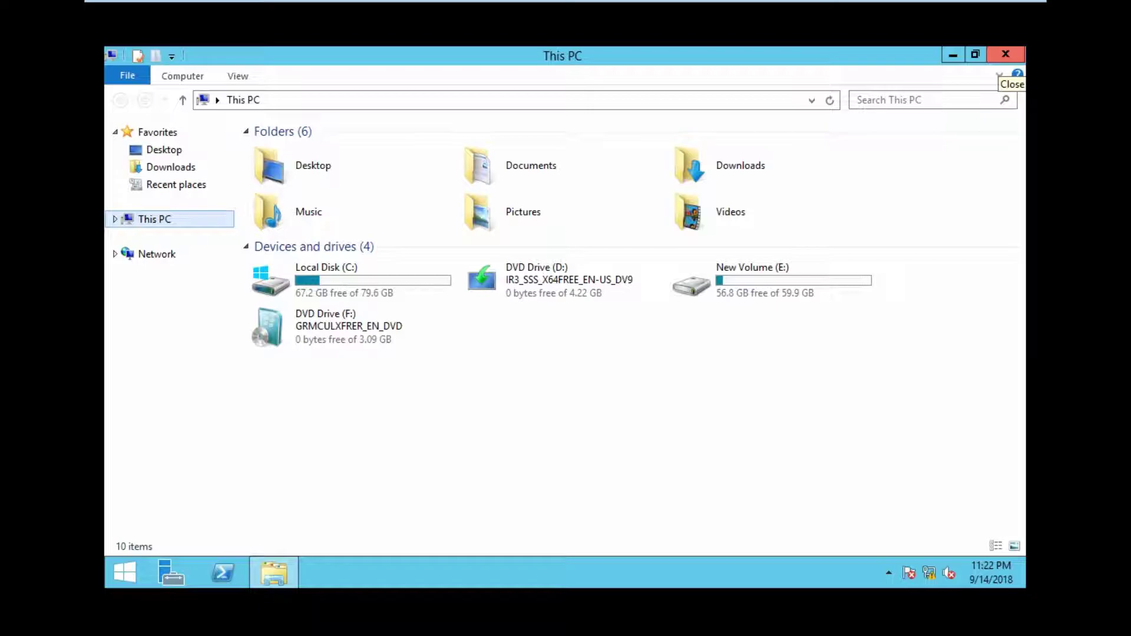
pyautogui.click(1005, 54)
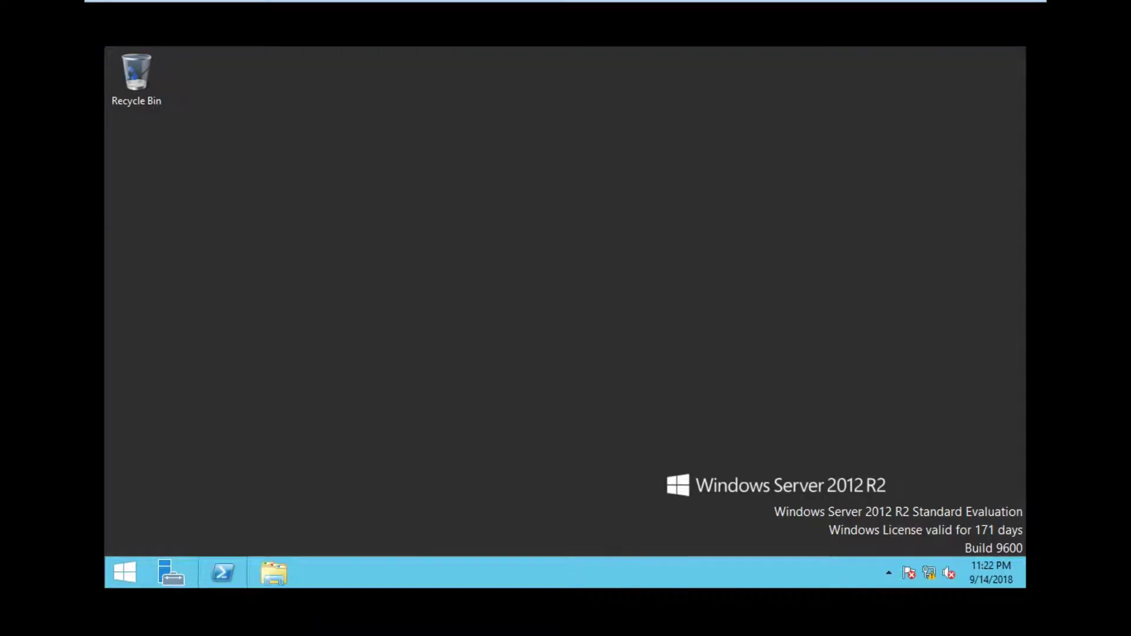
# Step: Look up the Windows 7 disc image in the ISO file folder on New Volume (E:), and close the folder window
pyautogui.click(274, 573)
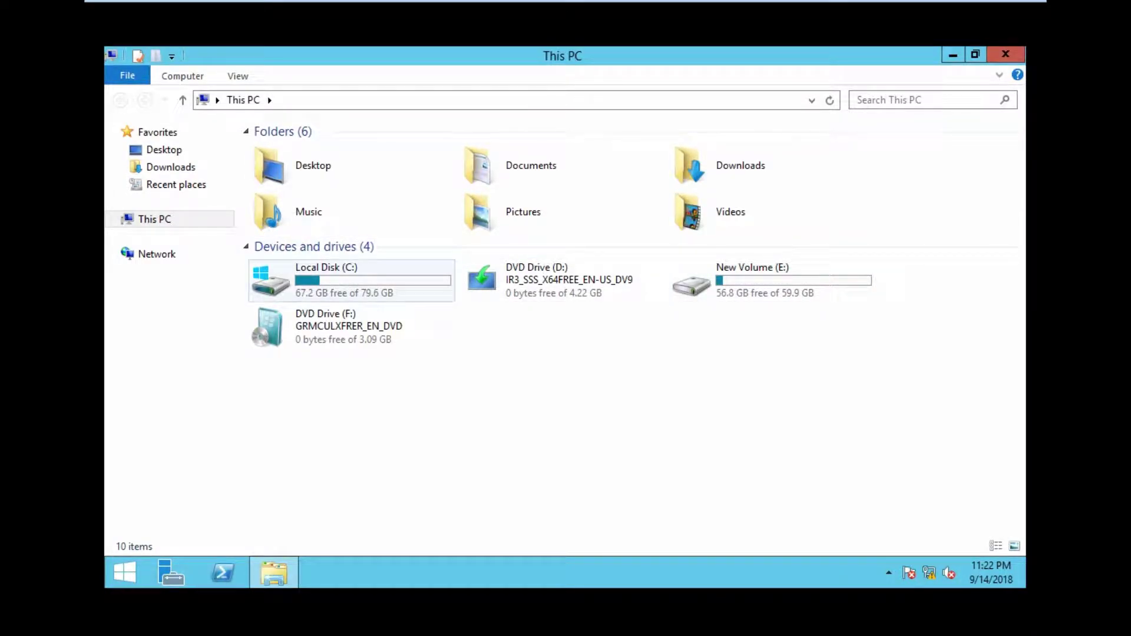
pyautogui.doubleClick(692, 281)
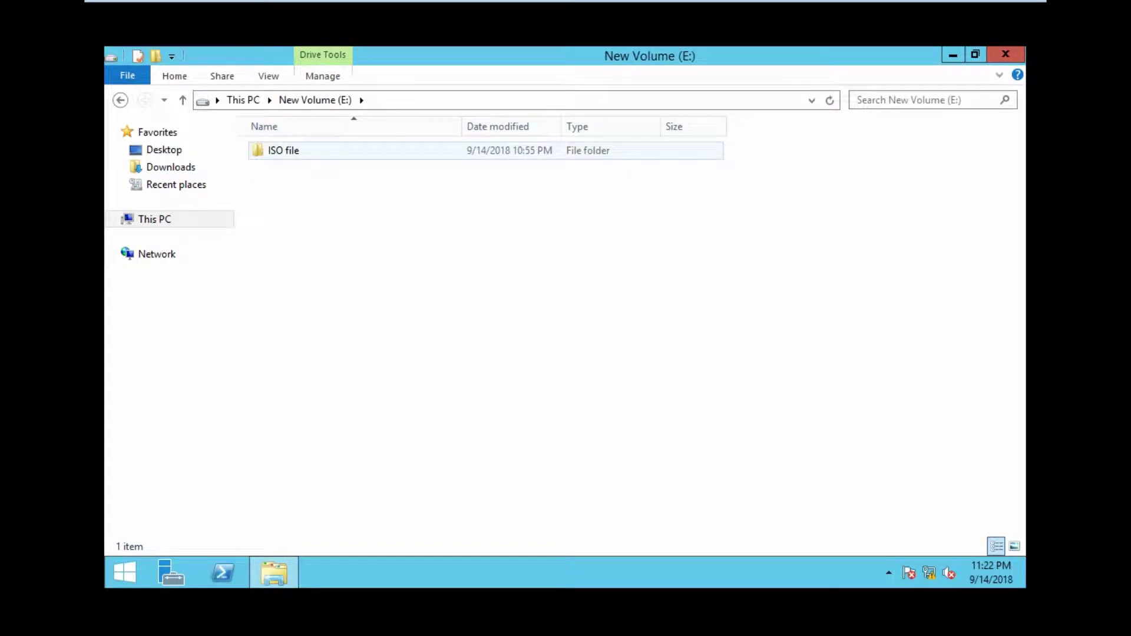
pyautogui.doubleClick(283, 150)
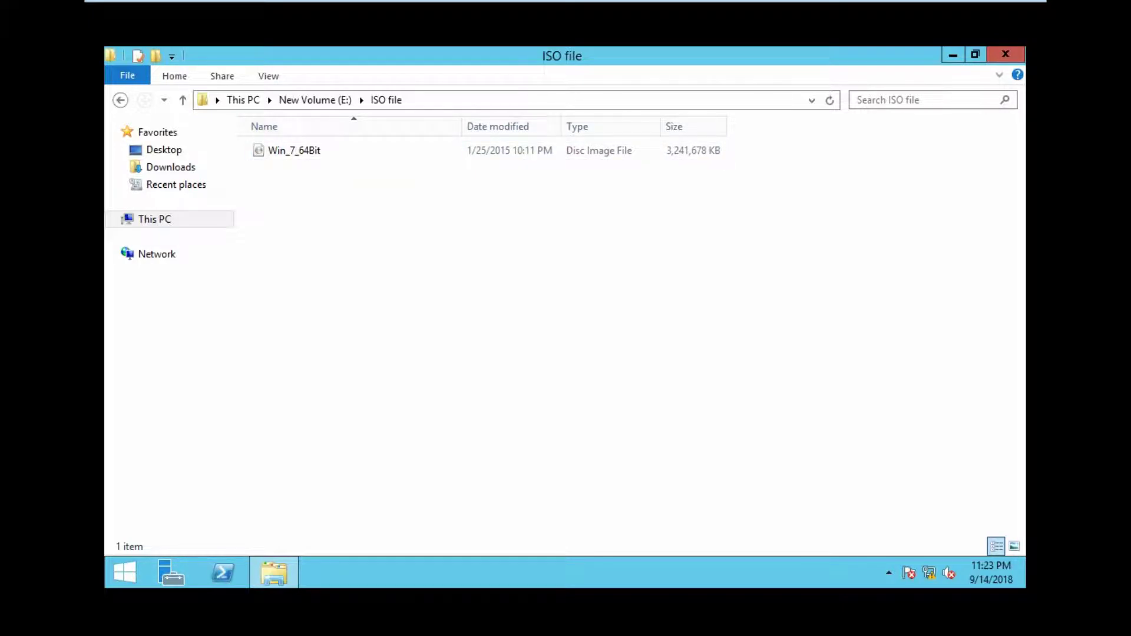
pyautogui.click(1006, 54)
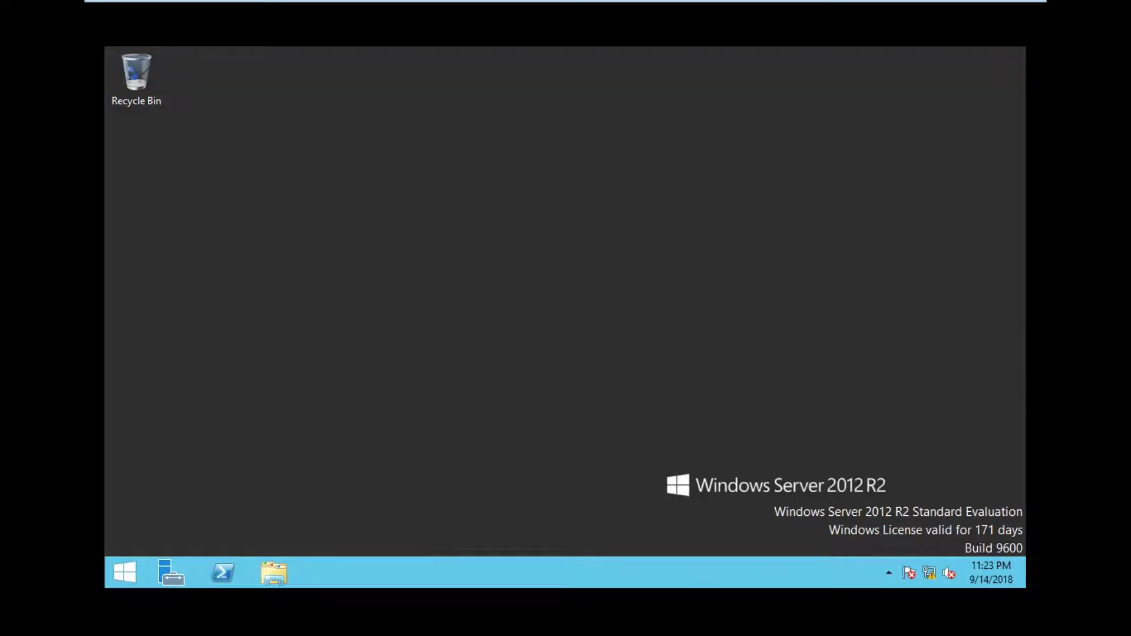
# Step: Reopen Server Manager on node1 and launch Hyper-V Manager from it
pyautogui.click(171, 573)
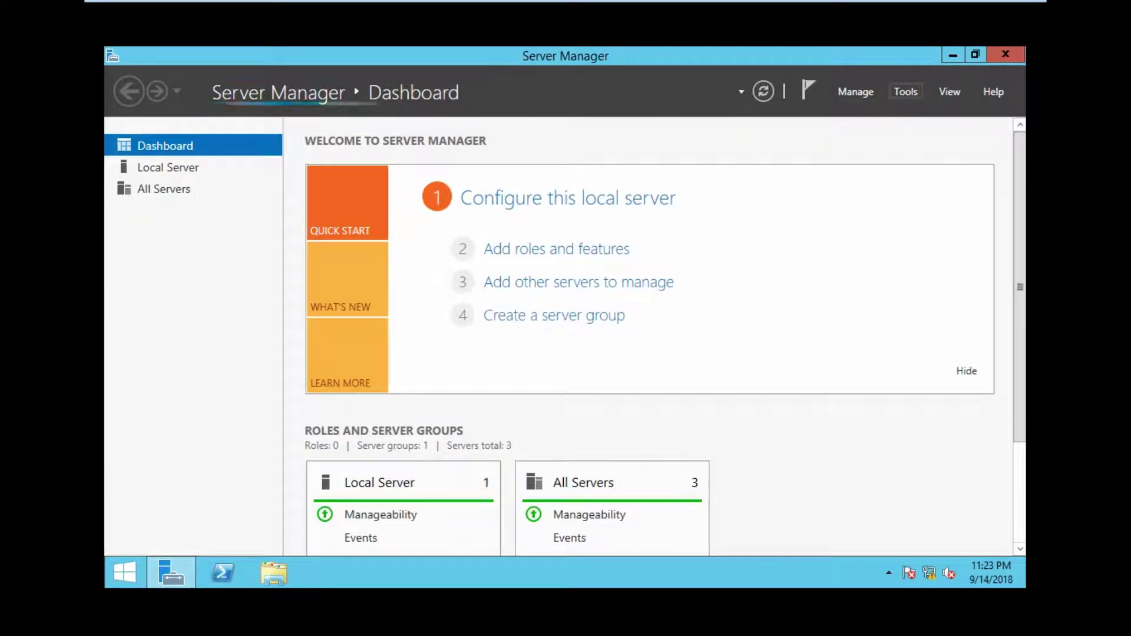
pyautogui.click(905, 92)
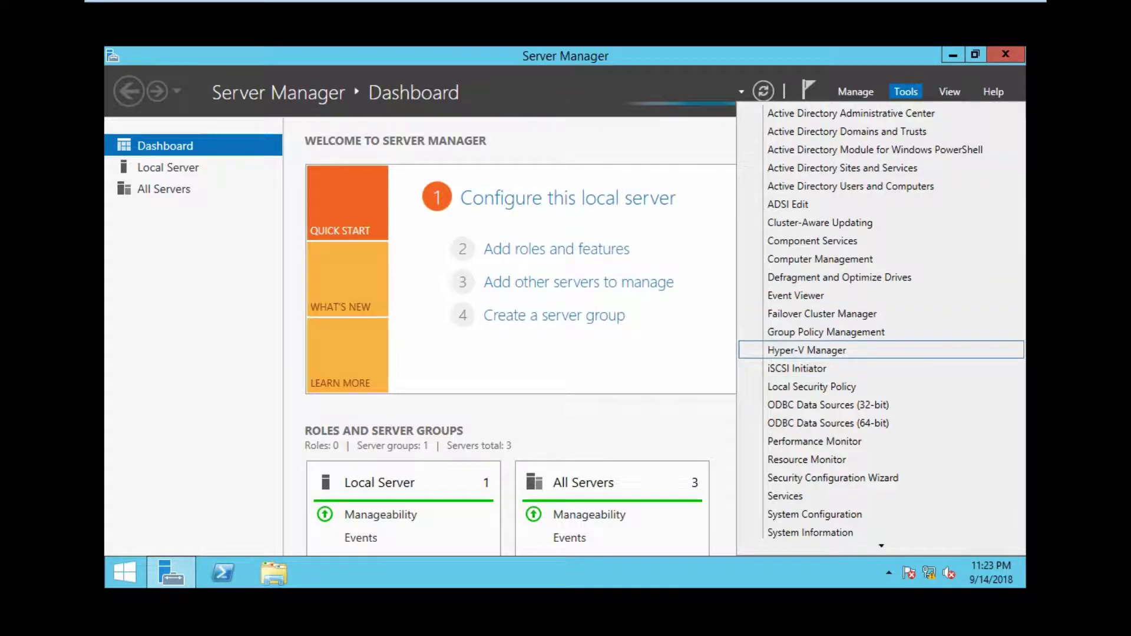
pyautogui.click(807, 350)
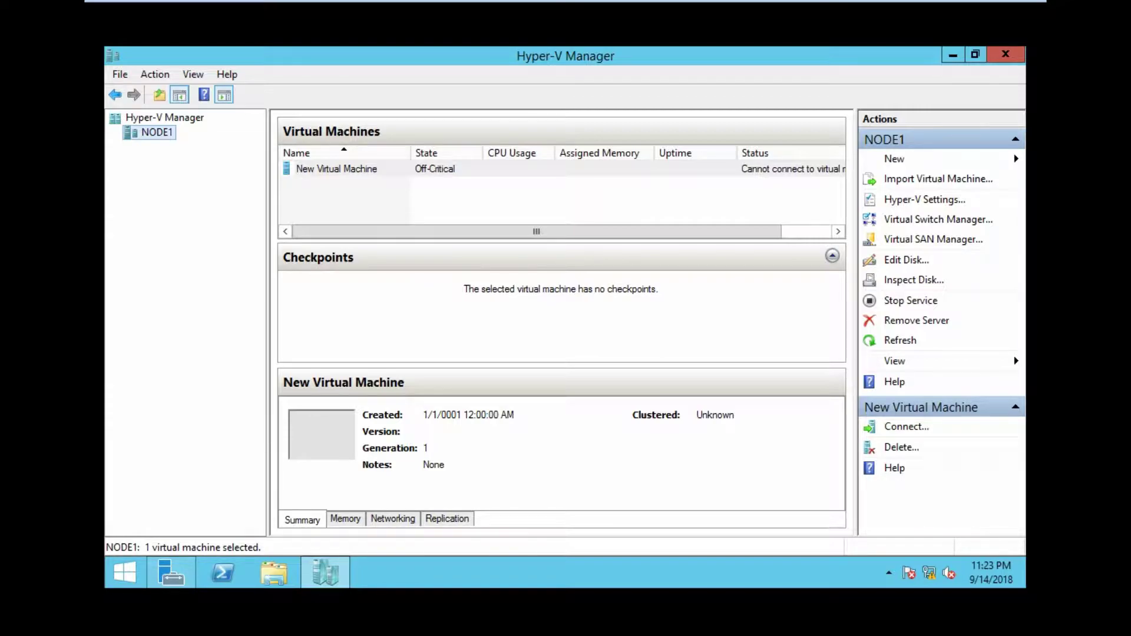
# Step: Start creating a new virtual machine on NODE1 and name it "windows 7 ult"
pyautogui.rightClick(151, 131)
pyautogui.press('Escape')
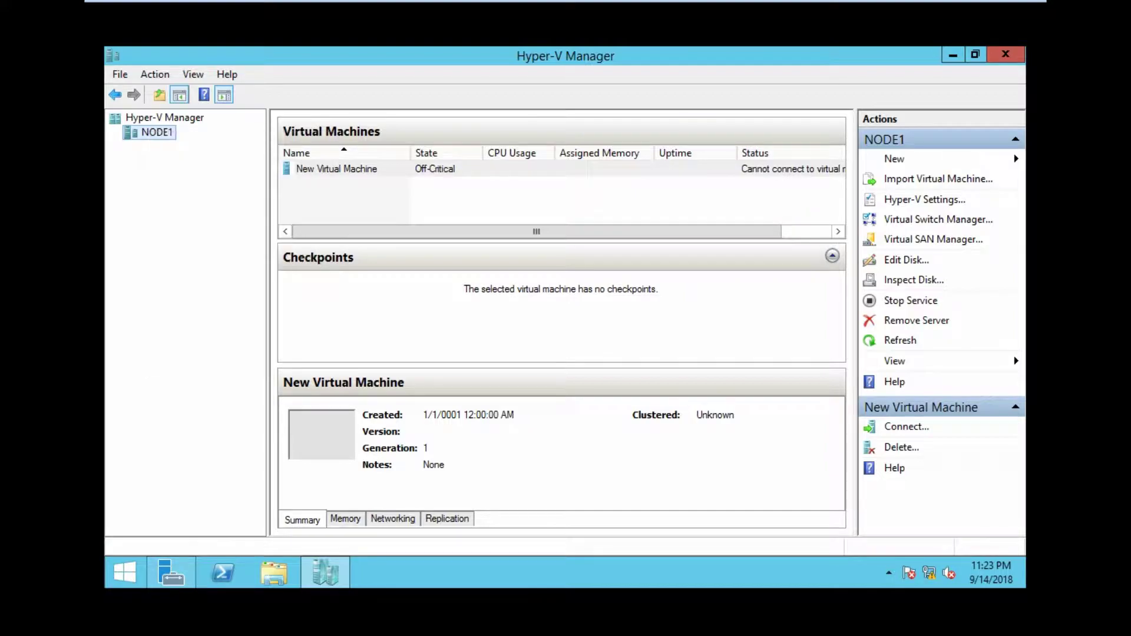
pyautogui.rightClick(158, 133)
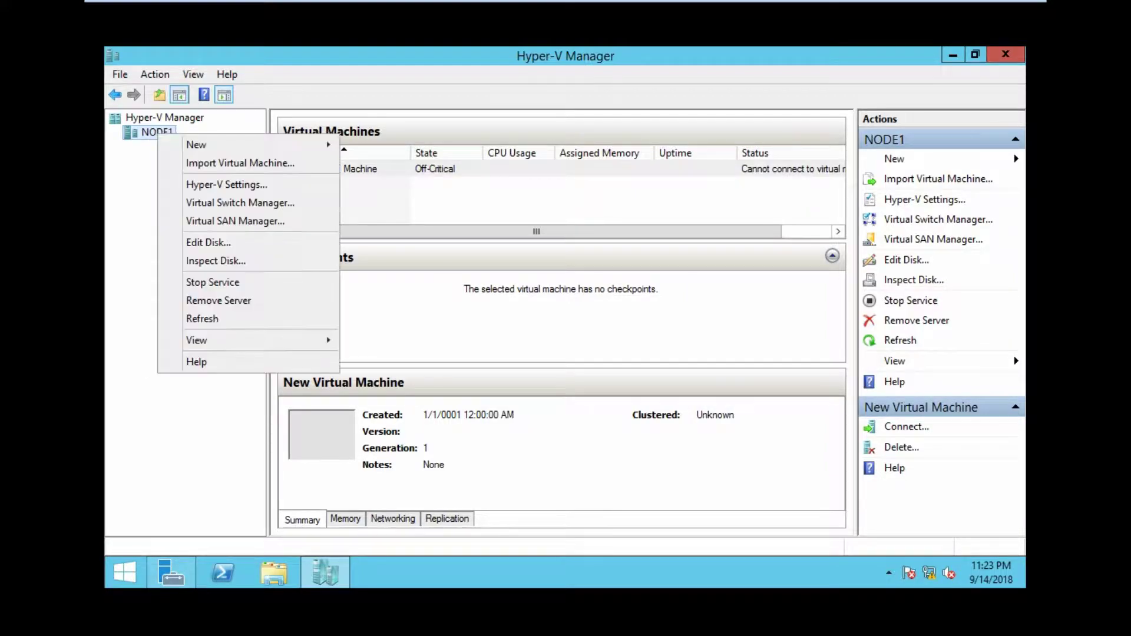
pyautogui.press('Down')
pyautogui.press('Right')
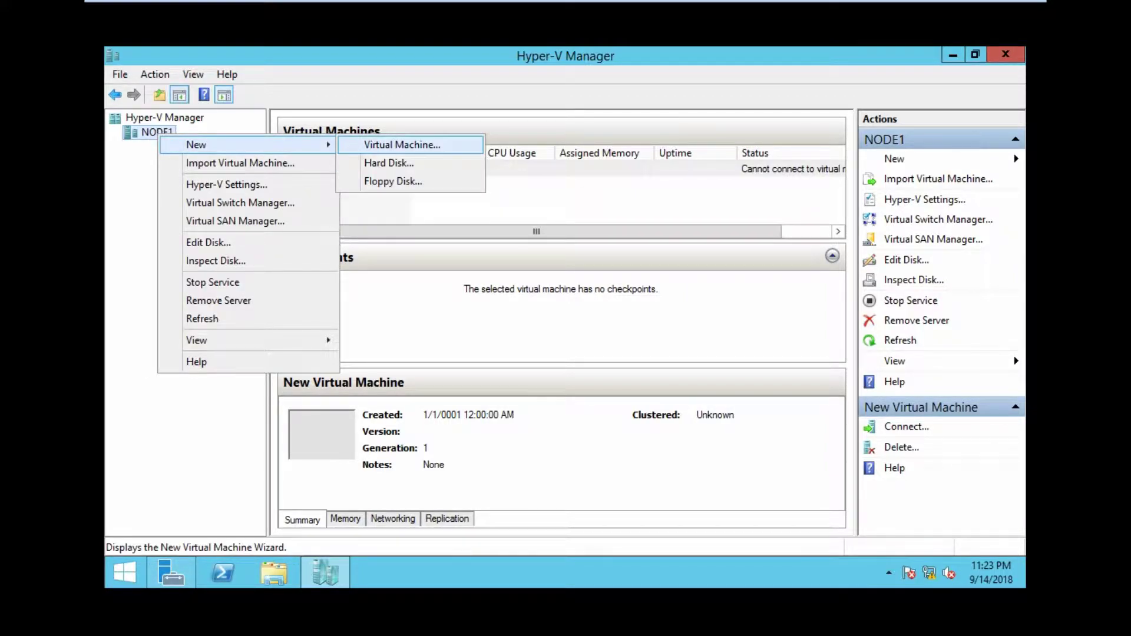
pyautogui.press('Return')
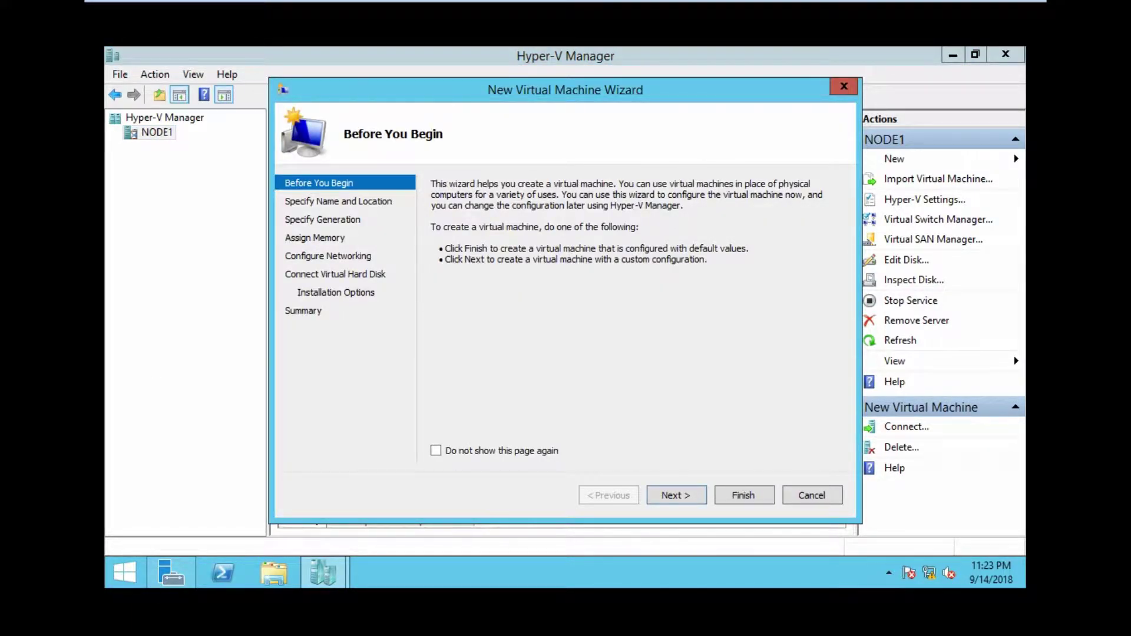
pyautogui.press('Return')
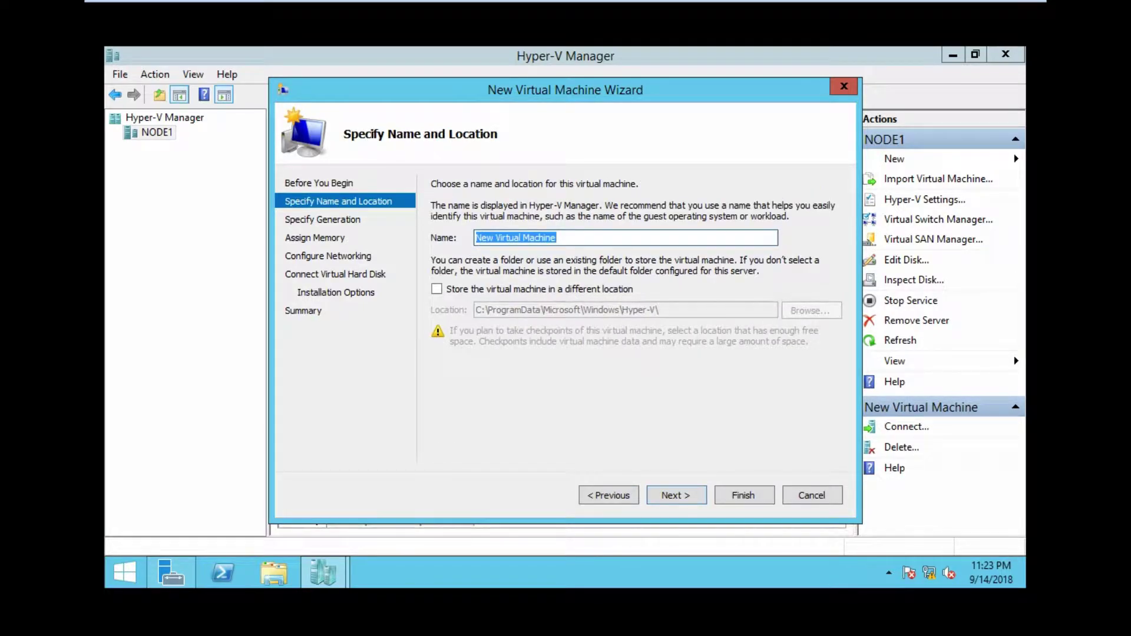
pyautogui.write('windo')
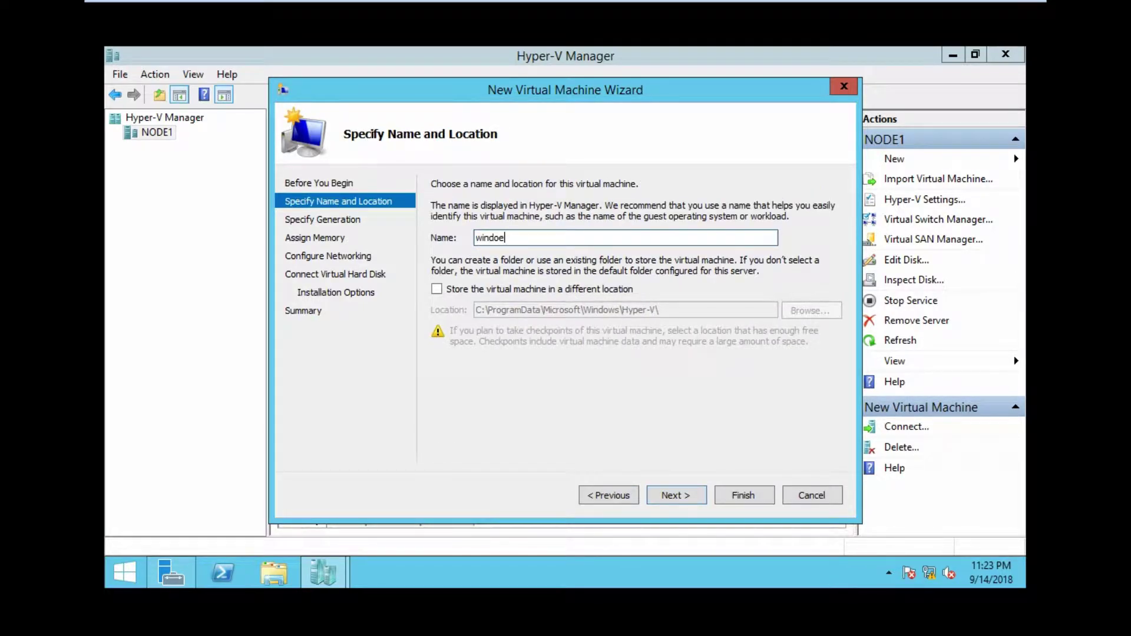
pyautogui.write('ws 7 ult')
# Step: Enable storing the virtual machine in a different location and browse to New Volume (E:)
pyautogui.click(436, 290)
pyautogui.click(436, 289)
pyautogui.click(436, 289)
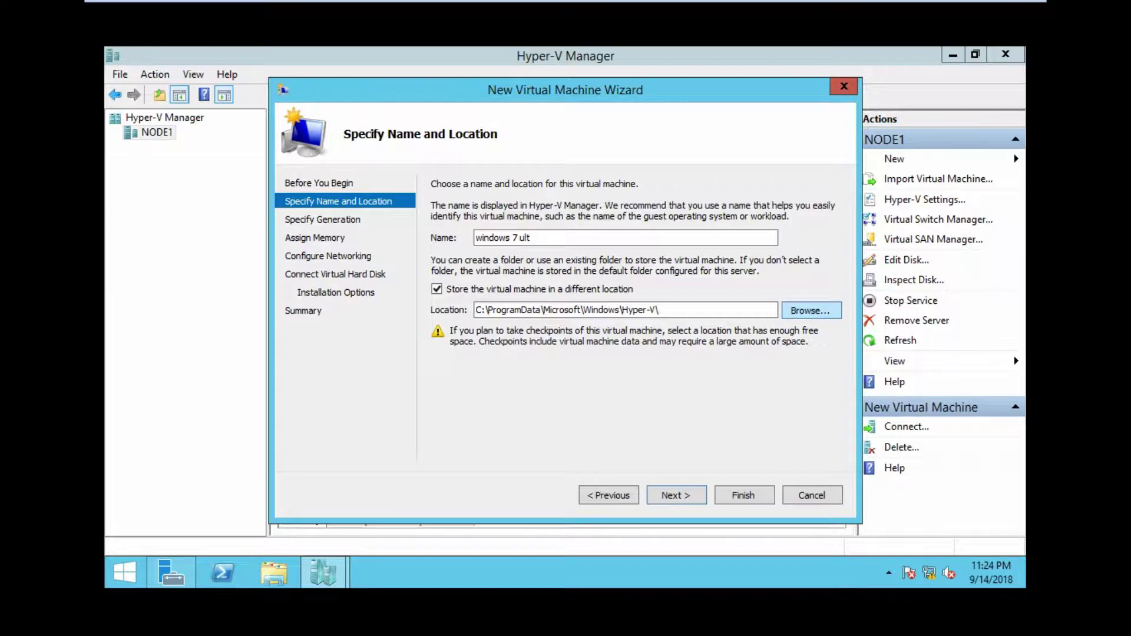
pyautogui.click(811, 311)
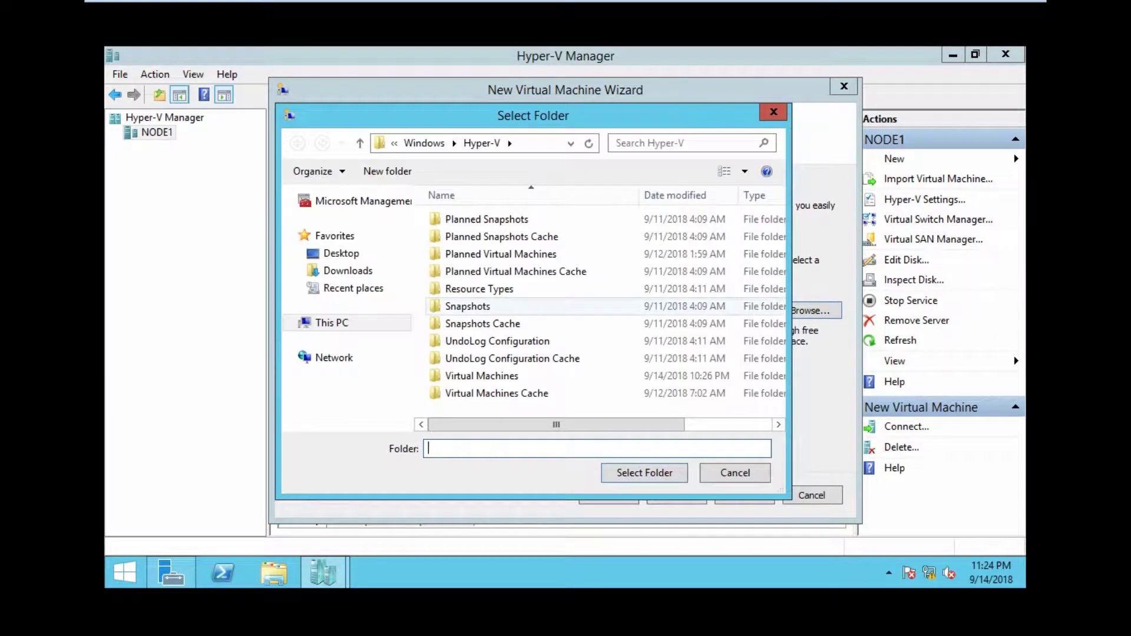
pyautogui.click(332, 323)
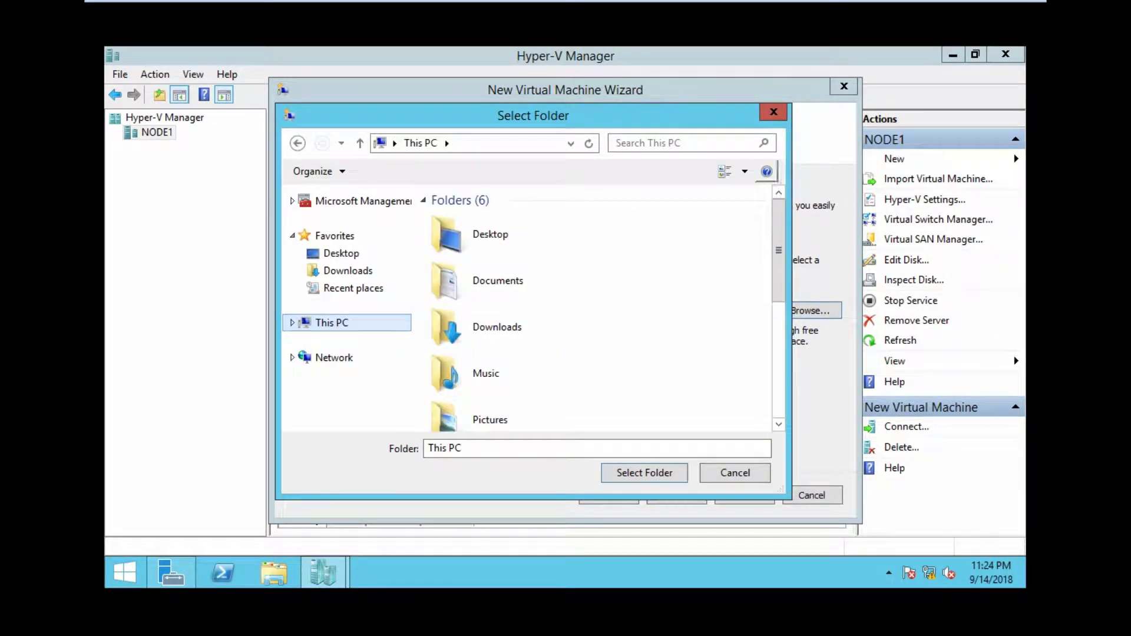
pyautogui.moveTo(728, 114); pyautogui.dragTo(758, 84)
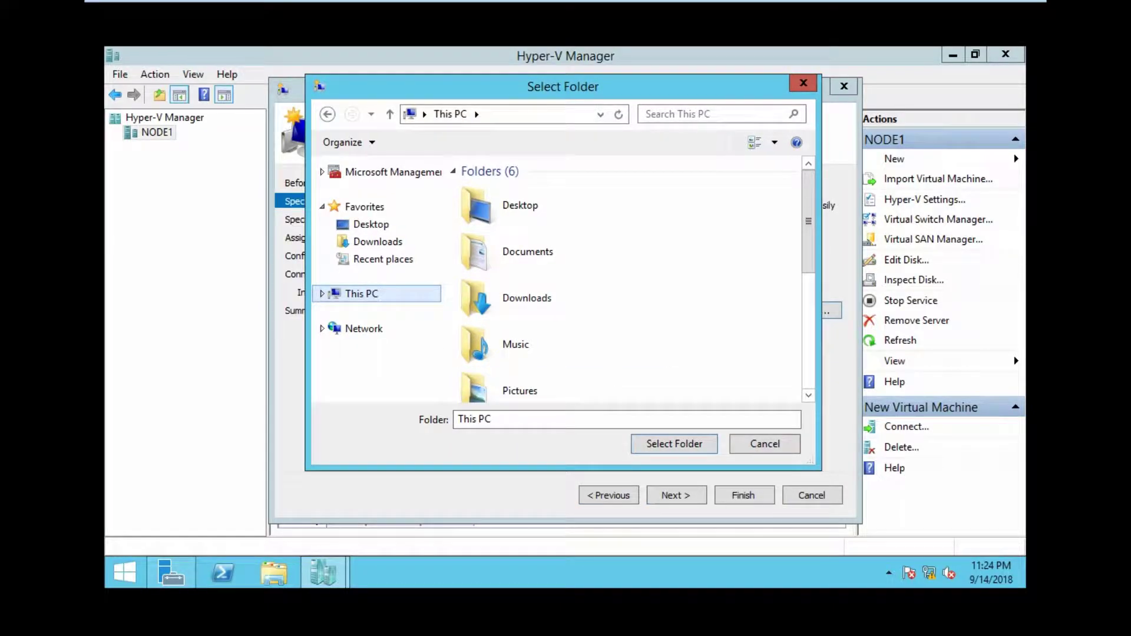
pyautogui.moveTo(495, 470); pyautogui.dragTo(495, 554)
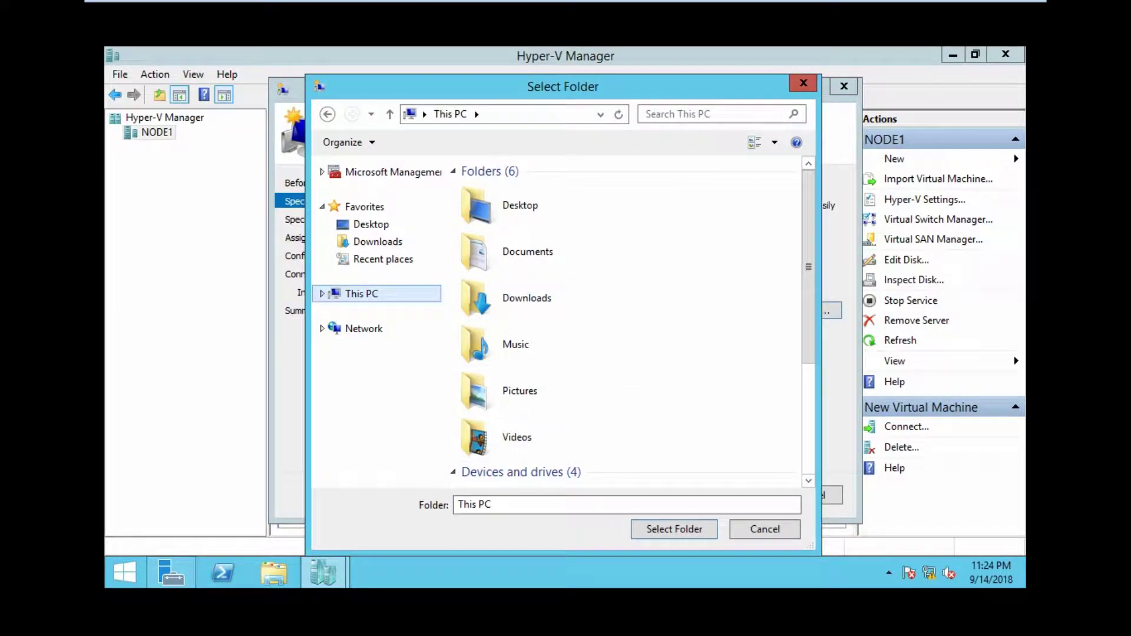
pyautogui.scroll(-3, 559, 383)
pyautogui.doubleClick(554, 417)
pyautogui.moveTo(500, 87); pyautogui.dragTo(501, 82)
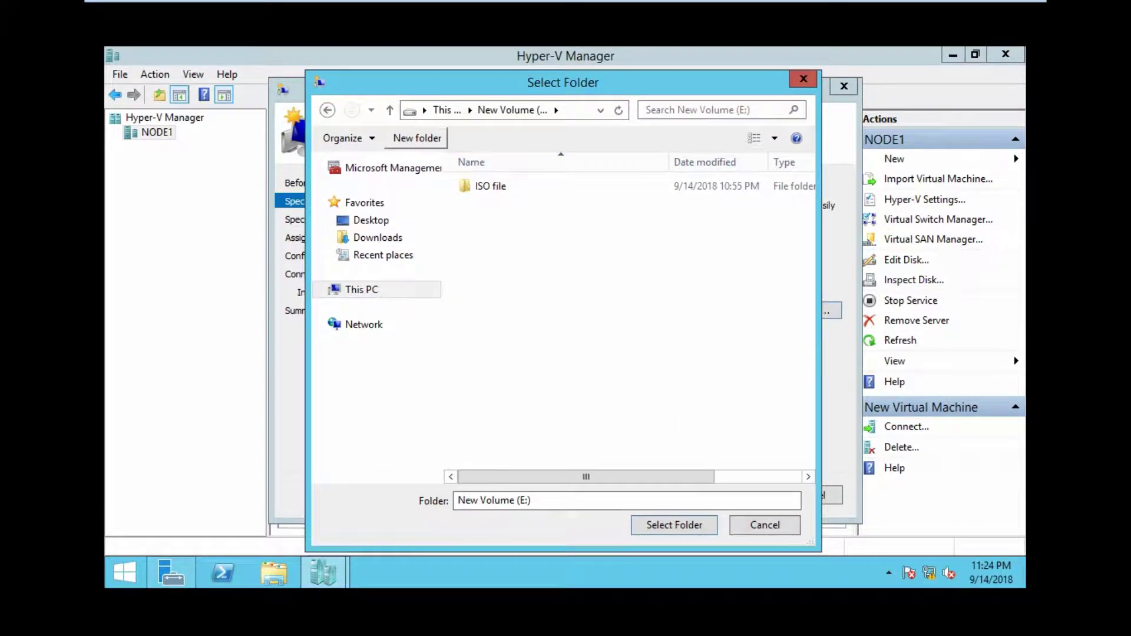
# Step: Create a folder named VMS on New Volume (E:) and select it as the virtual machine's location
pyautogui.click(417, 138)
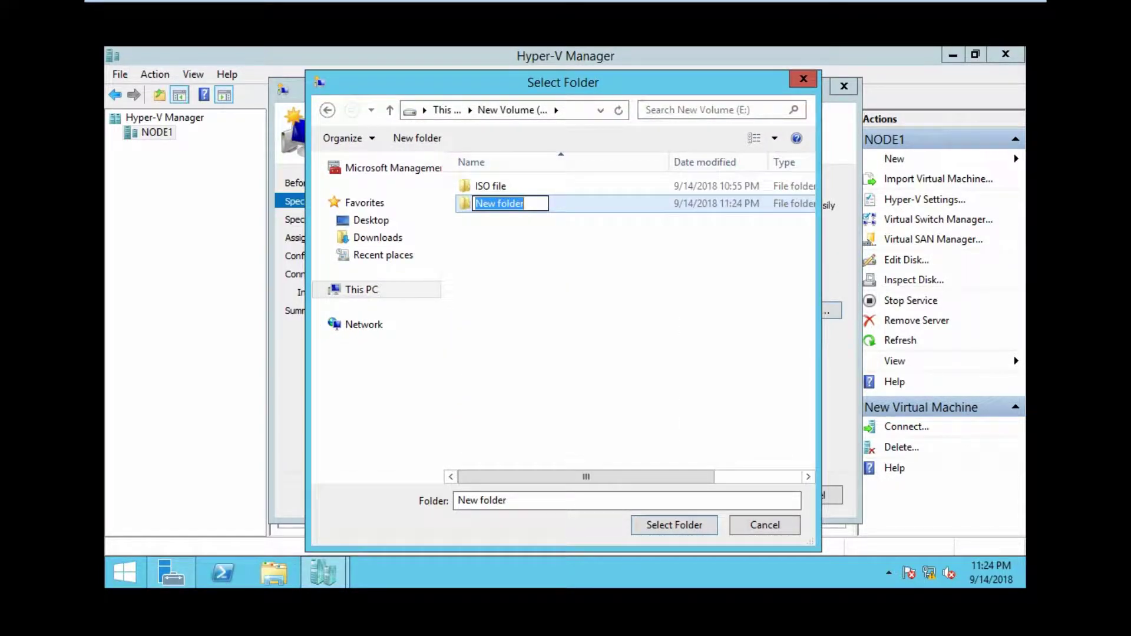
pyautogui.write('VMS')
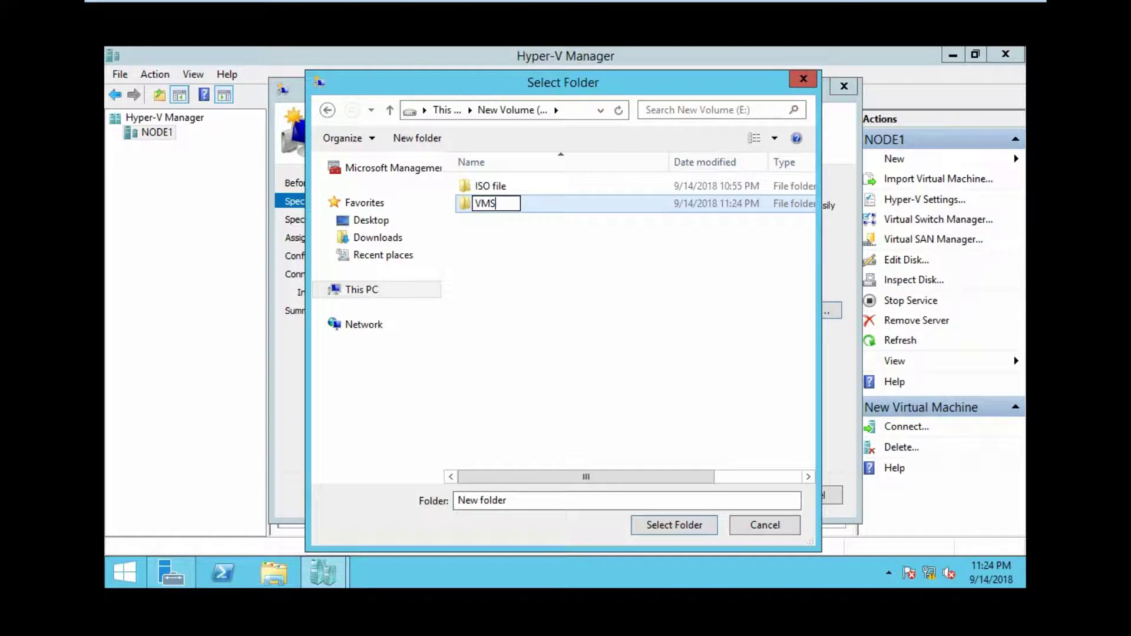
pyautogui.press('Return')
pyautogui.press('Return')
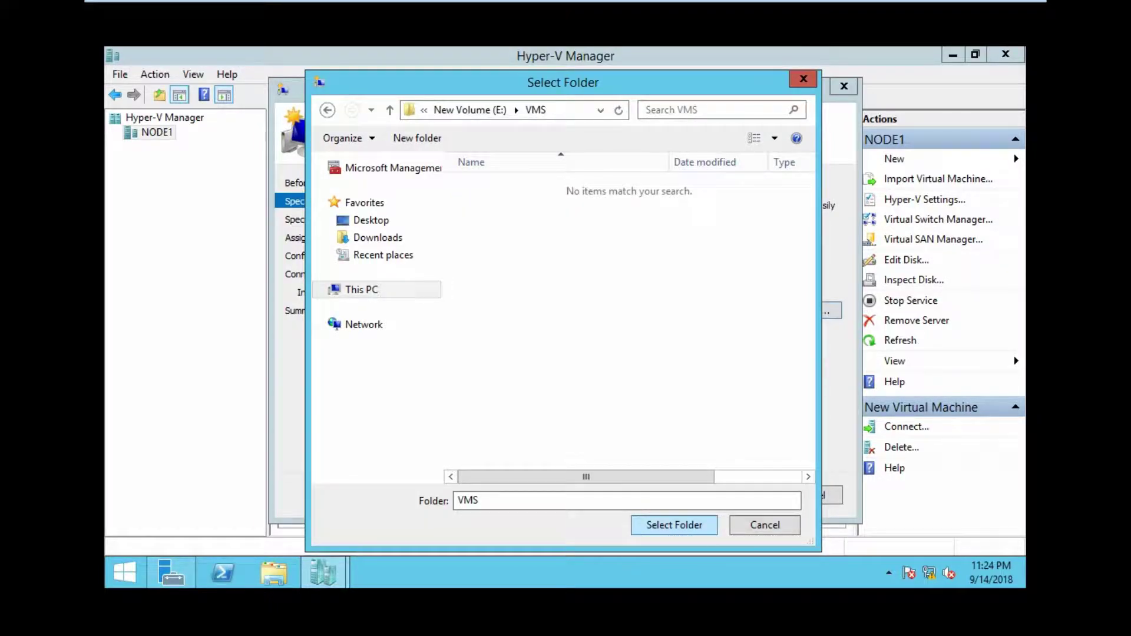
pyautogui.press('Return')
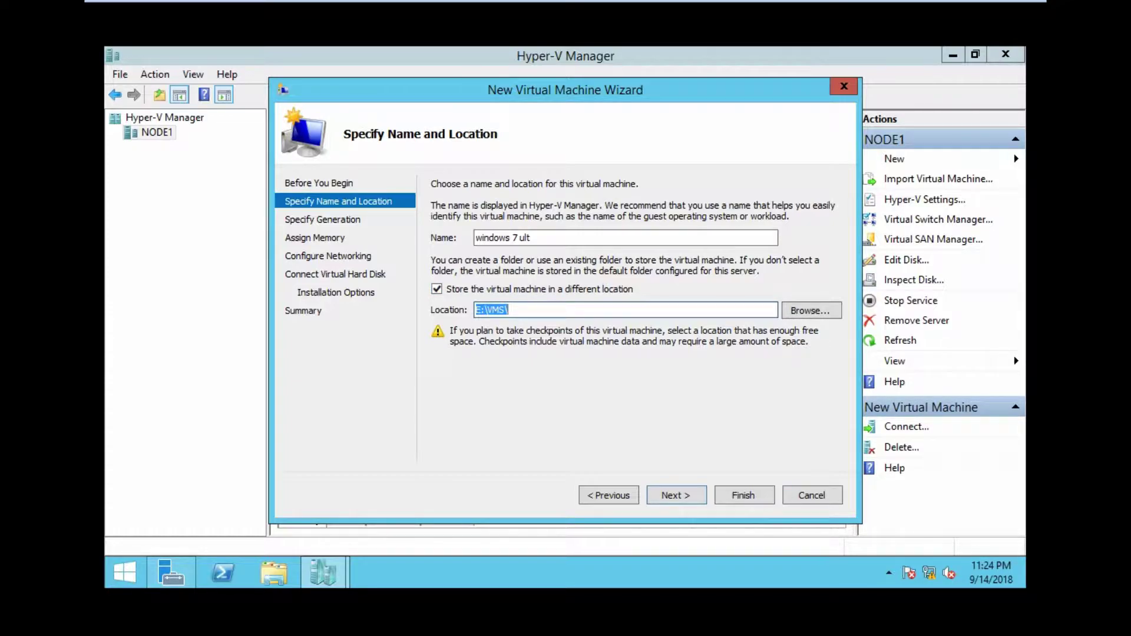
# Step: Accept the virtual machine's name and location, and keep Generation 1 as its generation
pyautogui.press('Return')
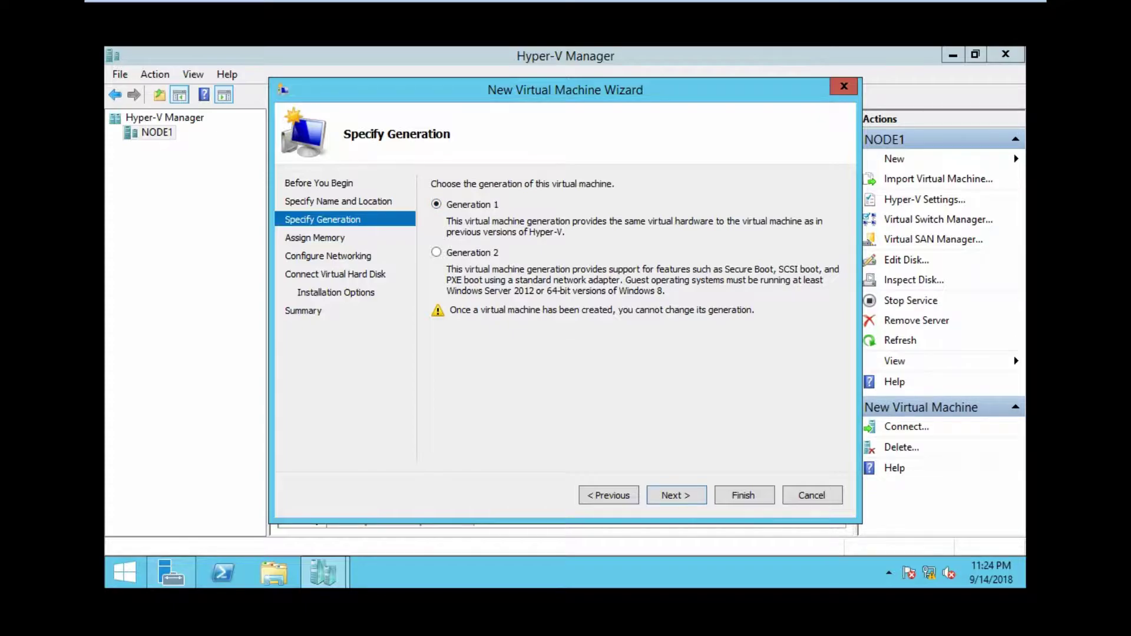
pyautogui.press('Return')
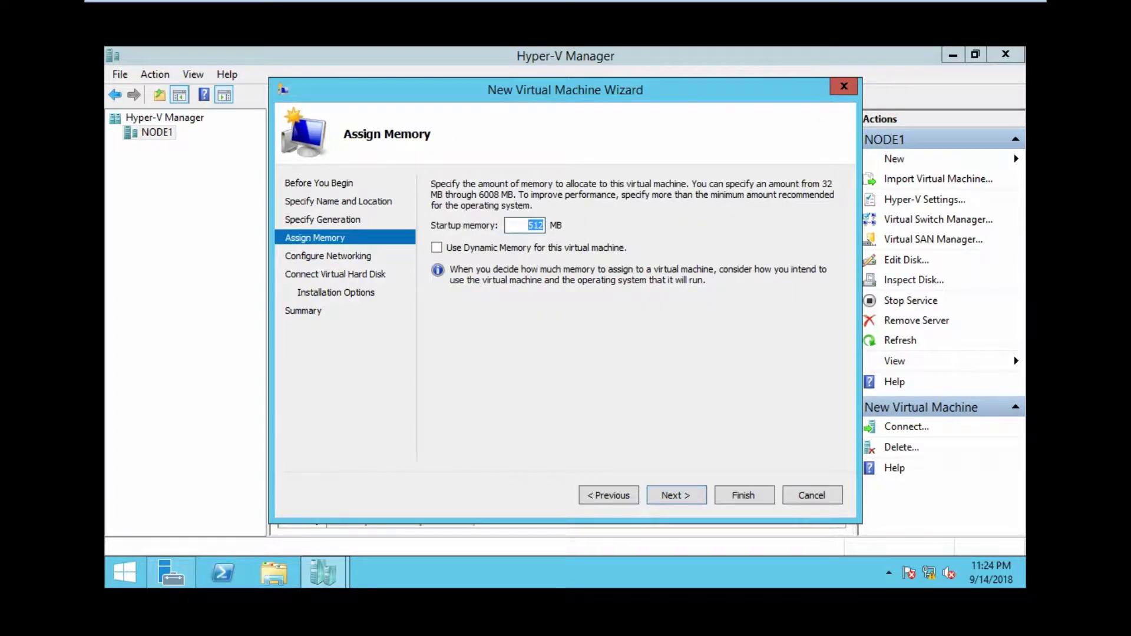
# Step: Set the virtual machine's startup memory to 2048 MB and continue to the networking settings
pyautogui.press('BackSpace')
pyautogui.write('2048')
pyautogui.press('Return')
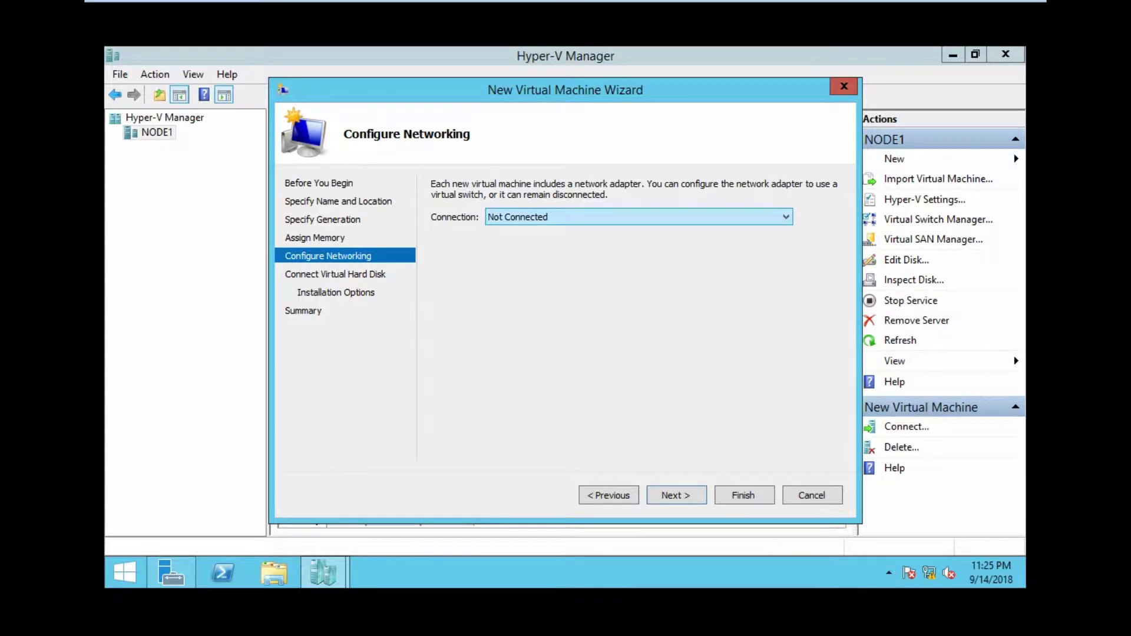
# Step: Keep the virtual machine's network connection as Not Connected and continue to the virtual hard disk settings
pyautogui.click(639, 216)
pyautogui.click(638, 232)
pyautogui.click(639, 217)
pyautogui.click(639, 232)
pyautogui.click(676, 495)
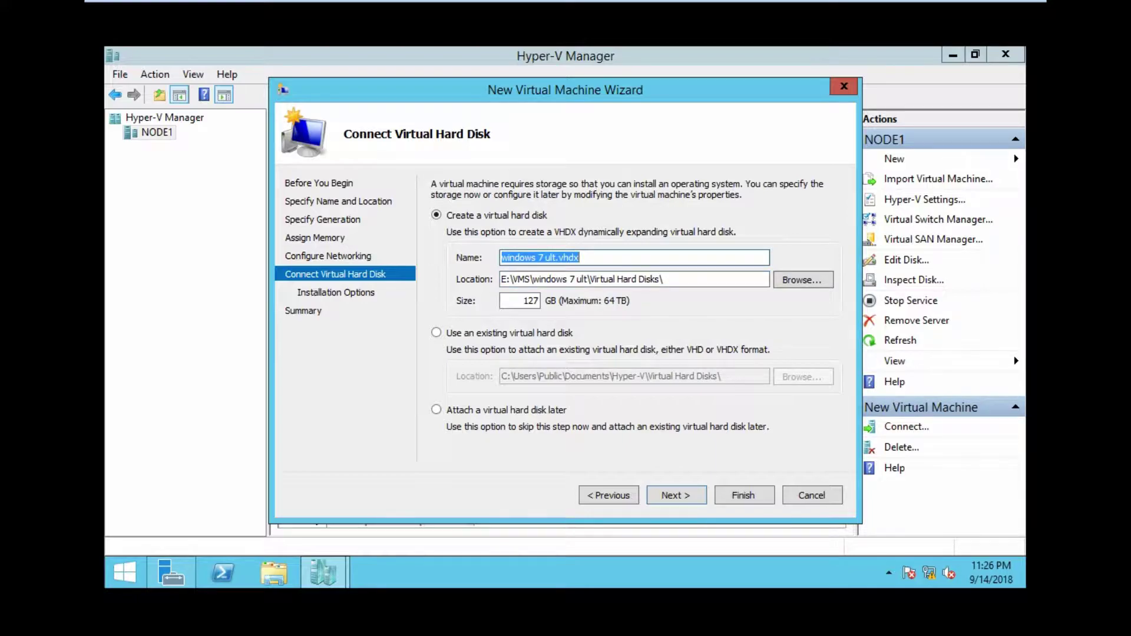
# Step: Set the new virtual hard disk's size to 20 GB and continue to the installation options
pyautogui.moveTo(522, 301); pyautogui.dragTo(539, 301)
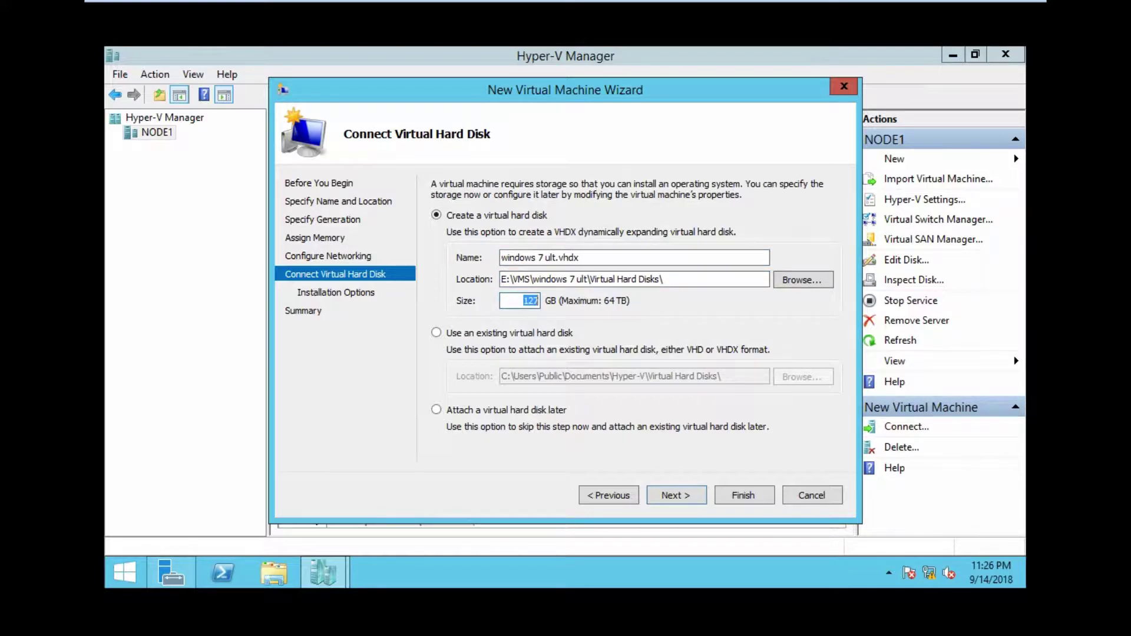
pyautogui.write('25')
pyautogui.press('BackSpace')
pyautogui.write('0')
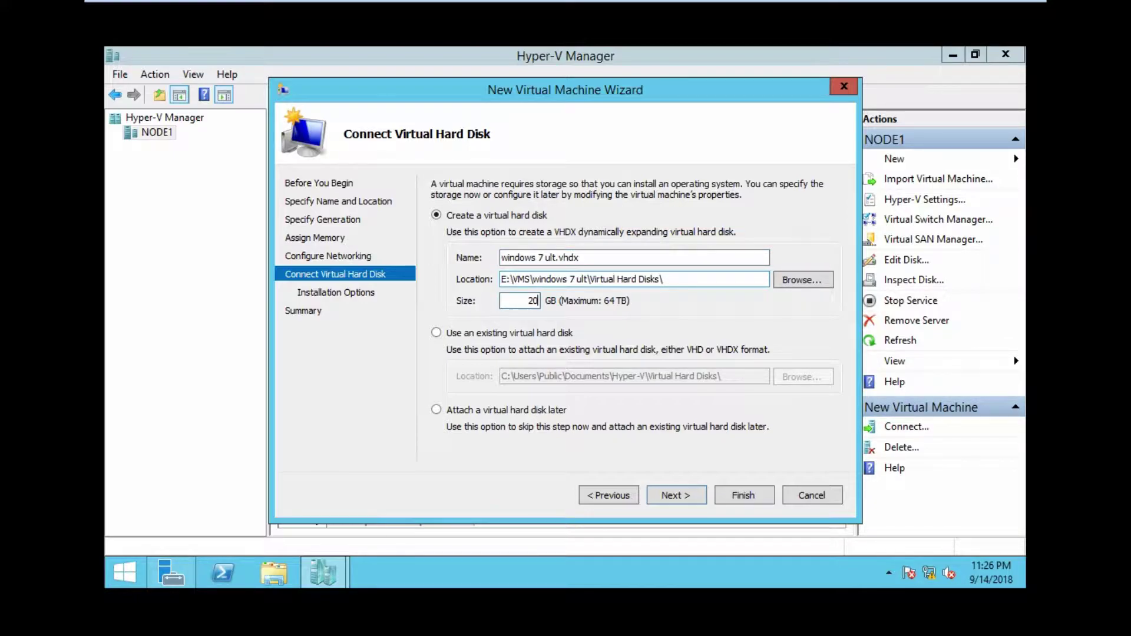
pyautogui.click(537, 301)
pyautogui.press('Return')
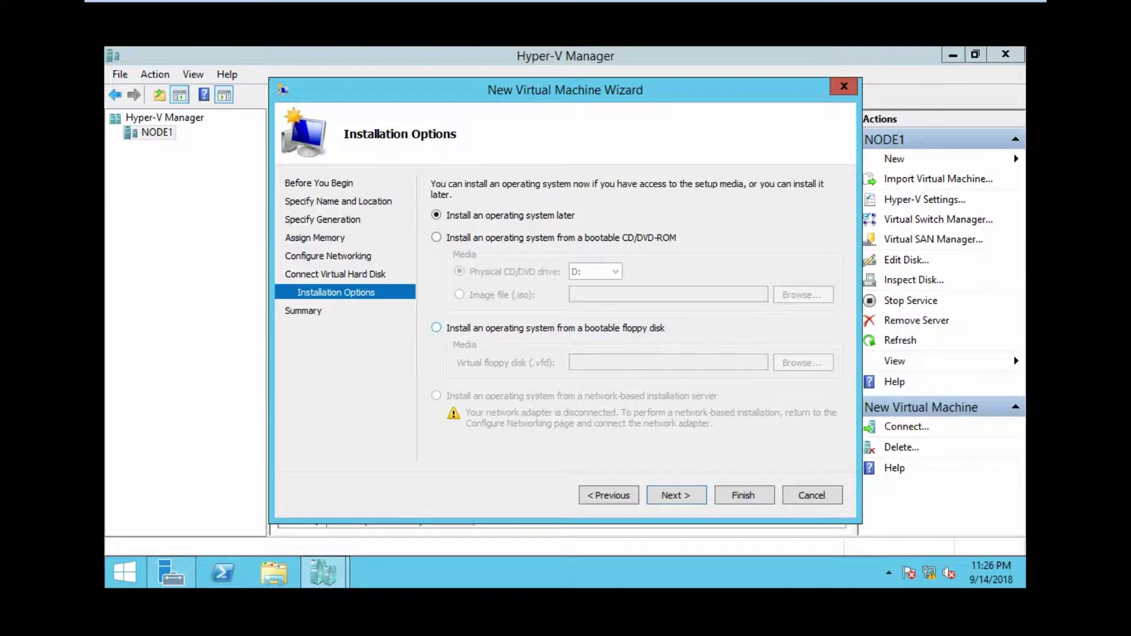
# Step: Choose to install the operating system from the image file Win_7_64Bit in the ISO file folder on New Volume (E:)
pyautogui.click(437, 237)
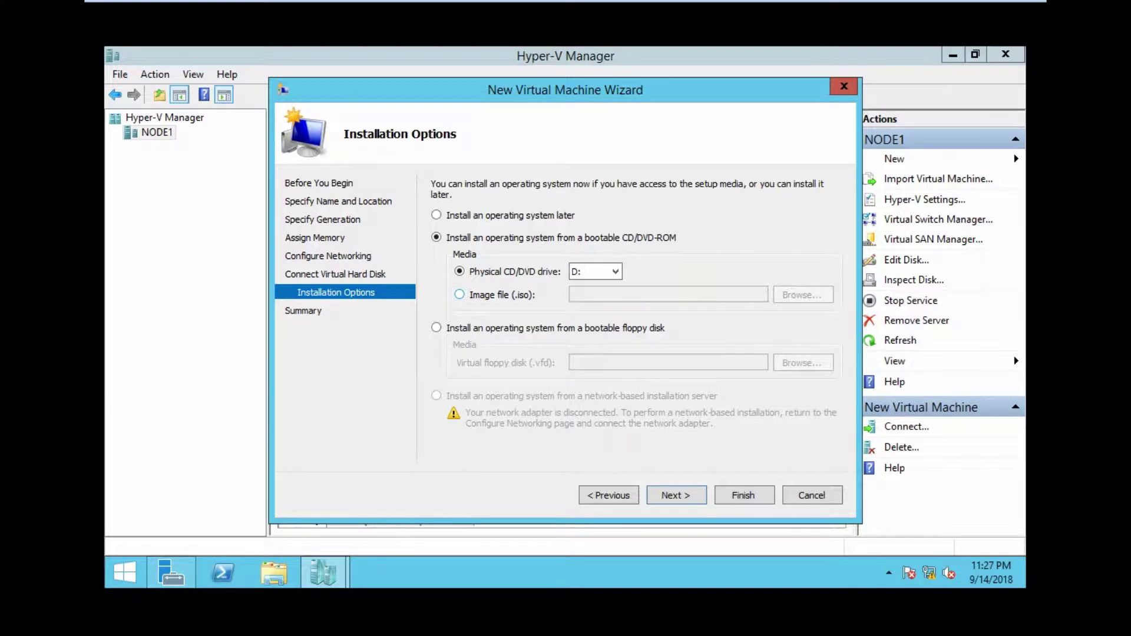
pyautogui.click(460, 294)
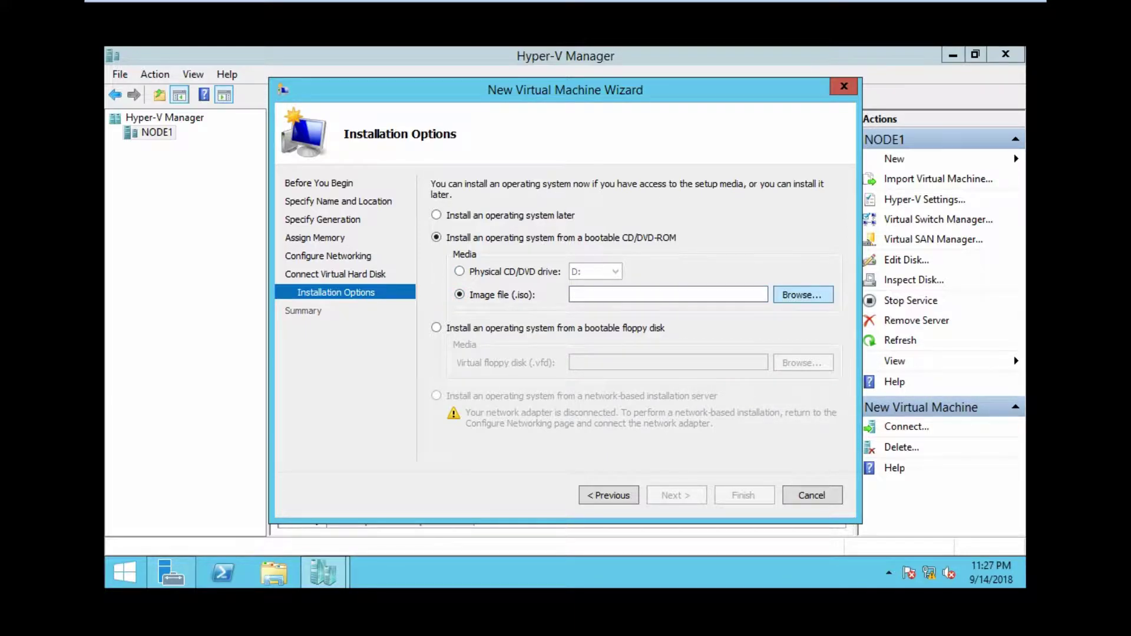
pyautogui.click(803, 295)
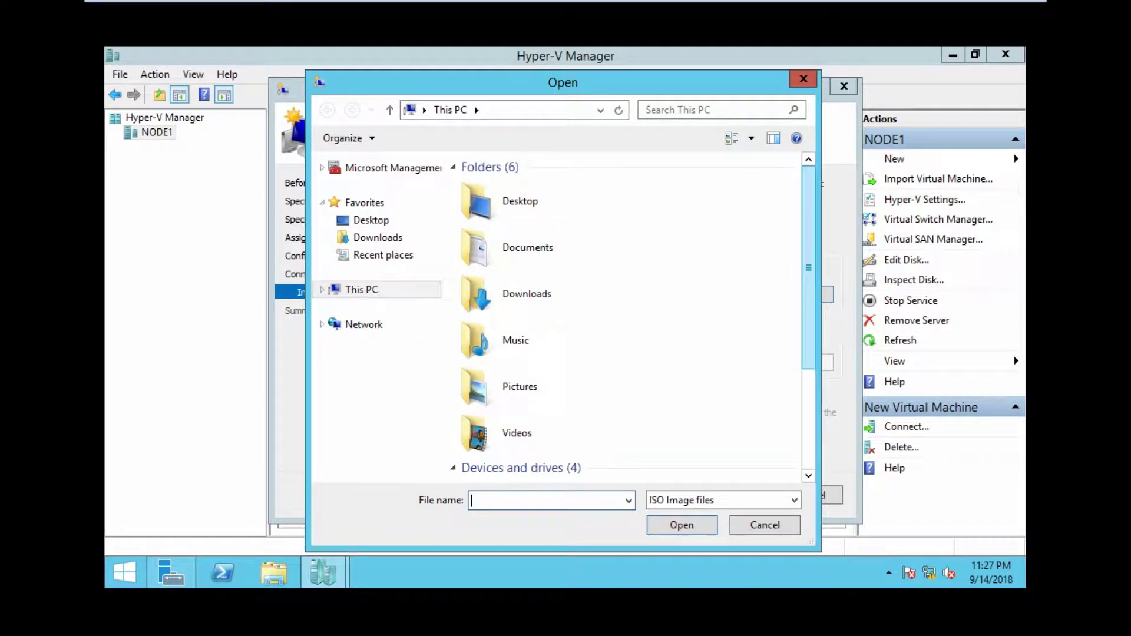
pyautogui.scroll(-3, 559, 330)
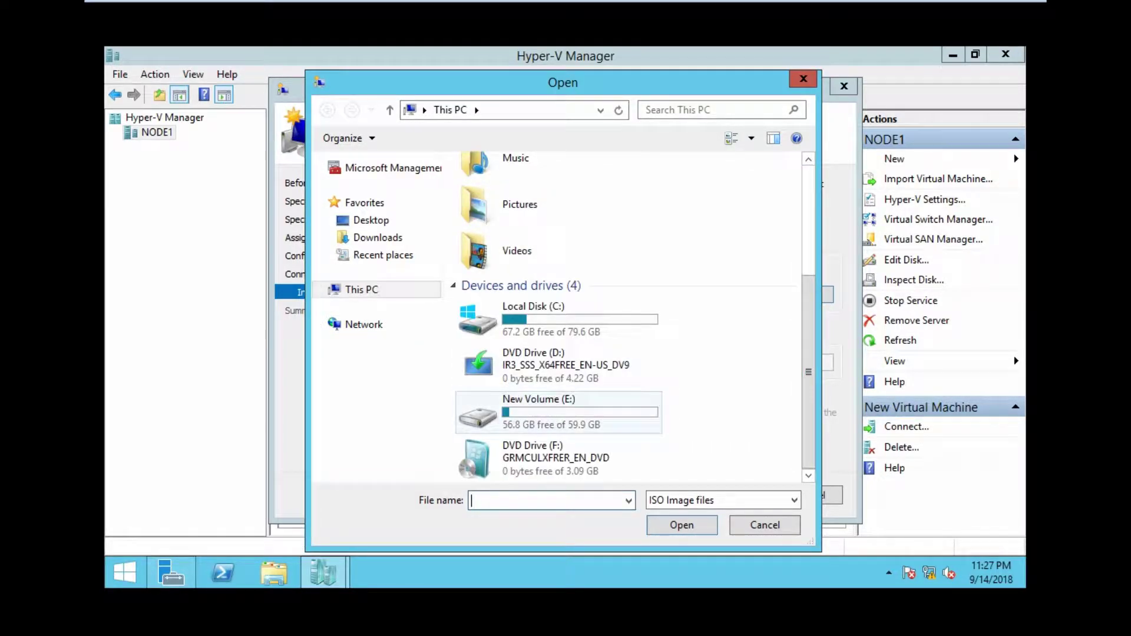
pyautogui.doubleClick(536, 411)
pyautogui.doubleClick(490, 186)
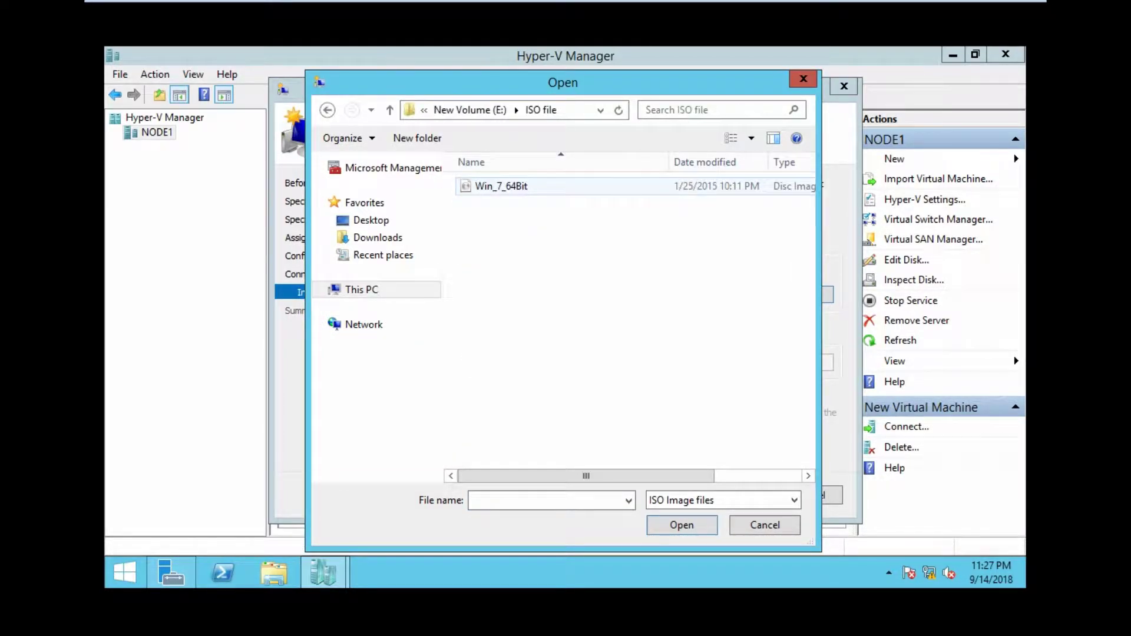
pyautogui.click(500, 186)
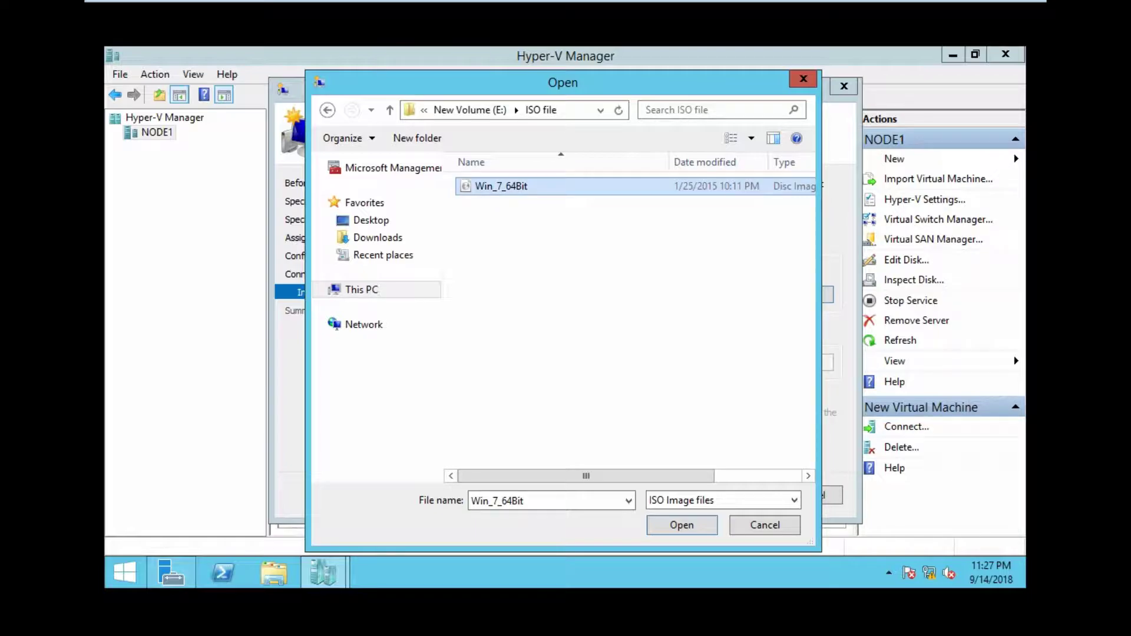
pyautogui.press('Return')
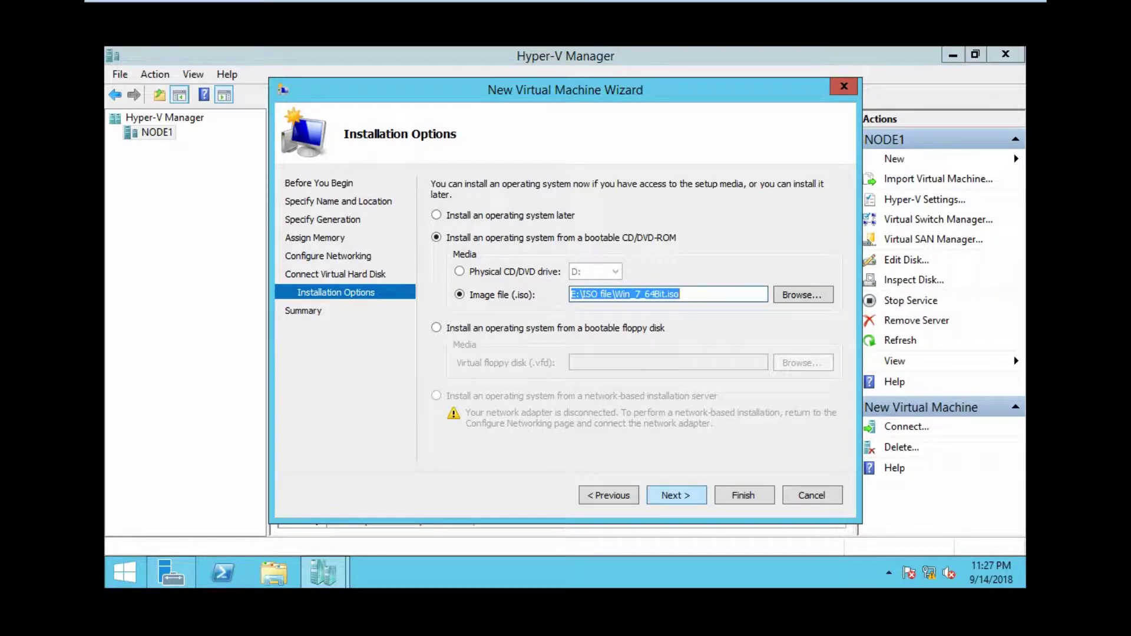
# Step: Accept the installation options, review the summary and finish creating the virtual machine
pyautogui.press('Return')
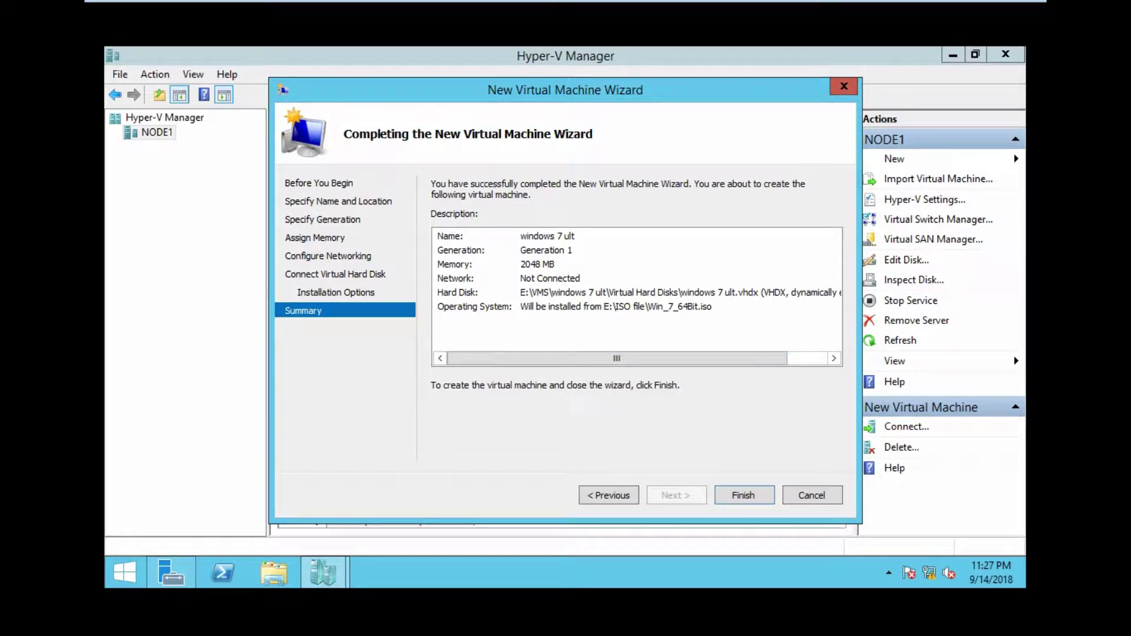
pyautogui.moveTo(736, 309); pyautogui.dragTo(618, 237)
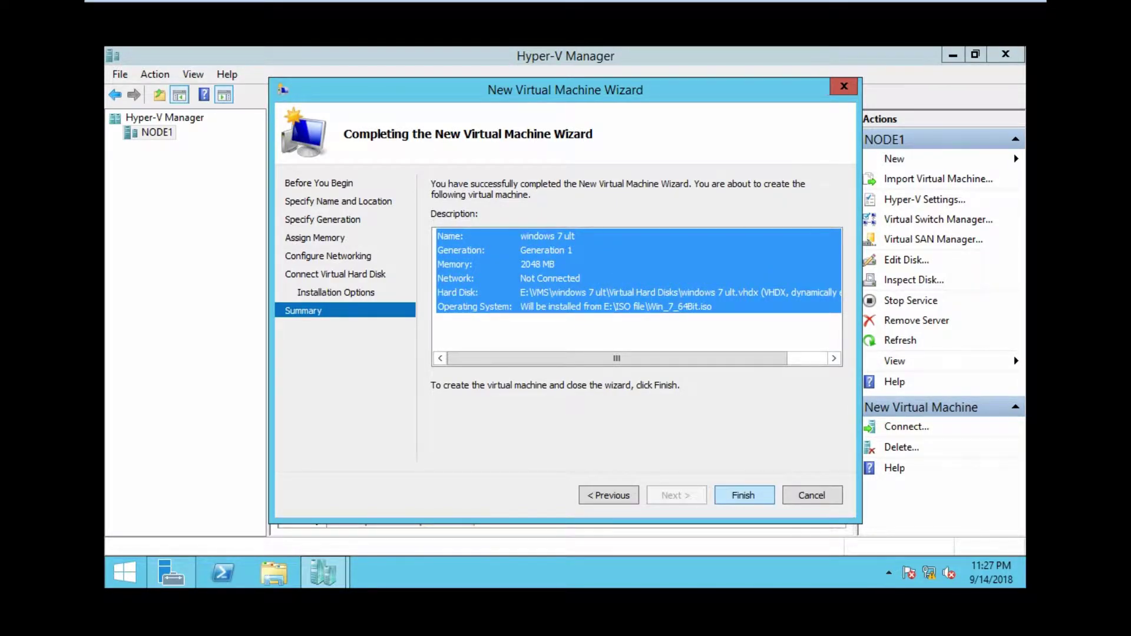
pyautogui.press('Return')
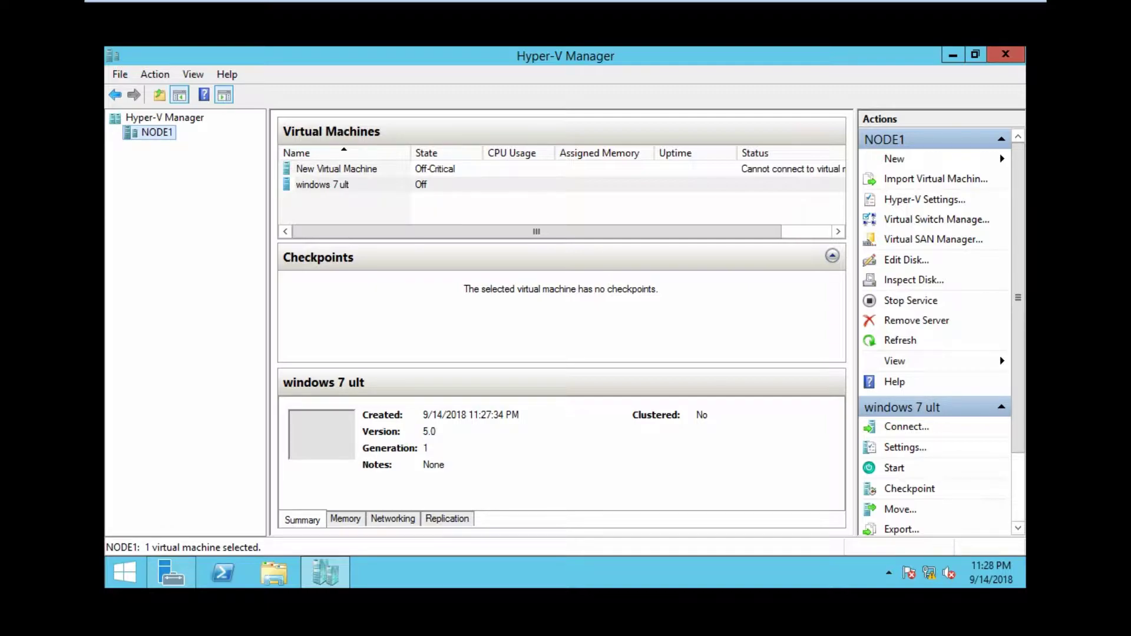
# Step: Connect to the "windows 7 ult" virtual machine and start it
pyautogui.click(322, 185)
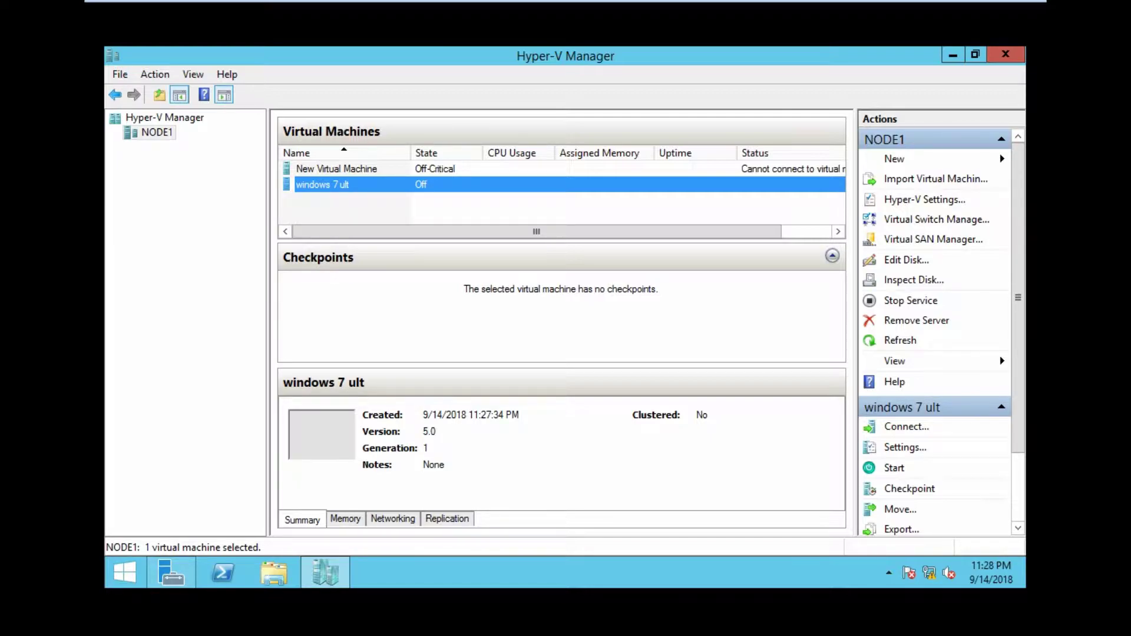
pyautogui.rightClick(346, 184)
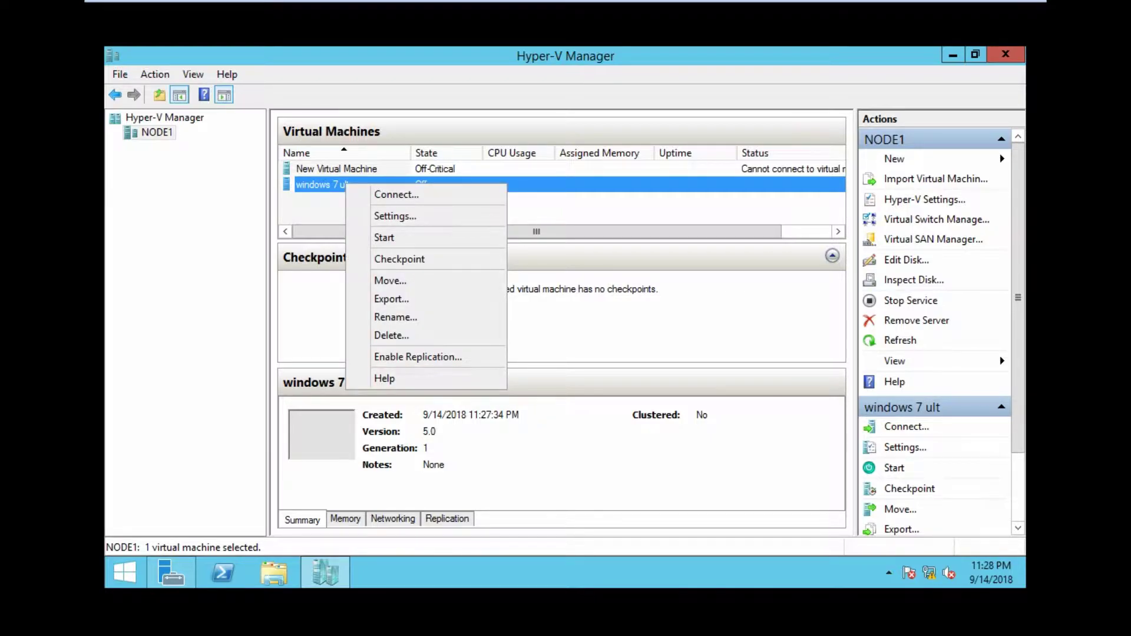
pyautogui.click(396, 195)
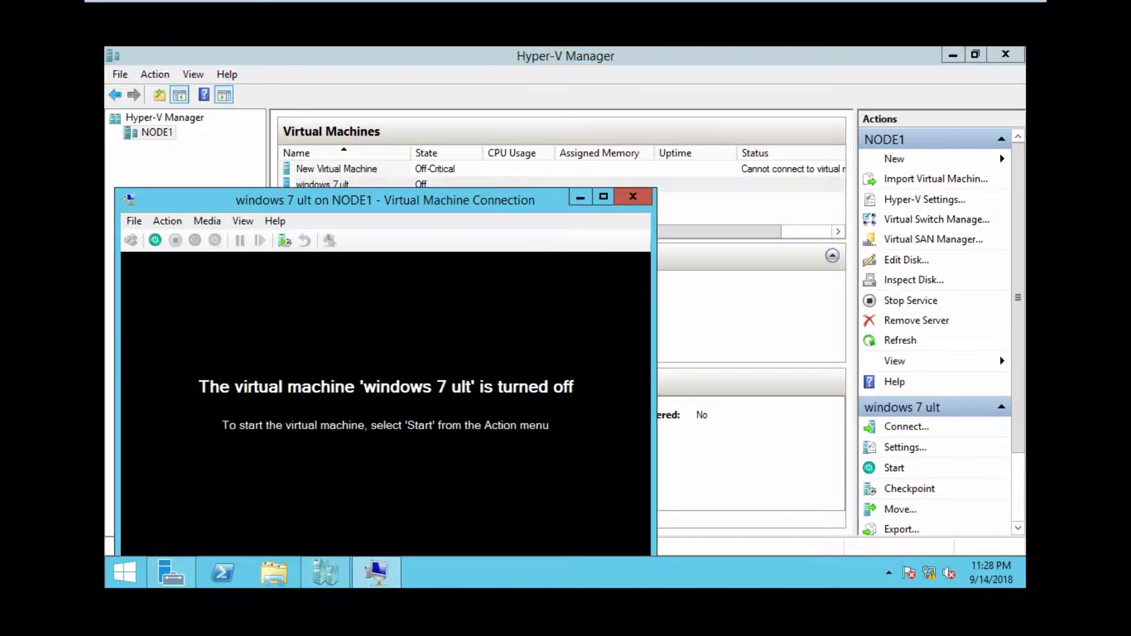
pyautogui.moveTo(547, 200); pyautogui.dragTo(651, 115)
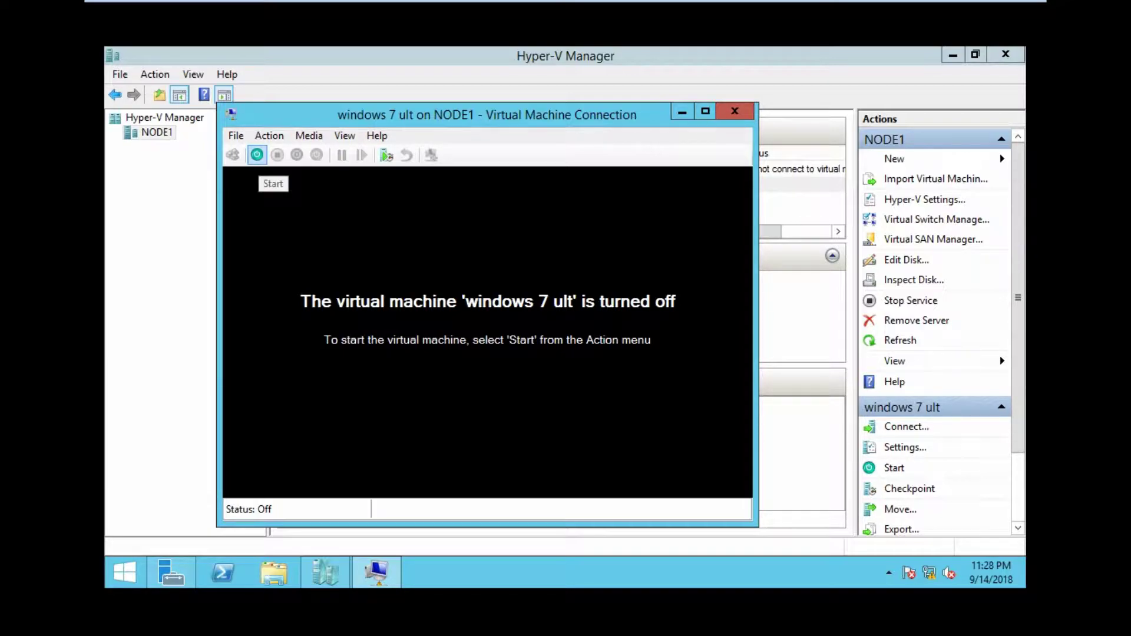
pyautogui.click(257, 155)
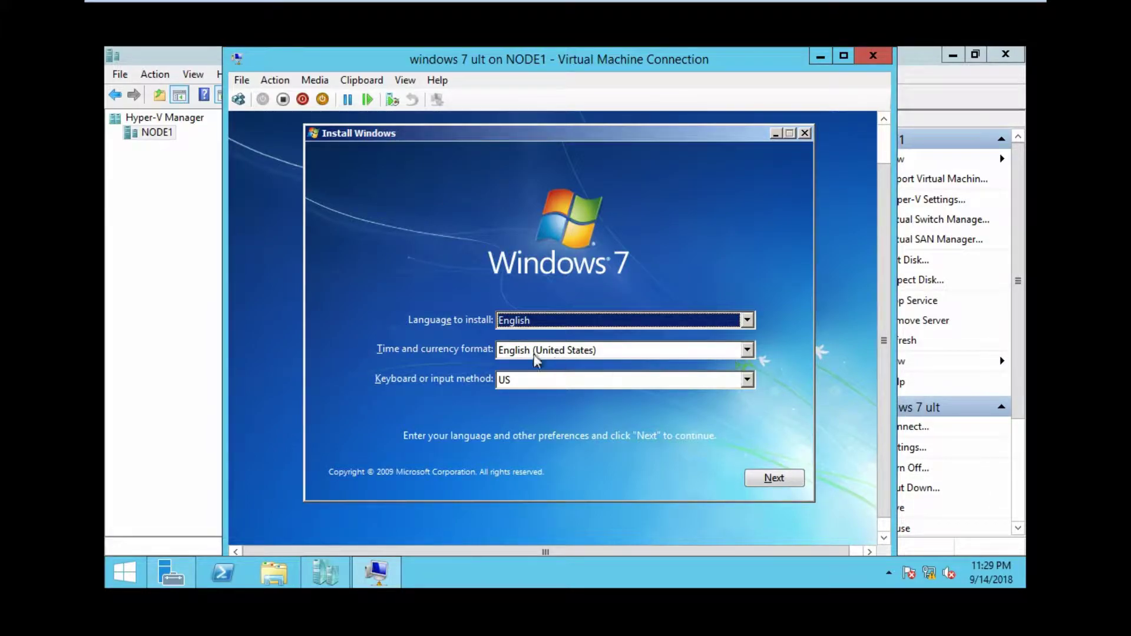
# Step: Accept the English language and US keyboard settings and start the Windows 7 installation
pyautogui.moveTo(883, 199); pyautogui.dragTo(883, 213)
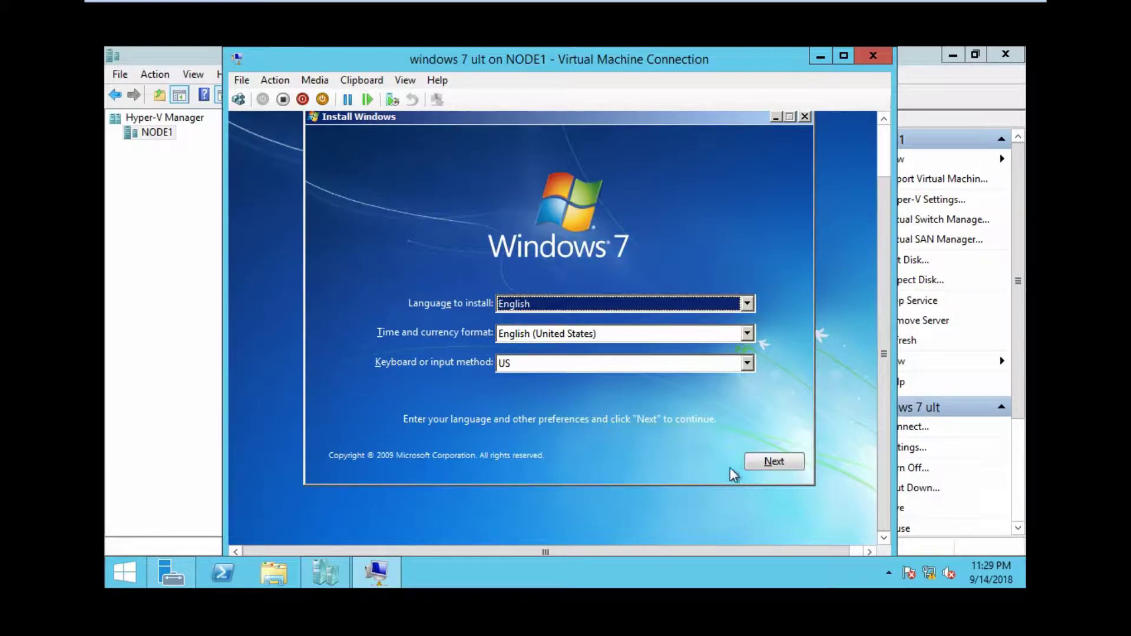
pyautogui.click(778, 465)
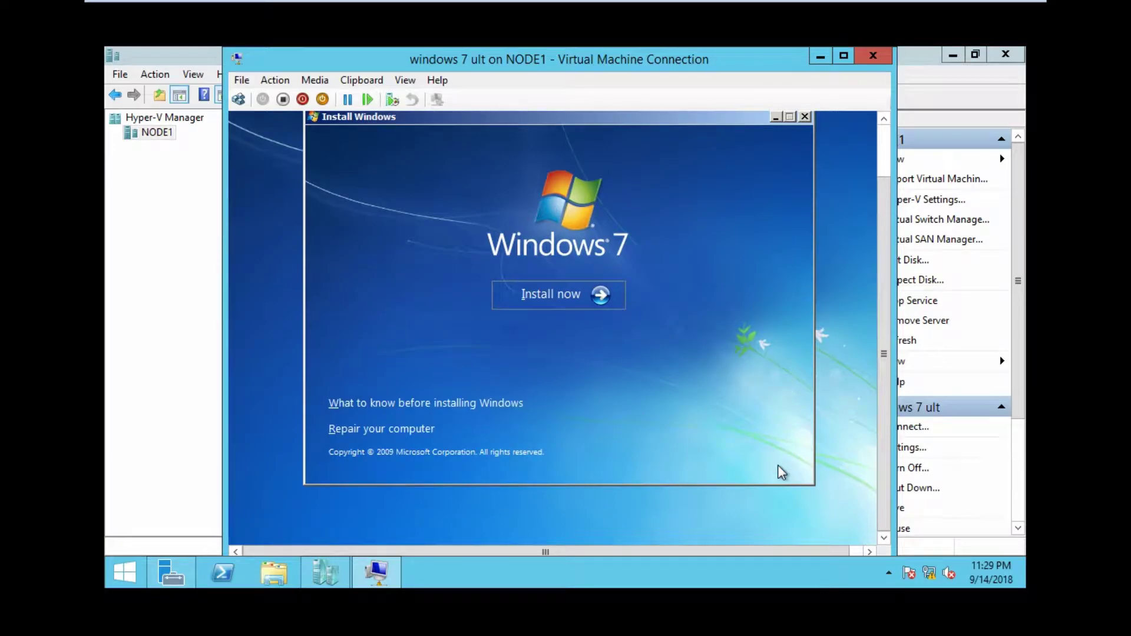
pyautogui.click(569, 296)
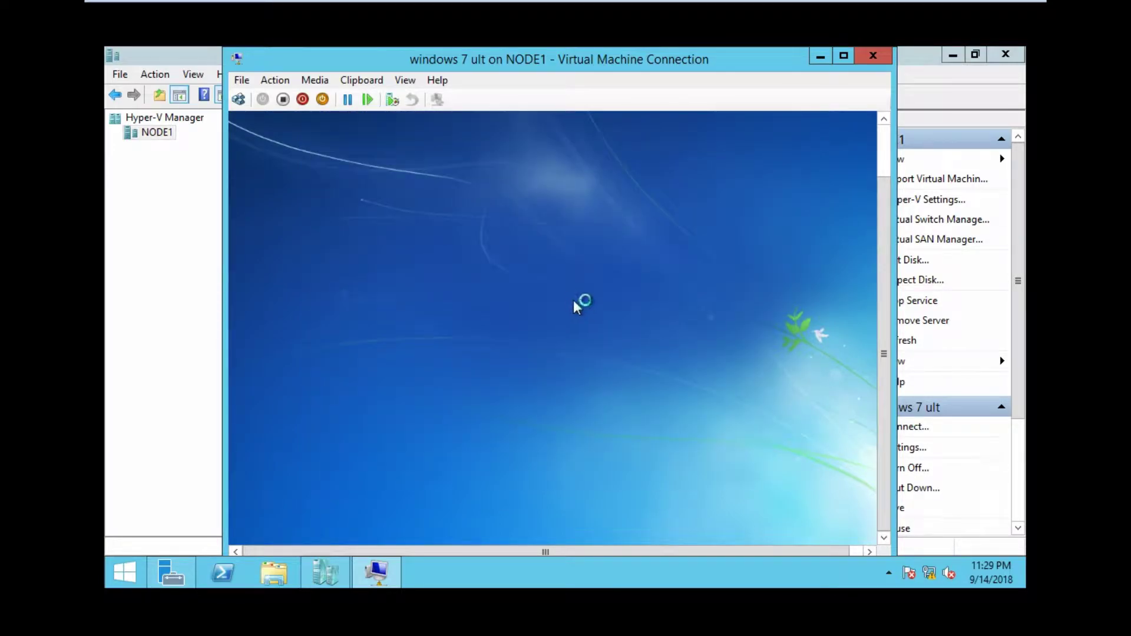
pyautogui.click(843, 55)
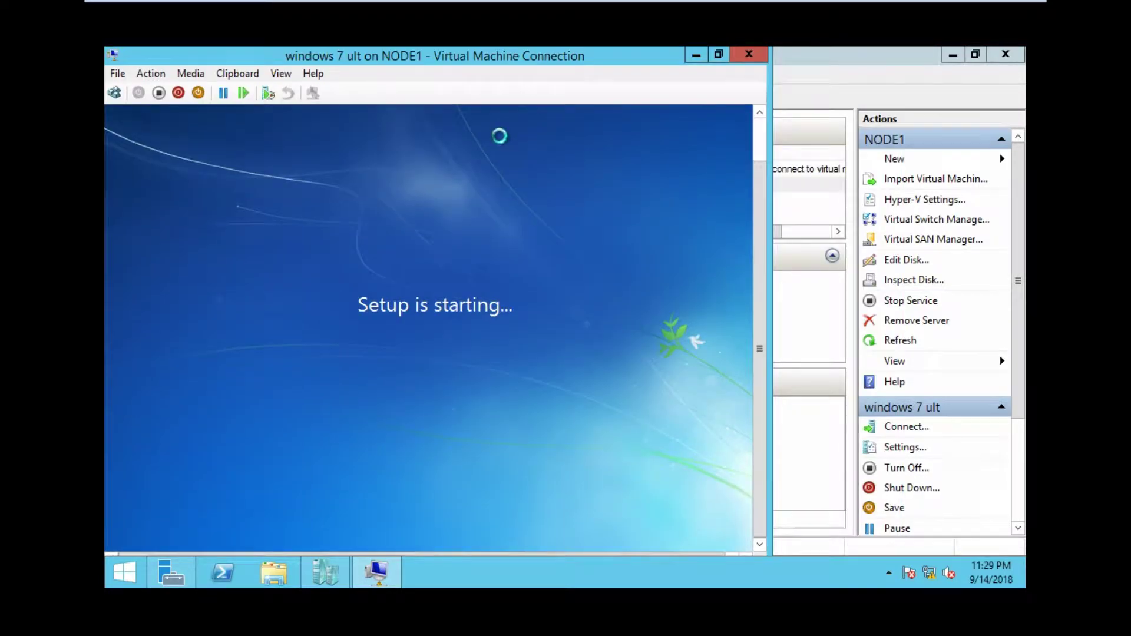
pyautogui.click(718, 54)
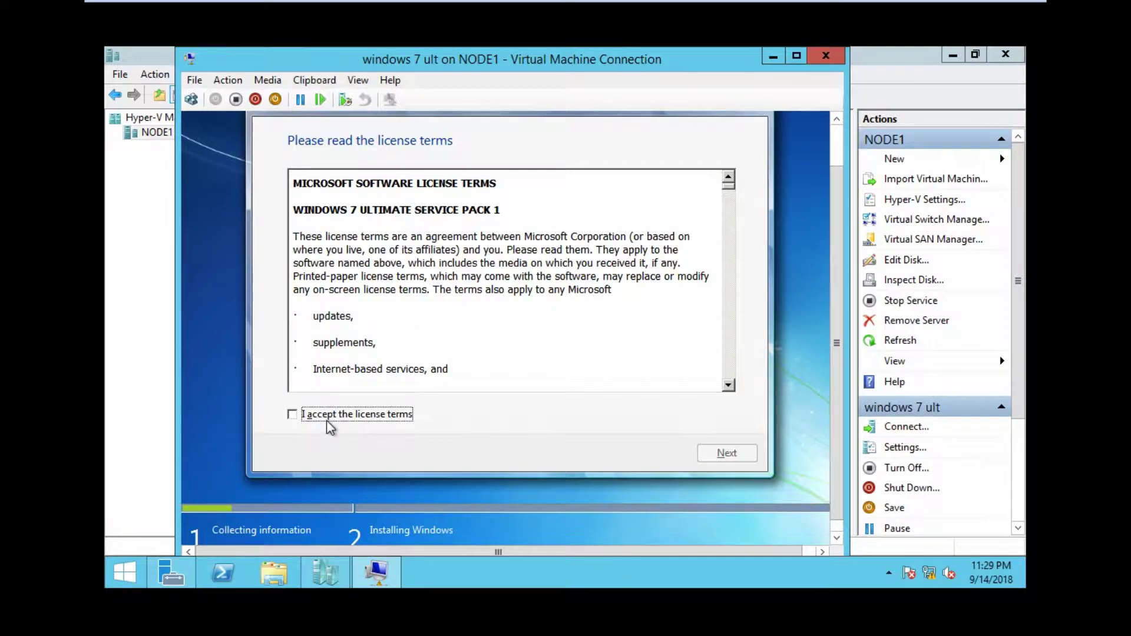
# Step: Accept the Windows 7 license terms and choose the Custom (advanced) installation type
pyautogui.click(294, 416)
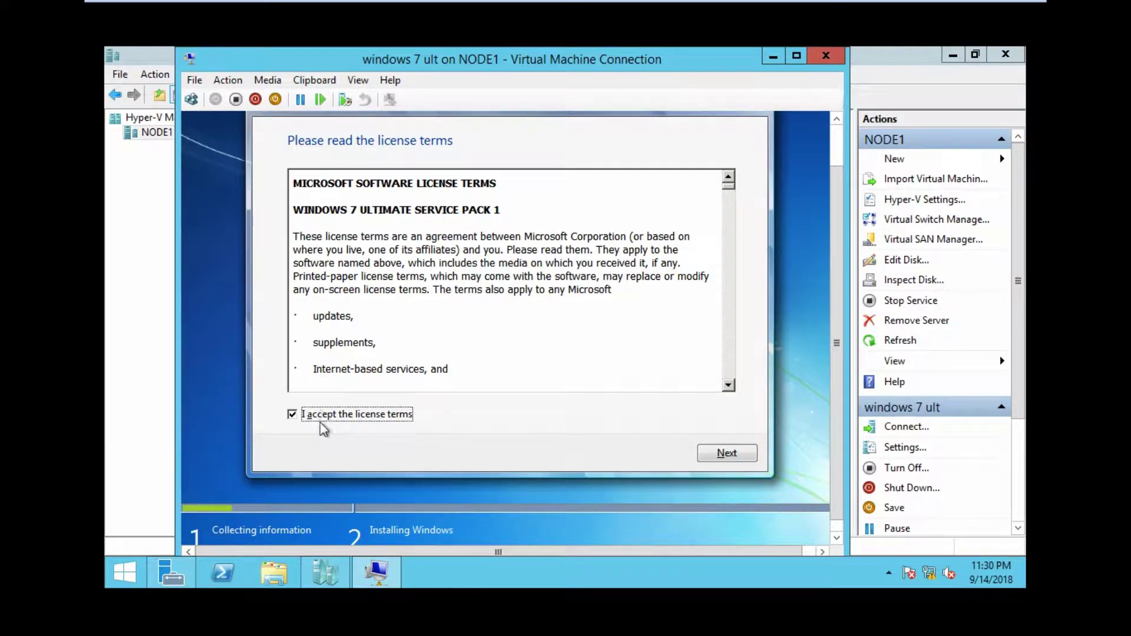
pyautogui.click(745, 453)
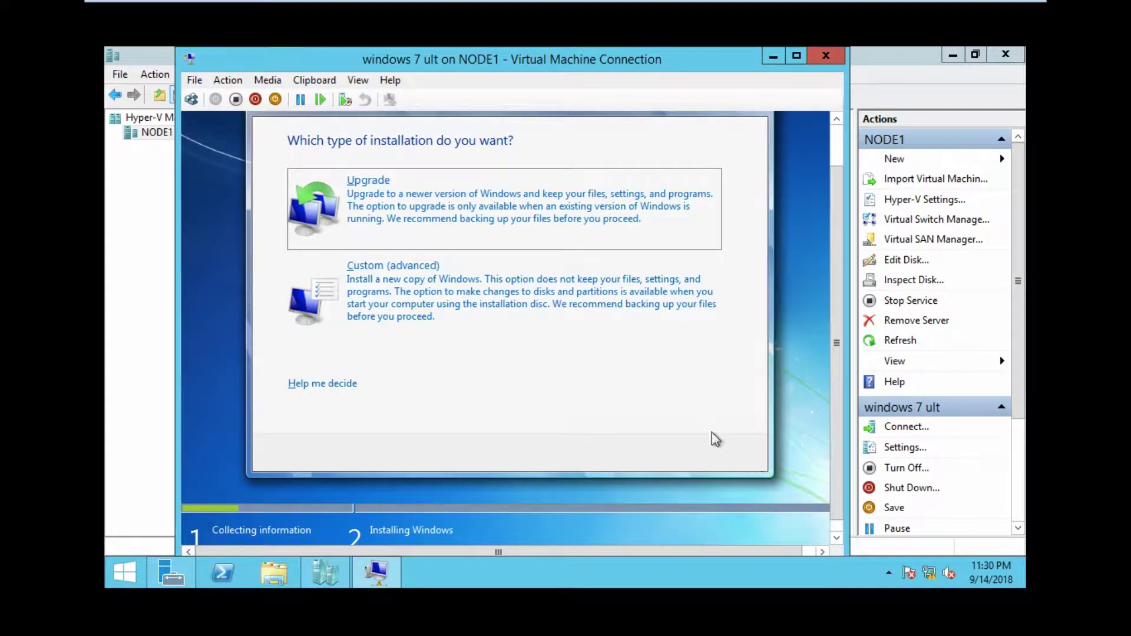
pyautogui.click(416, 284)
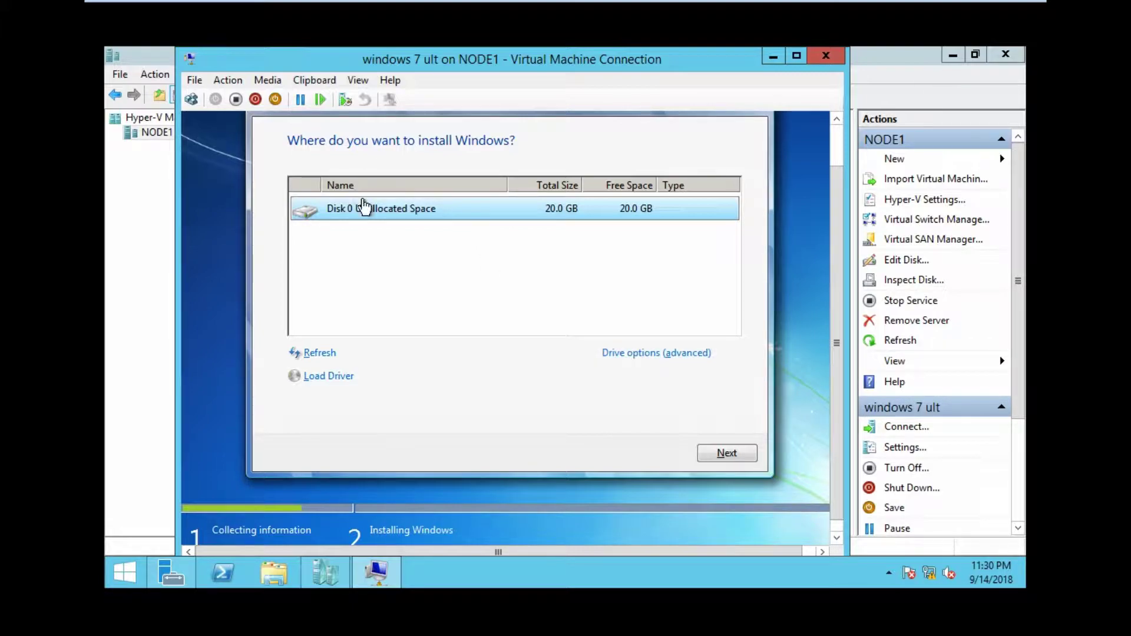
# Step: Create a 20480 MB partition from Disk 0's unallocated space and install Windows on Disk 0 Partition 2
pyautogui.click(643, 356)
pyautogui.click(642, 356)
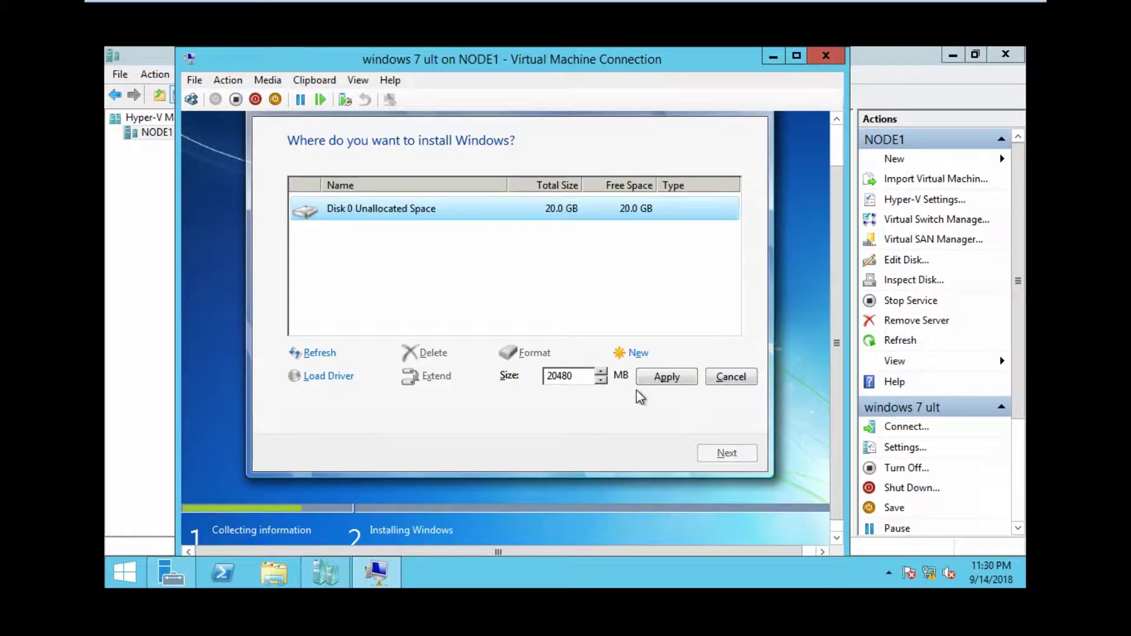
pyautogui.click(665, 378)
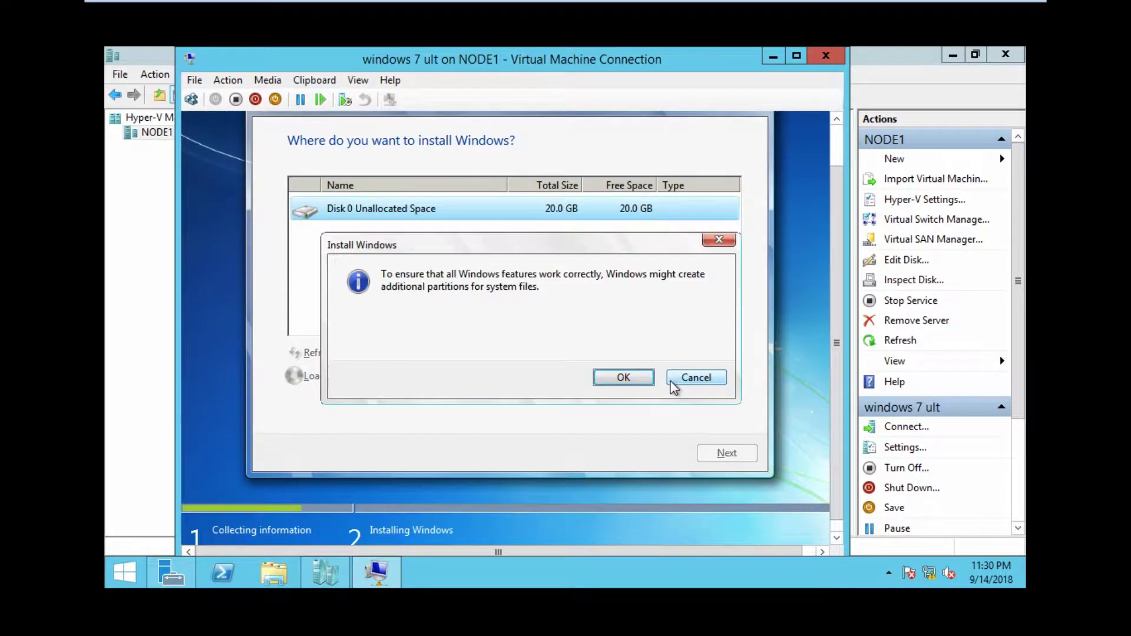
pyautogui.click(623, 378)
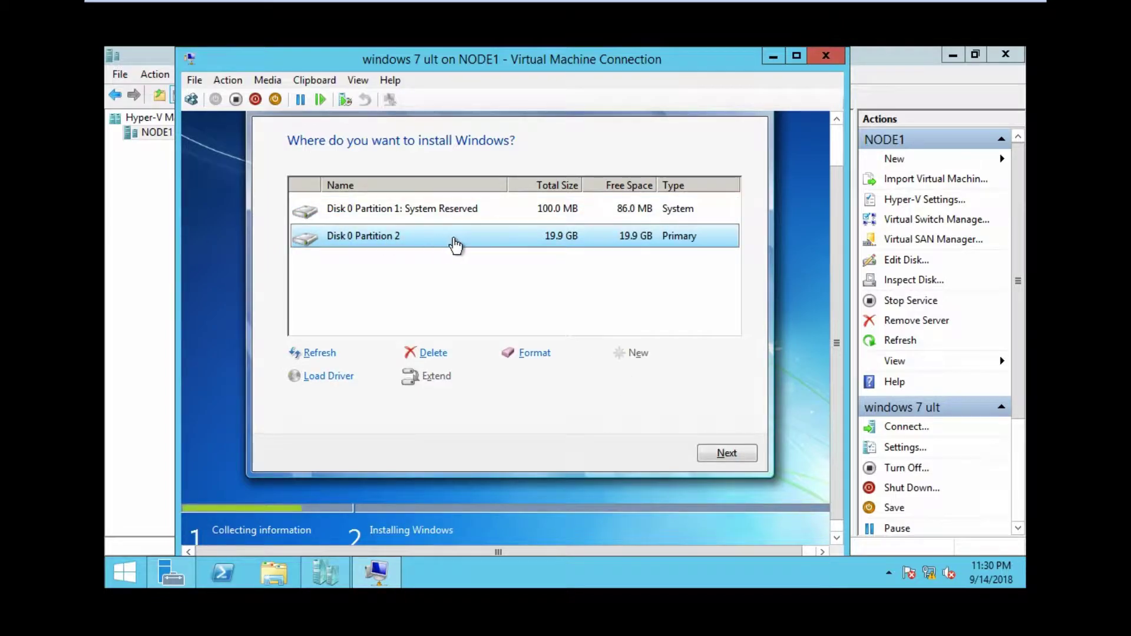
pyautogui.click(731, 455)
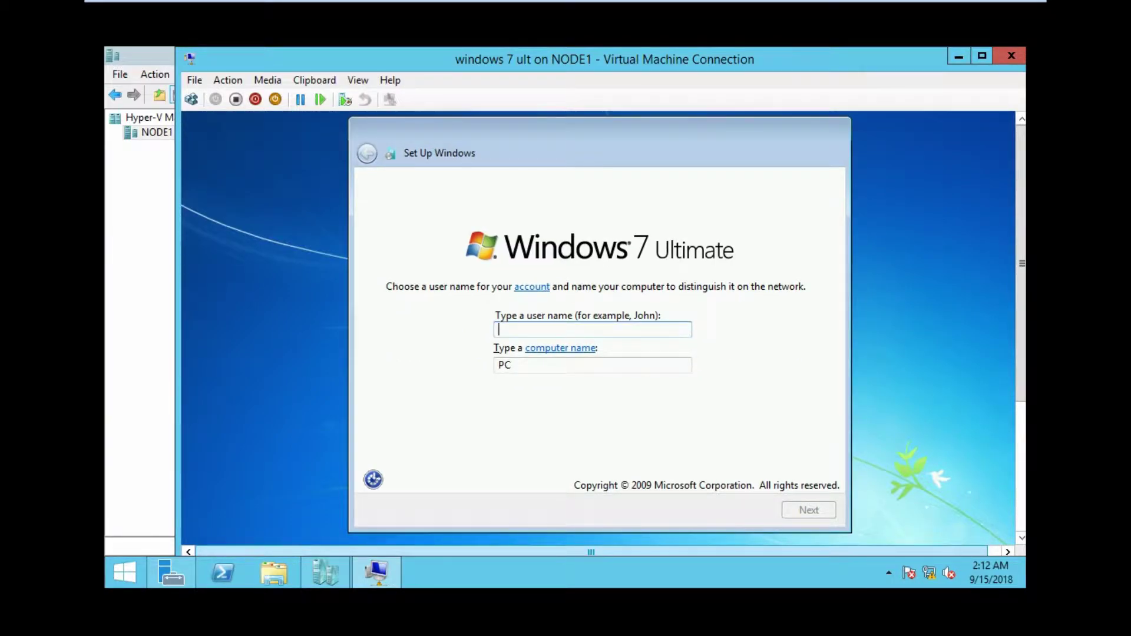
# Step: Enter the account's user name, set the computer name to vm1 and continue to the password setup
pyautogui.write('teja')
pyautogui.press('Tab')
pyautogui.press('Tab')
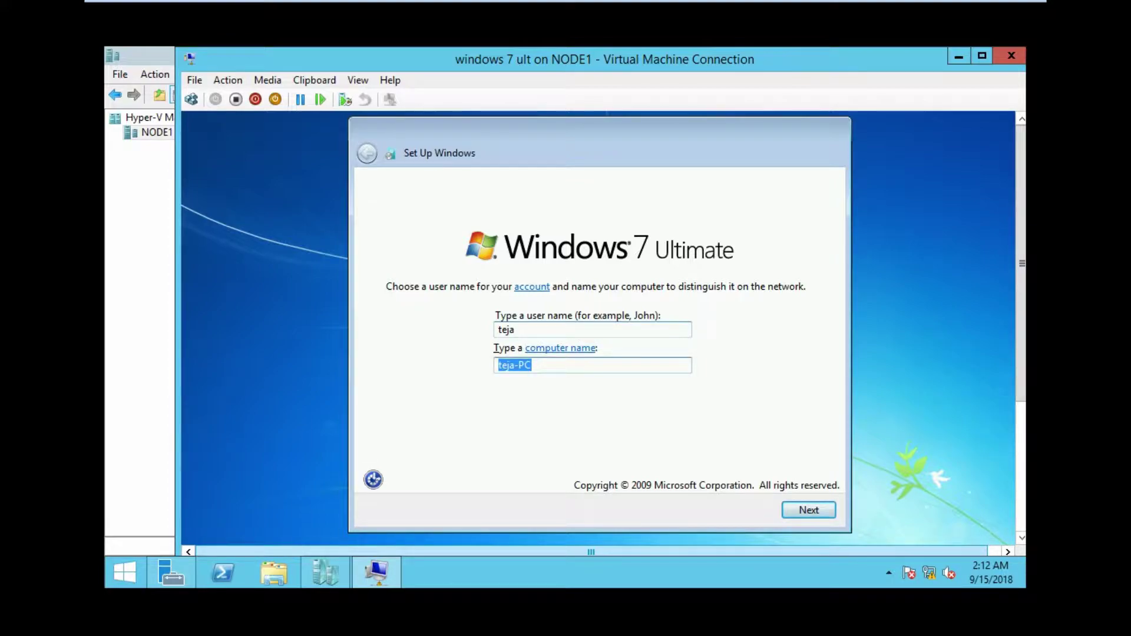
pyautogui.write('vm1')
pyautogui.press('Tab')
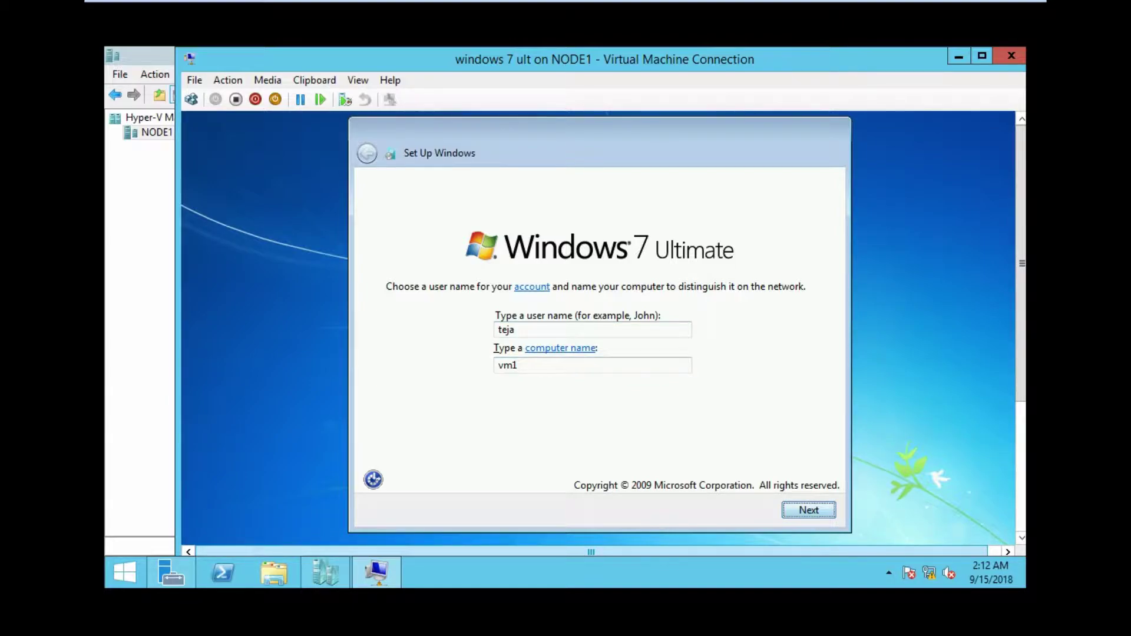
pyautogui.press('Return')
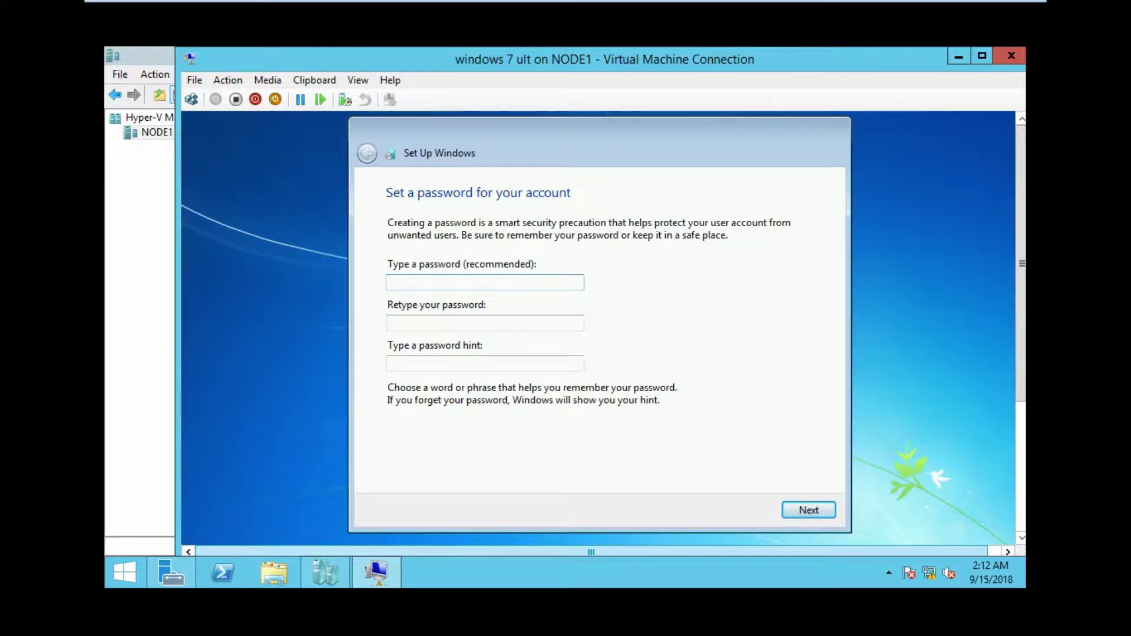
# Step: Leave the account password blank, turn off automatic Windows activation and skip the product key
pyautogui.press('Return')
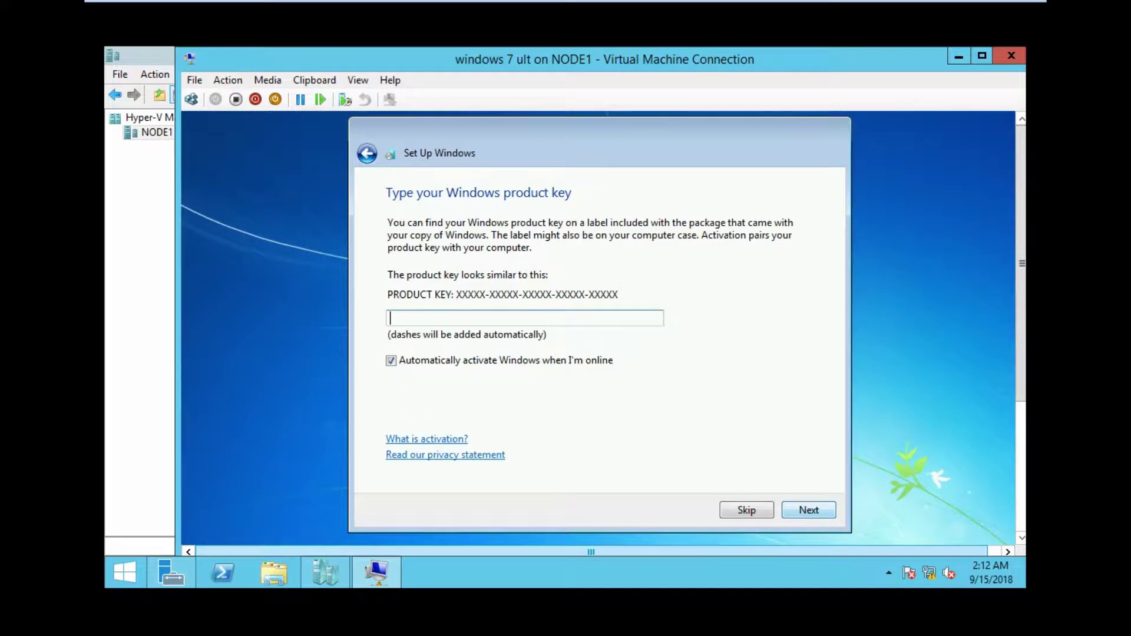
pyautogui.press('Tab')
pyautogui.press('space')
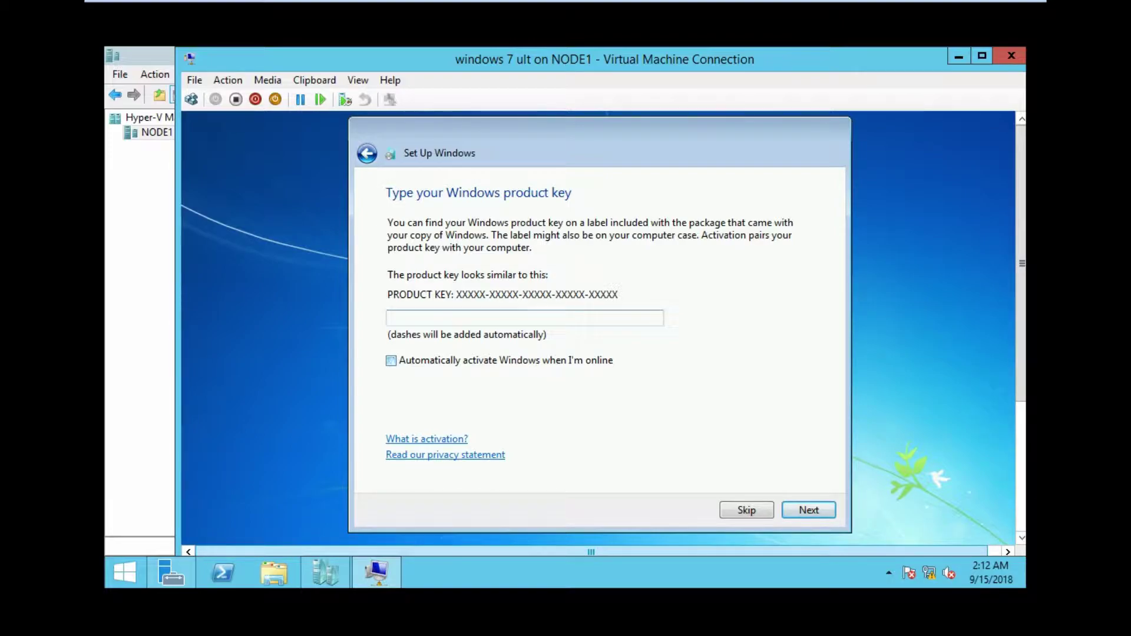
pyautogui.hotkey('alt', 's')
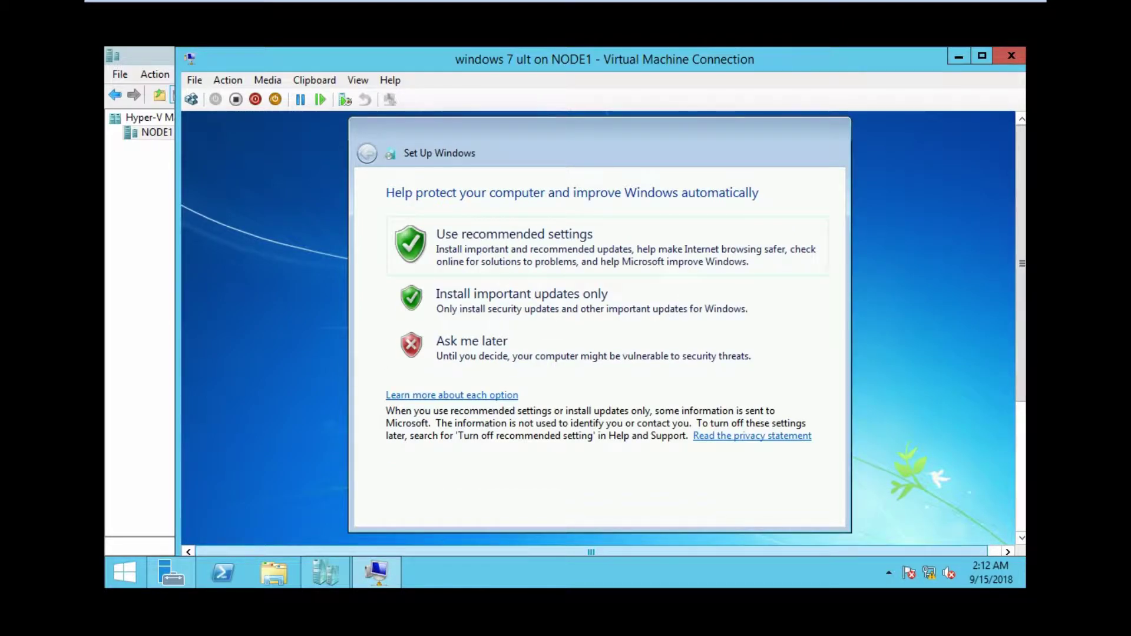
# Step: Choose Ask me later for update protection and set the time zone to (UTC+05:30) Chennai, Kolkata, Mumbai, New Delhi
pyautogui.click(606, 347)
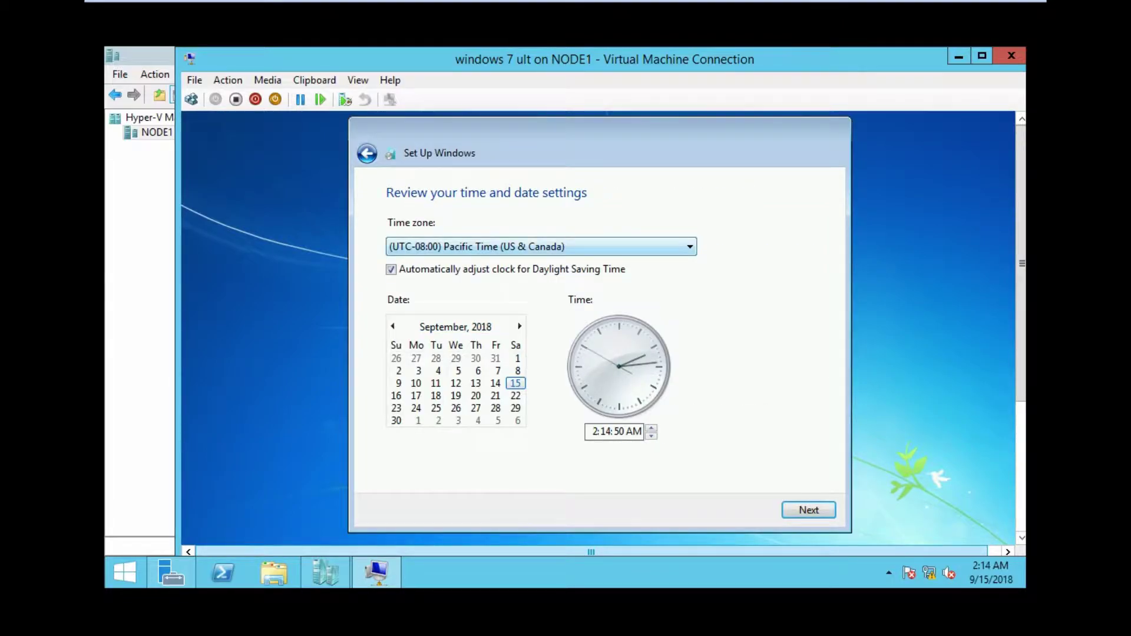
pyautogui.hotkey('alt', 'Down')
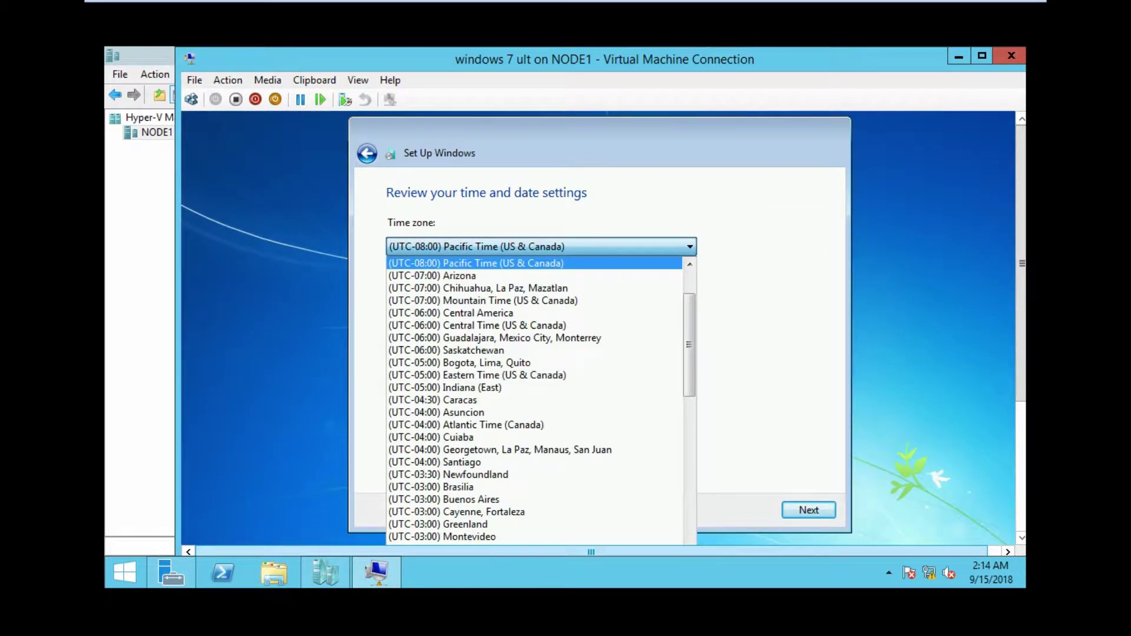
pyautogui.scroll(-11, 530, 365)
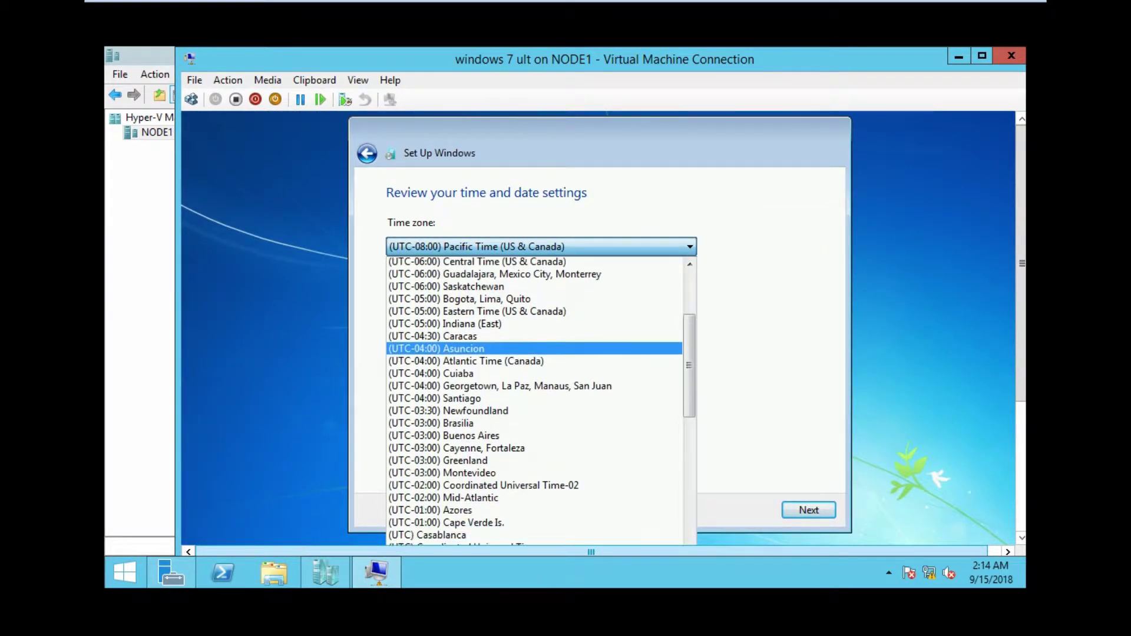
pyautogui.scroll(-5, 432, 469)
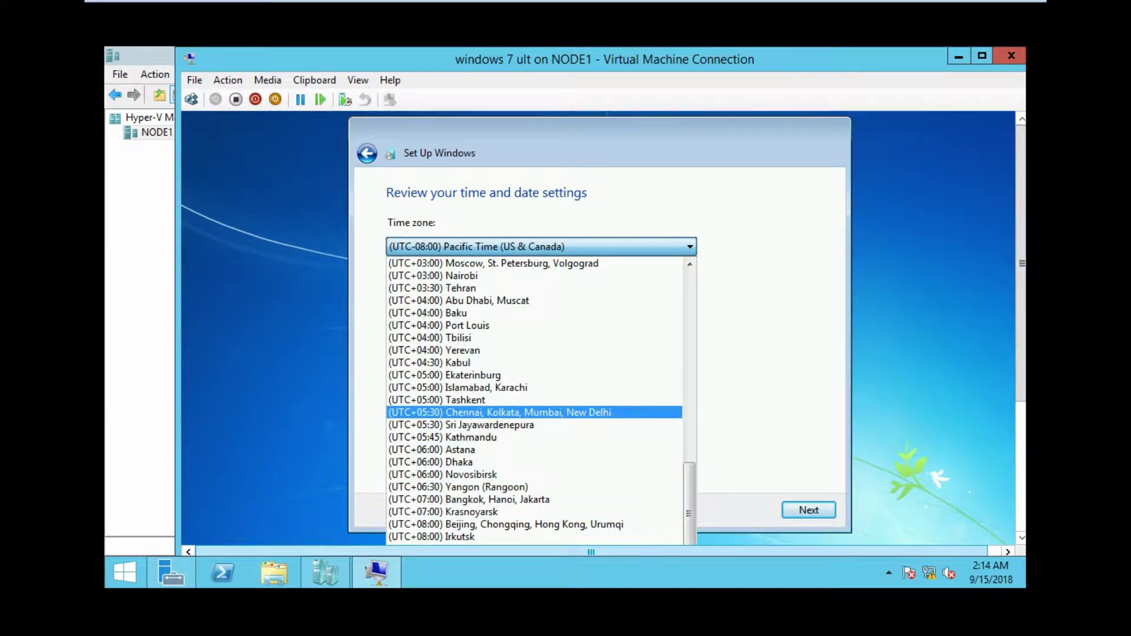
pyautogui.click(433, 412)
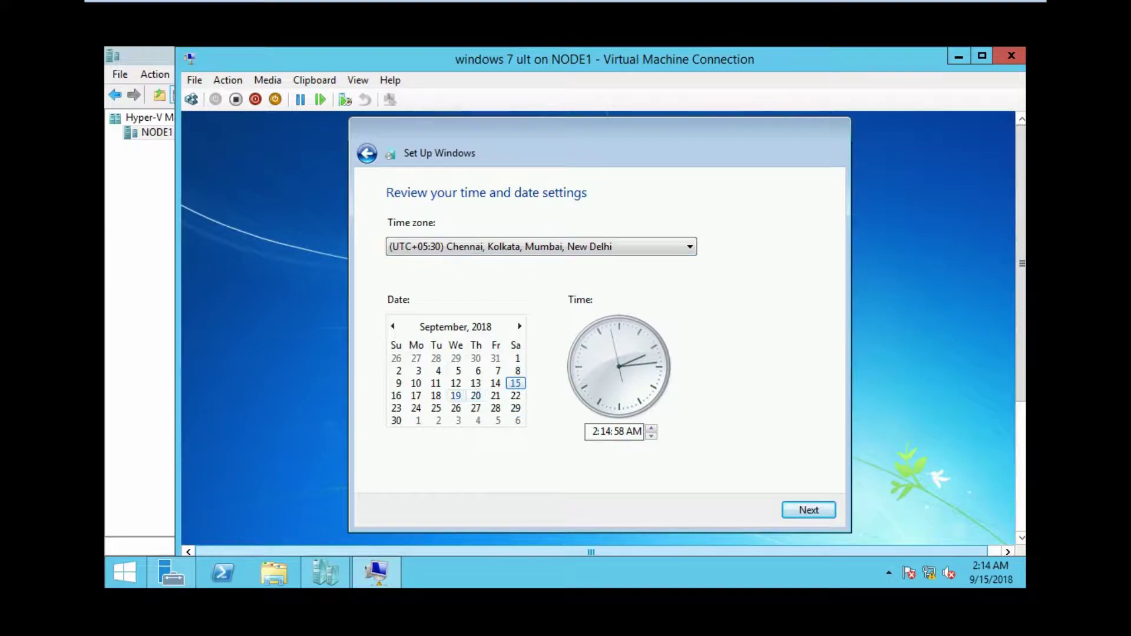
pyautogui.press('Return')
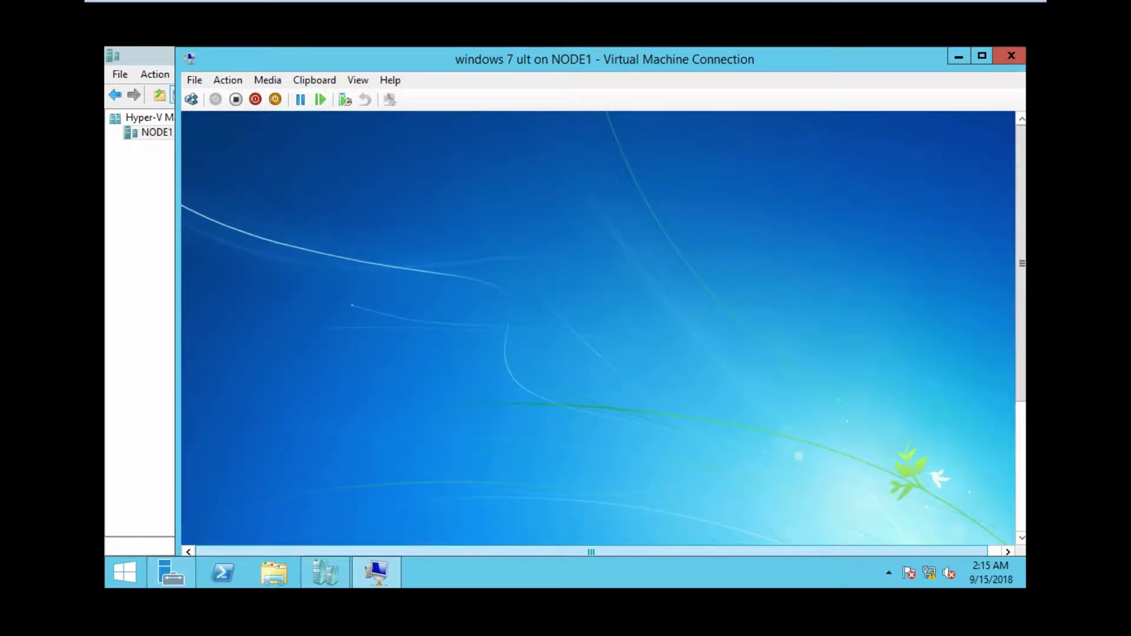
# Step: View the drives in the virtual machine's Computer window and close it again
pyautogui.click(981, 55)
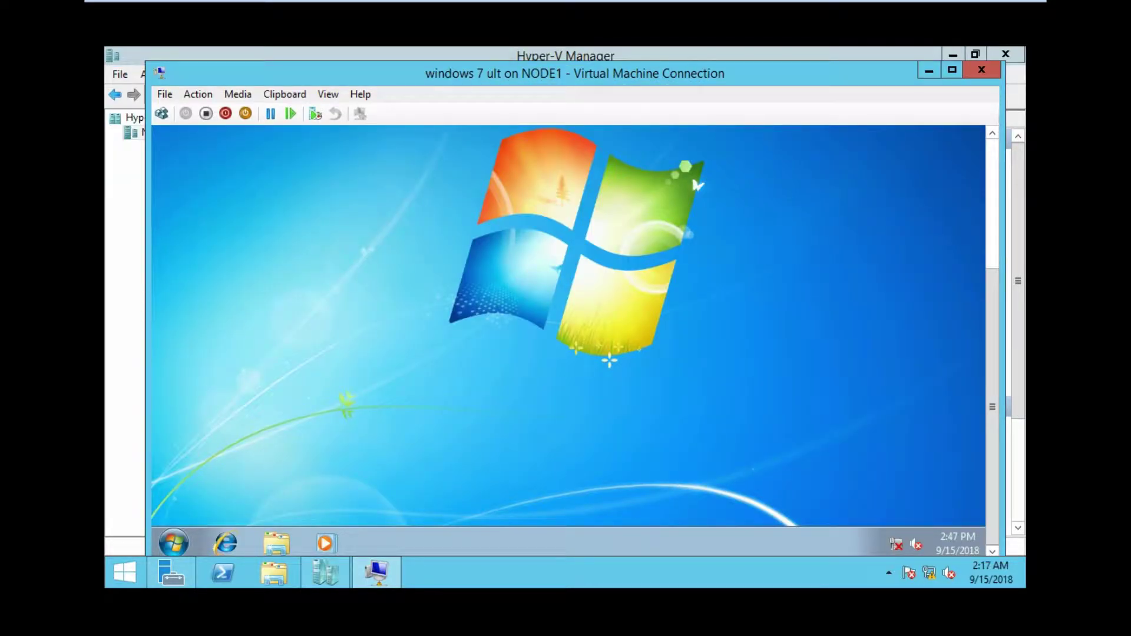
pyautogui.click(276, 542)
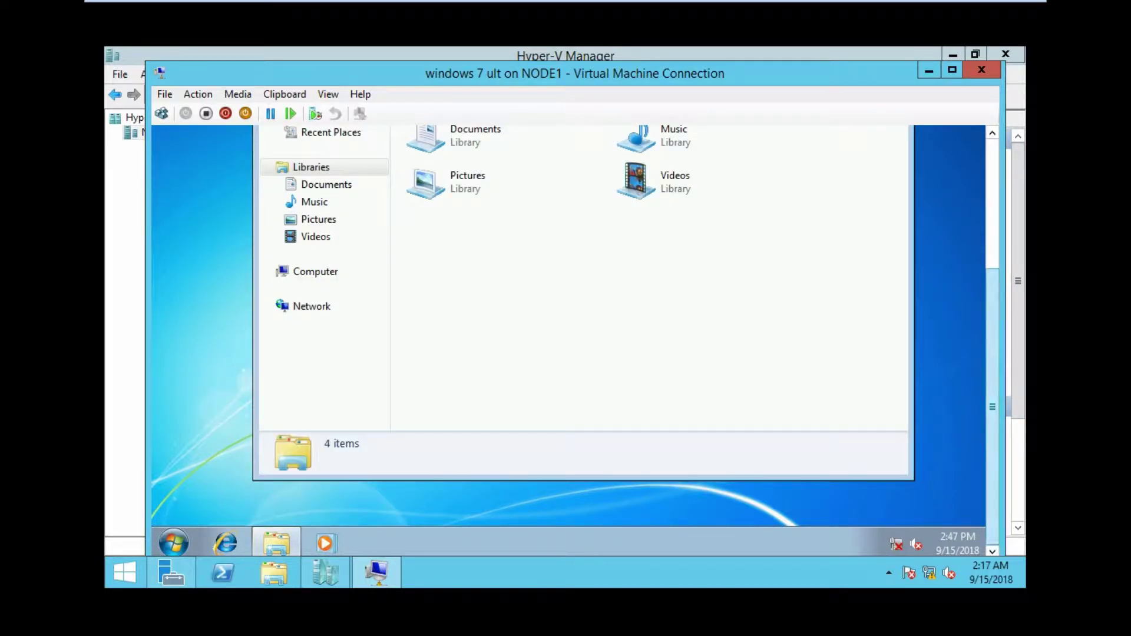
pyautogui.moveTo(993, 407); pyautogui.dragTo(992, 358)
pyautogui.click(316, 348)
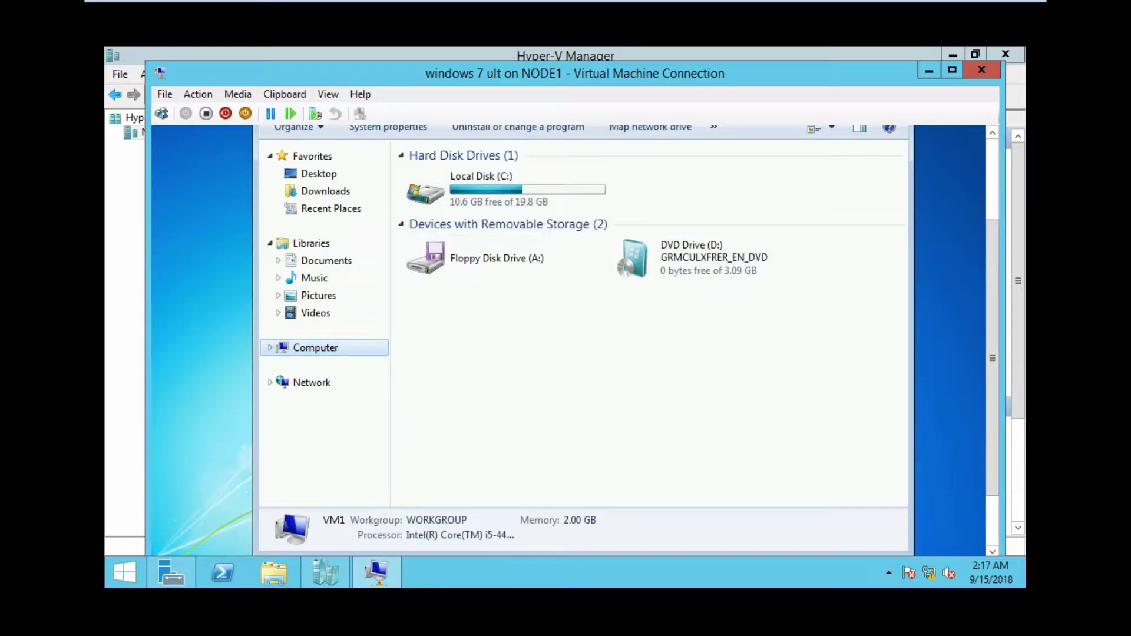
pyautogui.moveTo(992, 357); pyautogui.dragTo(992, 292)
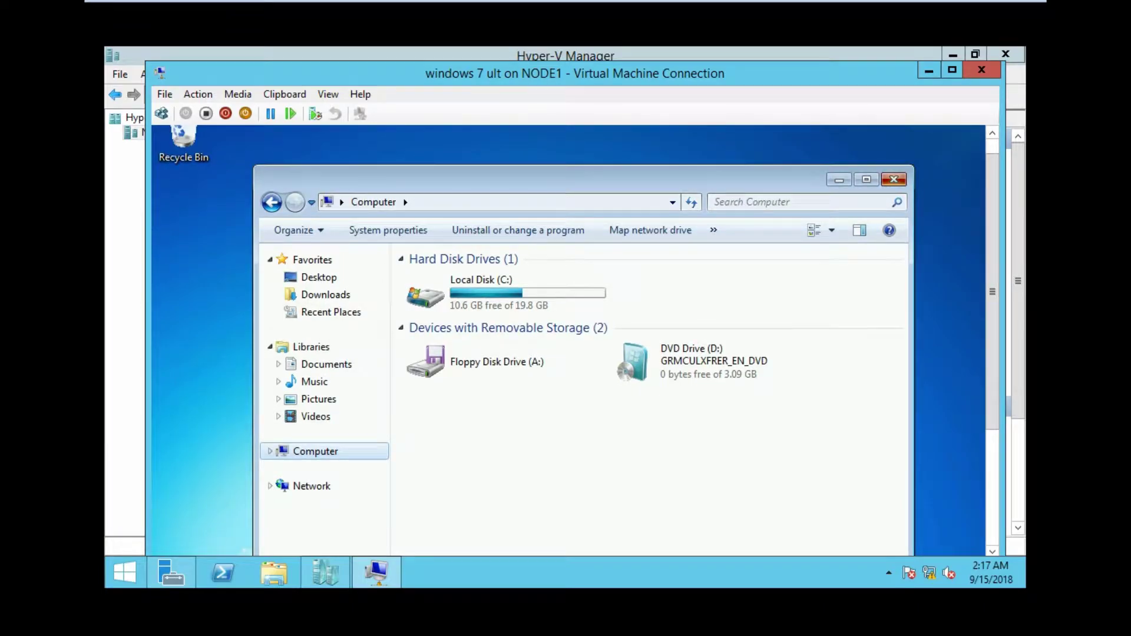
pyautogui.click(893, 177)
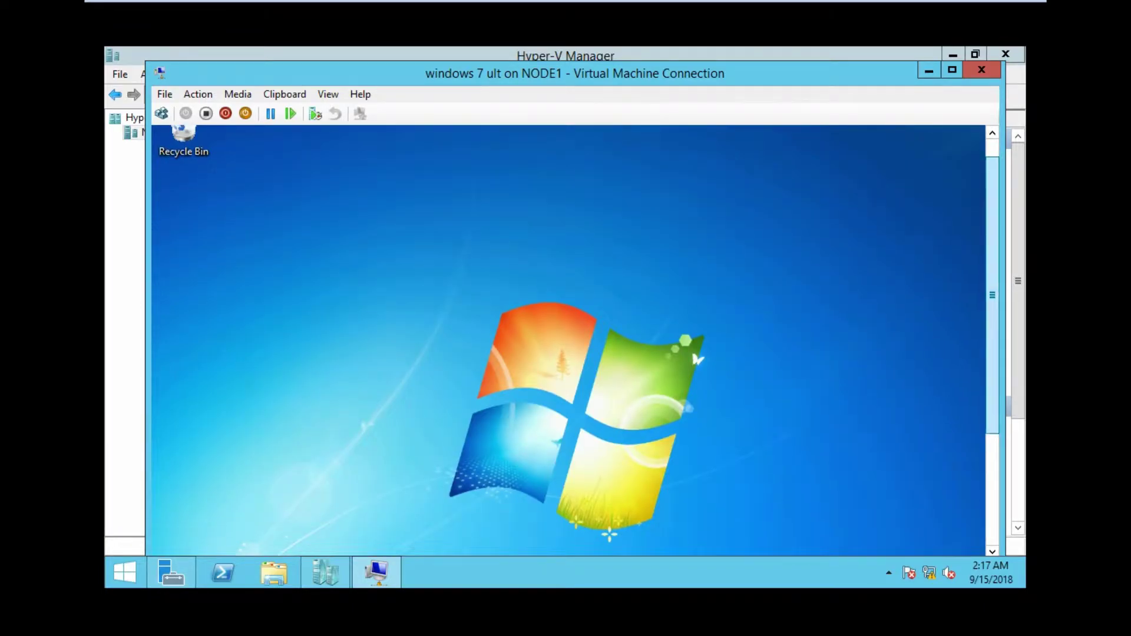
pyautogui.moveTo(992, 291); pyautogui.dragTo(993, 406)
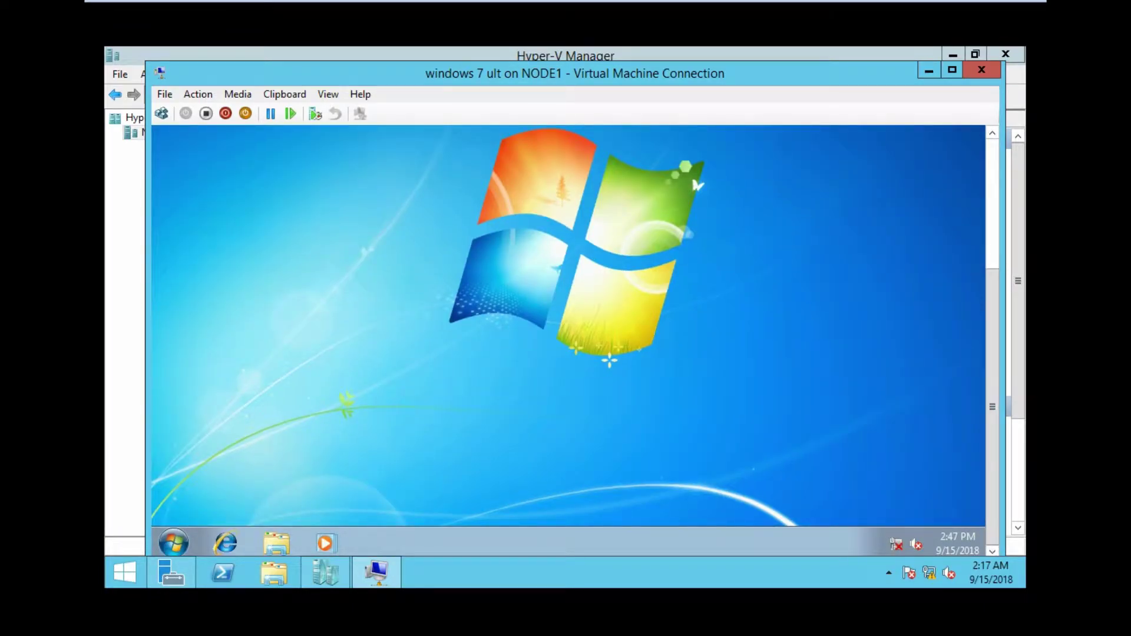
pyautogui.click(929, 71)
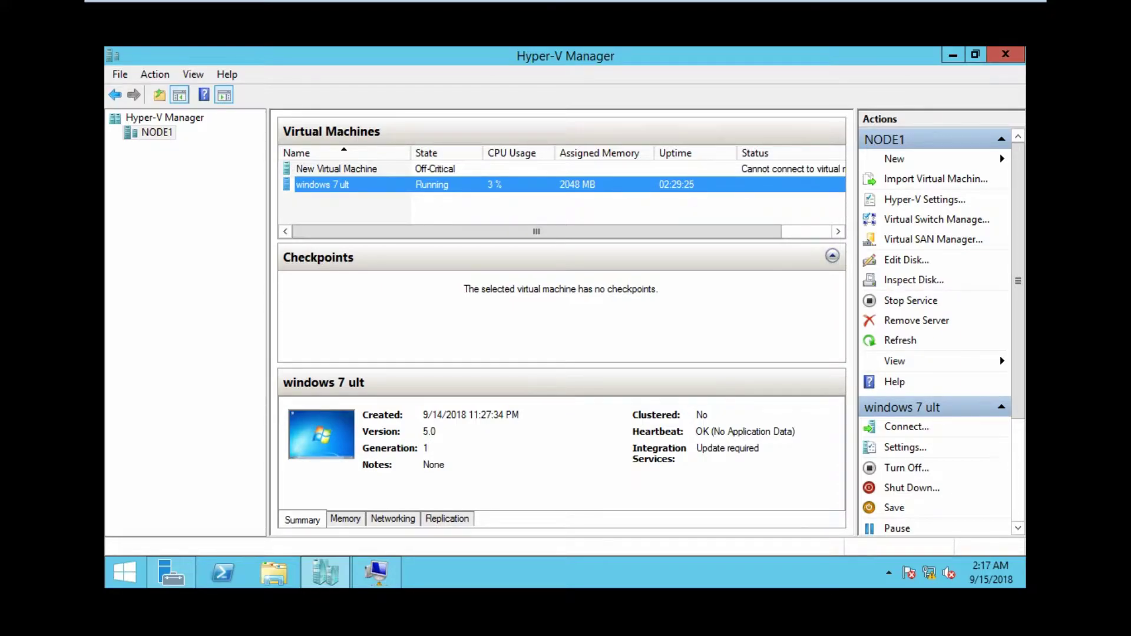
pyautogui.click(376, 571)
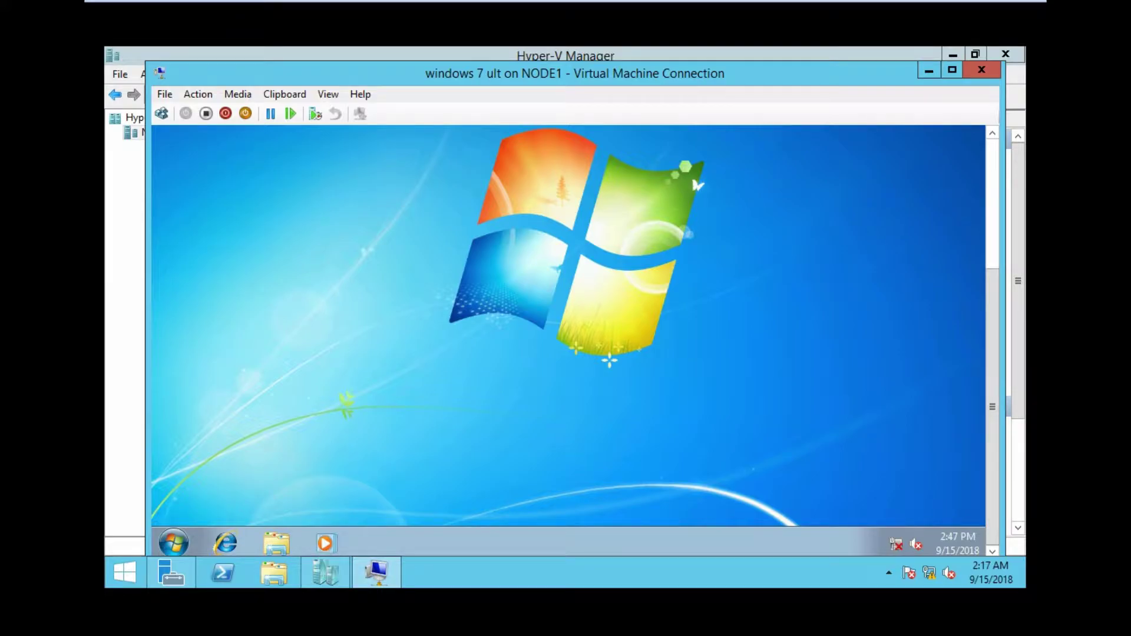
pyautogui.click(951, 69)
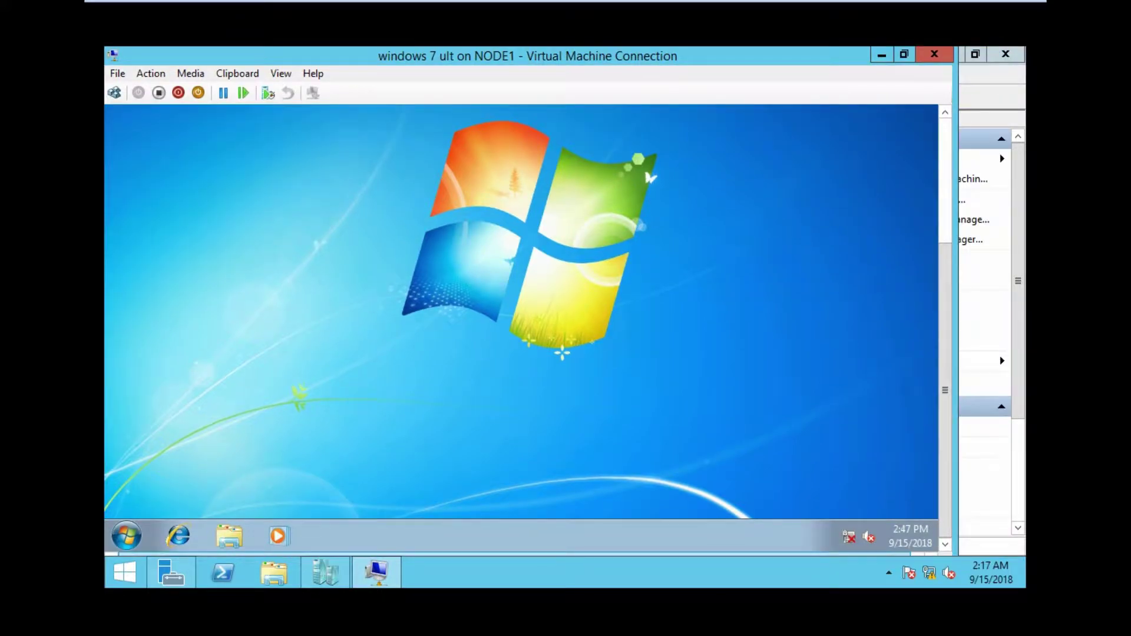
pyautogui.click(882, 55)
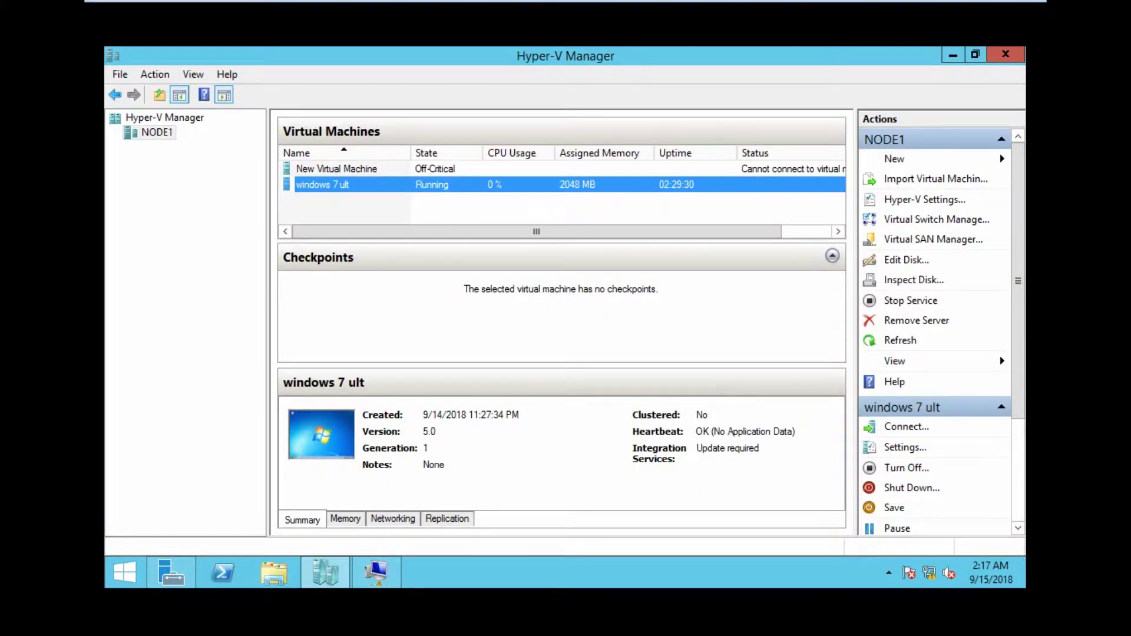
pyautogui.click(376, 571)
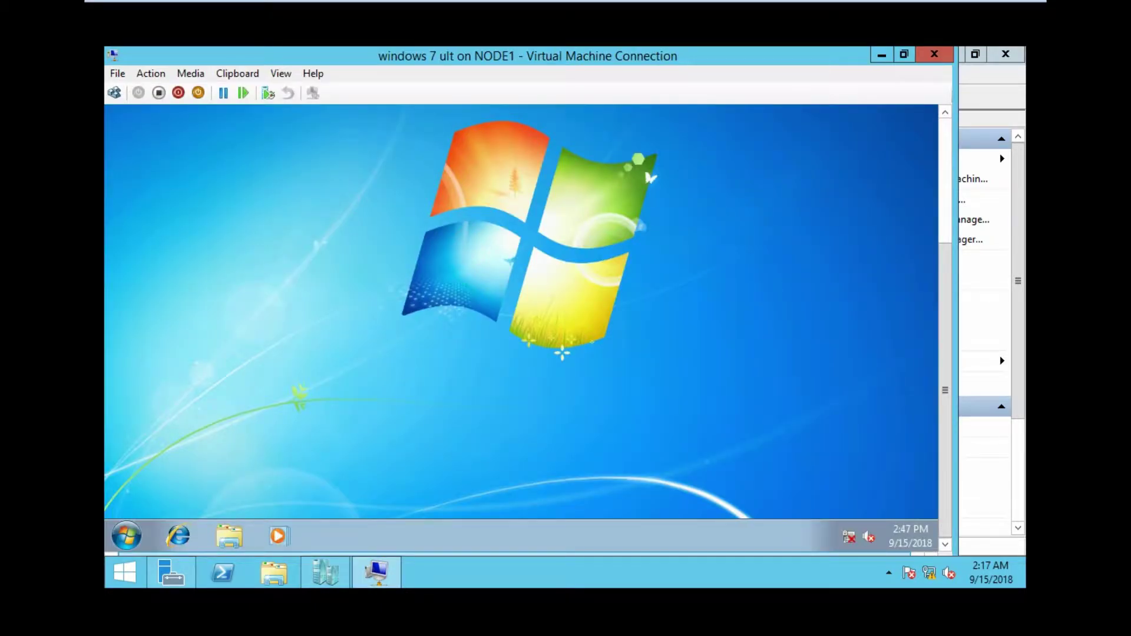
pyautogui.click(904, 54)
# Step: Open Network Connections in the virtual machine by running ncpa.cpl
pyautogui.moveTo(992, 398); pyautogui.dragTo(992, 408)
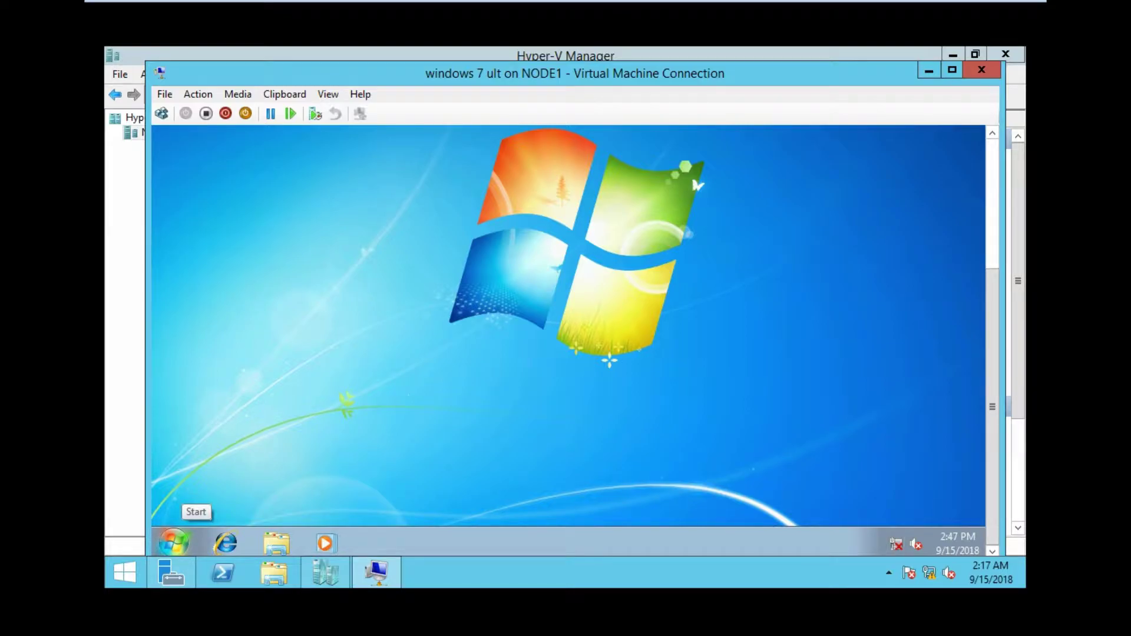
pyautogui.click(174, 542)
pyautogui.press('super+r')
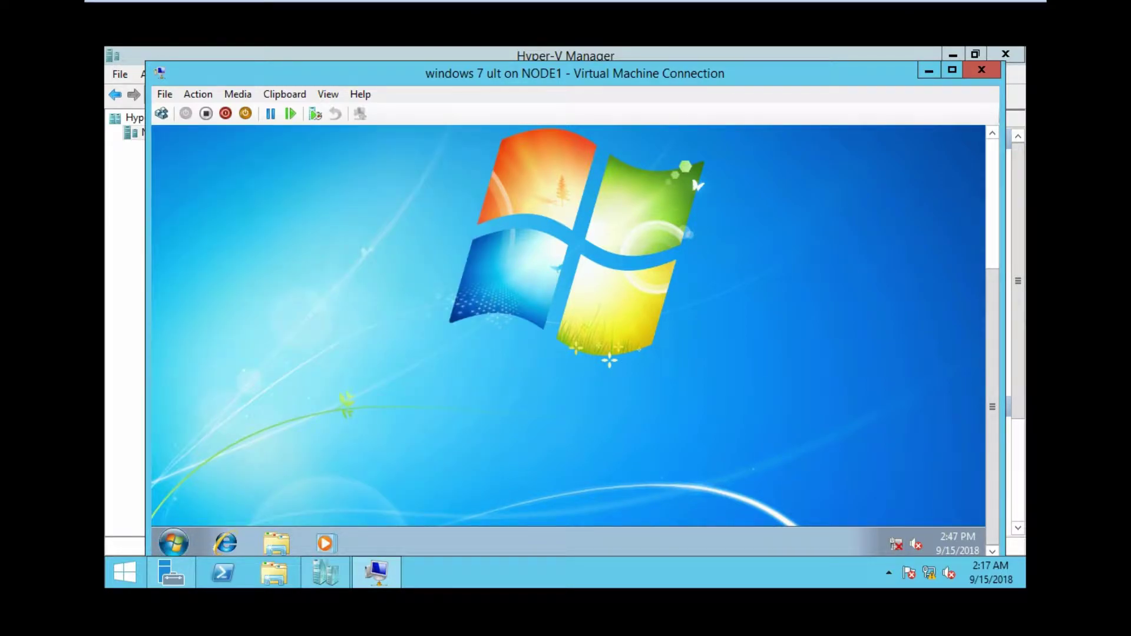
pyautogui.write('ncpa.cpl')
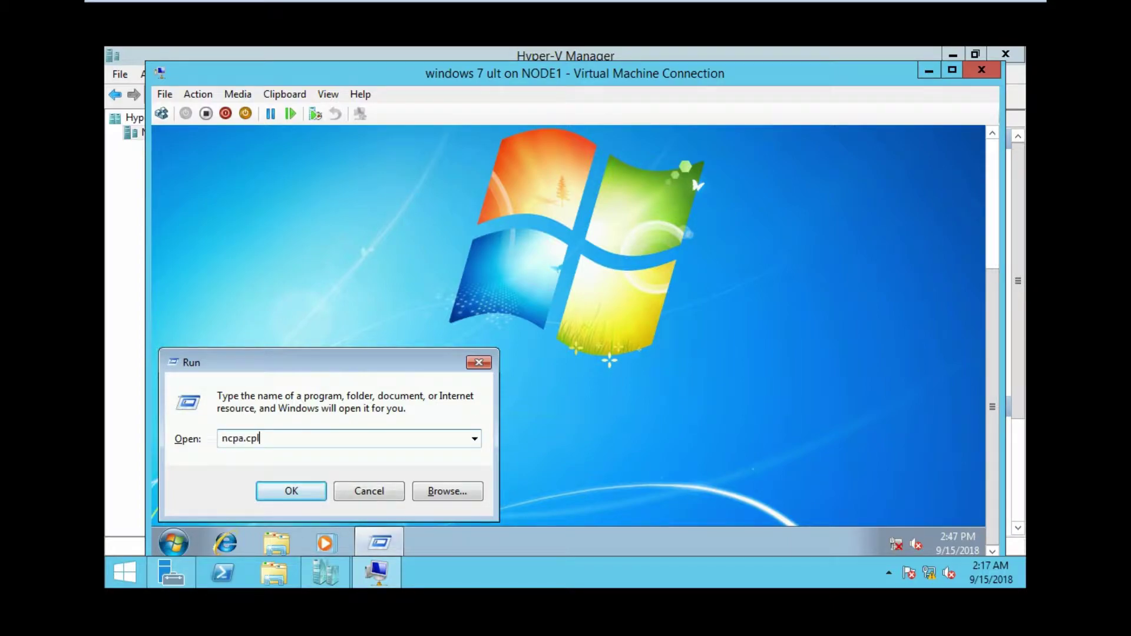
pyautogui.press('Return')
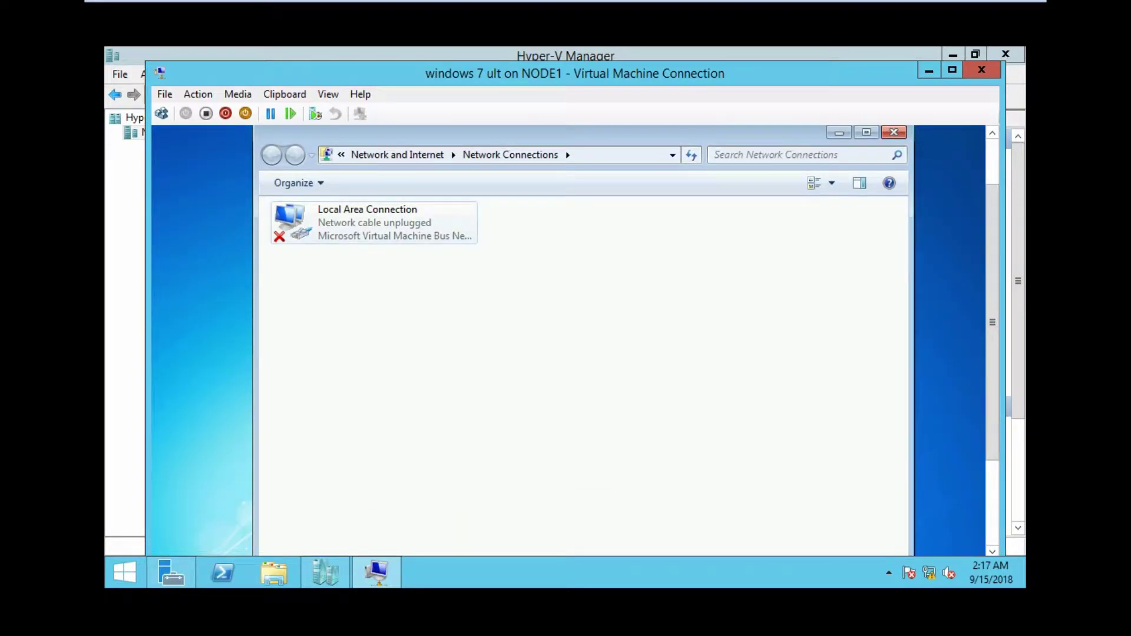
# Step: Inspect the Local Area Connection's properties, including Internet Protocol Version 4 (TCP/IPv4), and close Network Connections
pyautogui.doubleClick(374, 222)
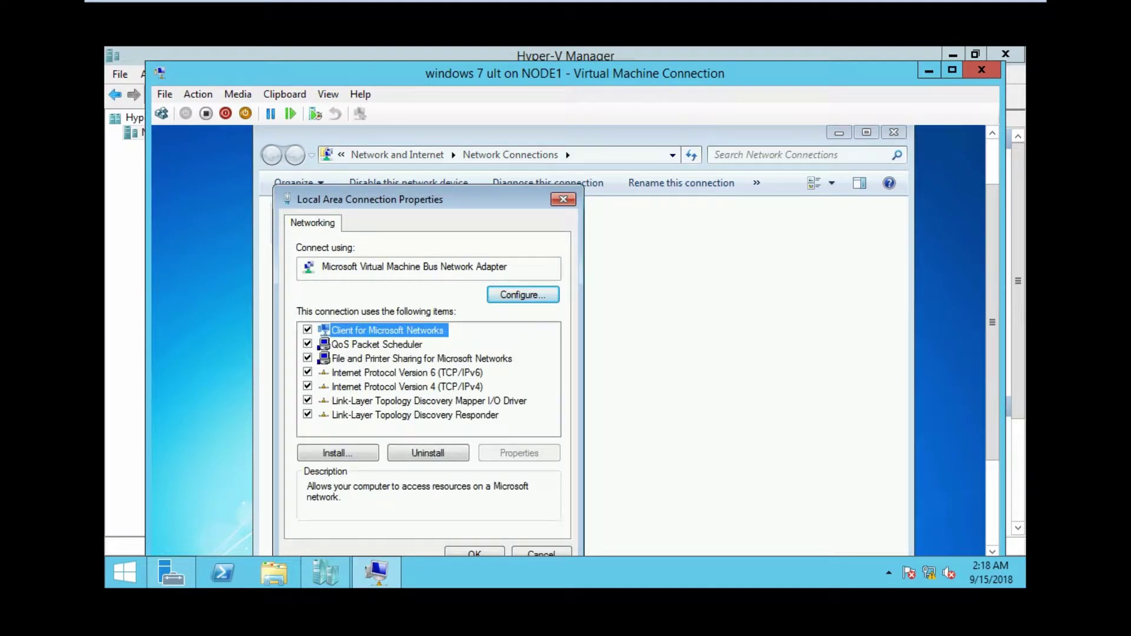
pyautogui.click(428, 401)
pyautogui.click(407, 387)
pyautogui.click(563, 200)
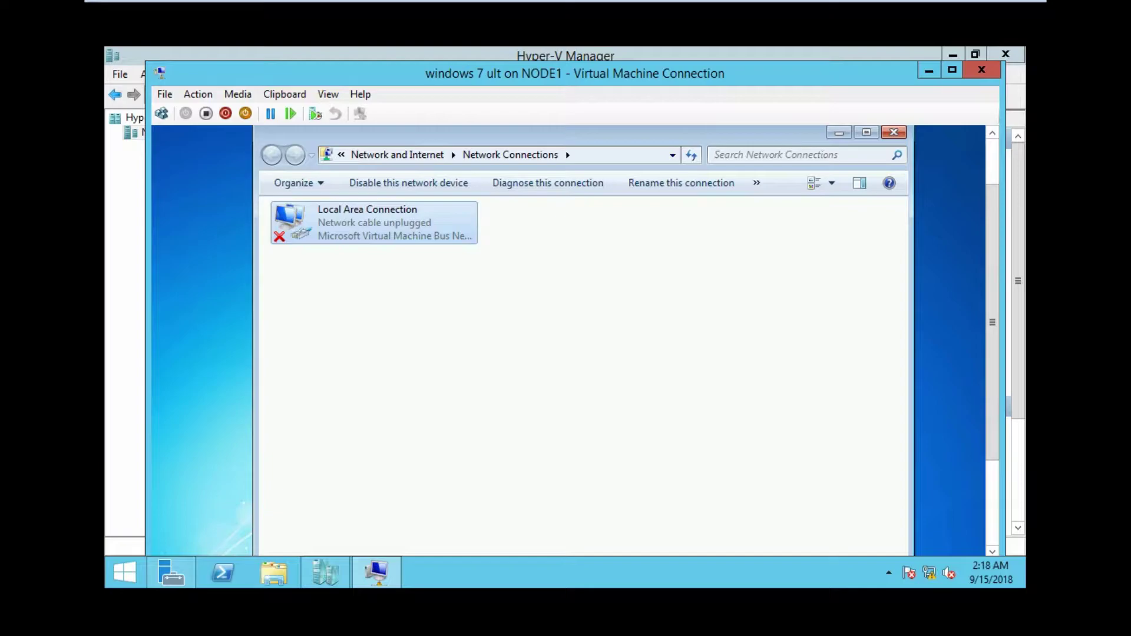
pyautogui.click(893, 131)
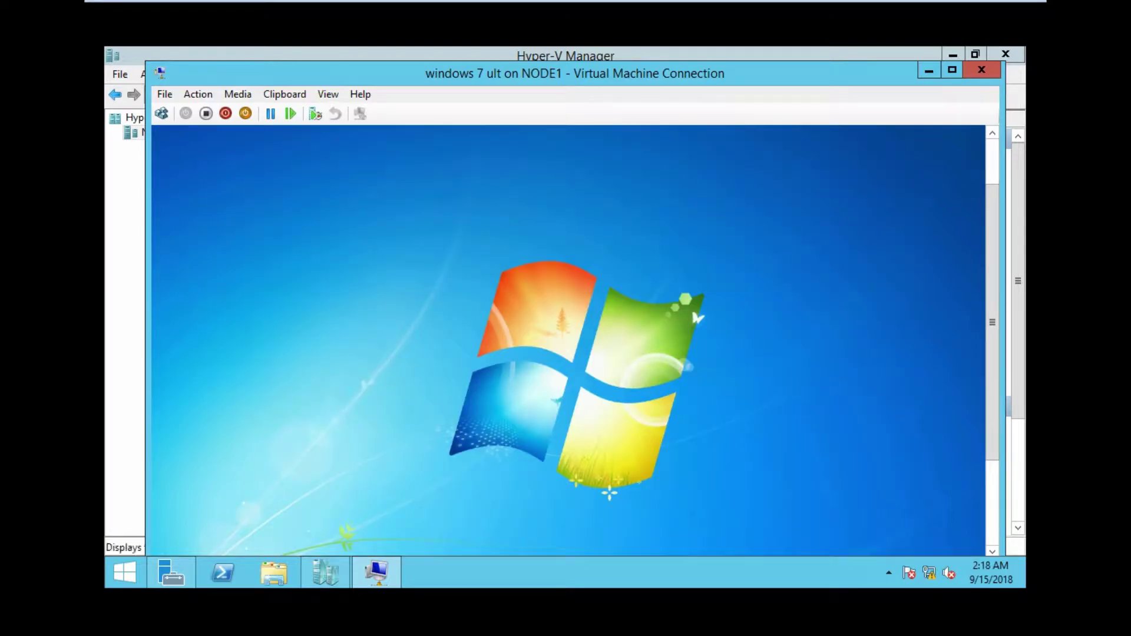
pyautogui.moveTo(992, 322); pyautogui.dragTo(992, 407)
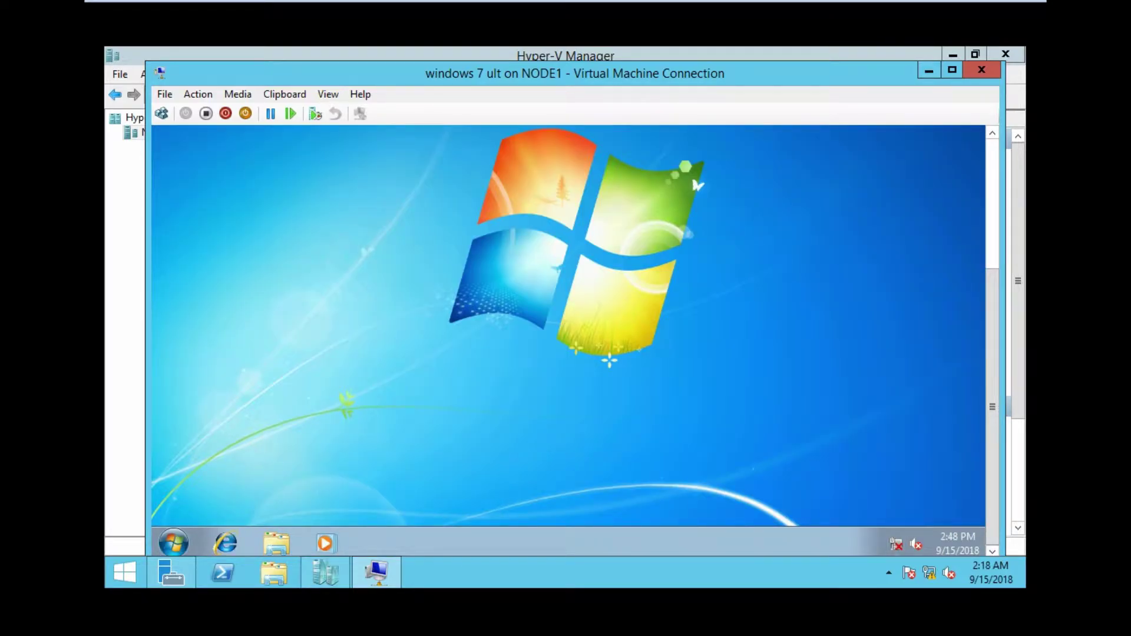
# Step: Return to Hyper-V Manager and open the new virtual network switch options in Virtual Switch Manager for NODE1
pyautogui.click(929, 71)
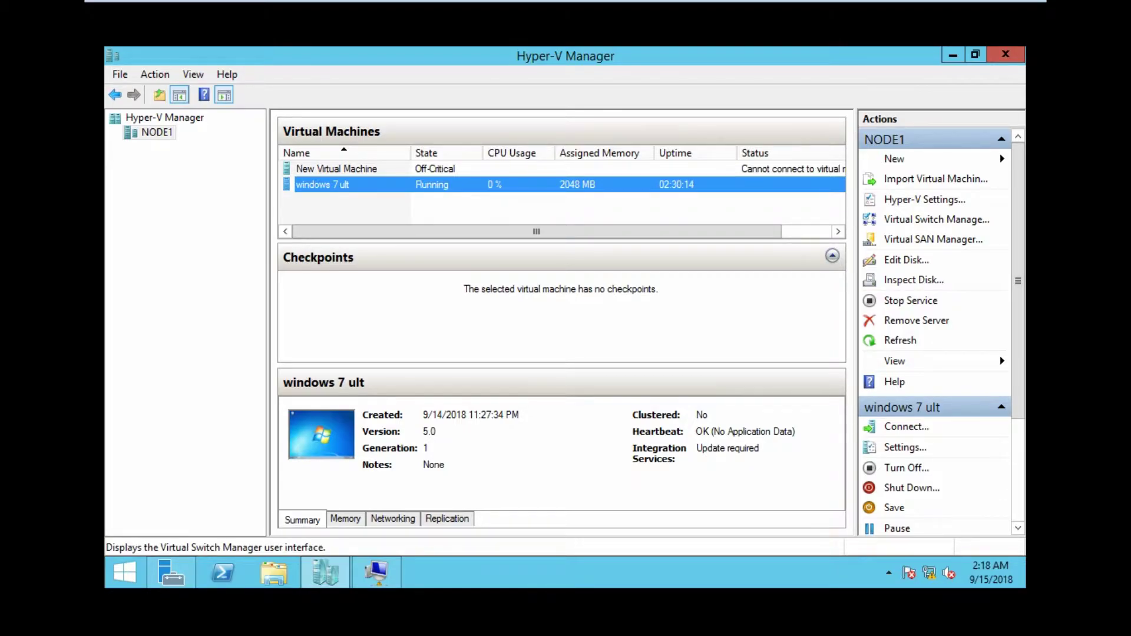
pyautogui.click(937, 219)
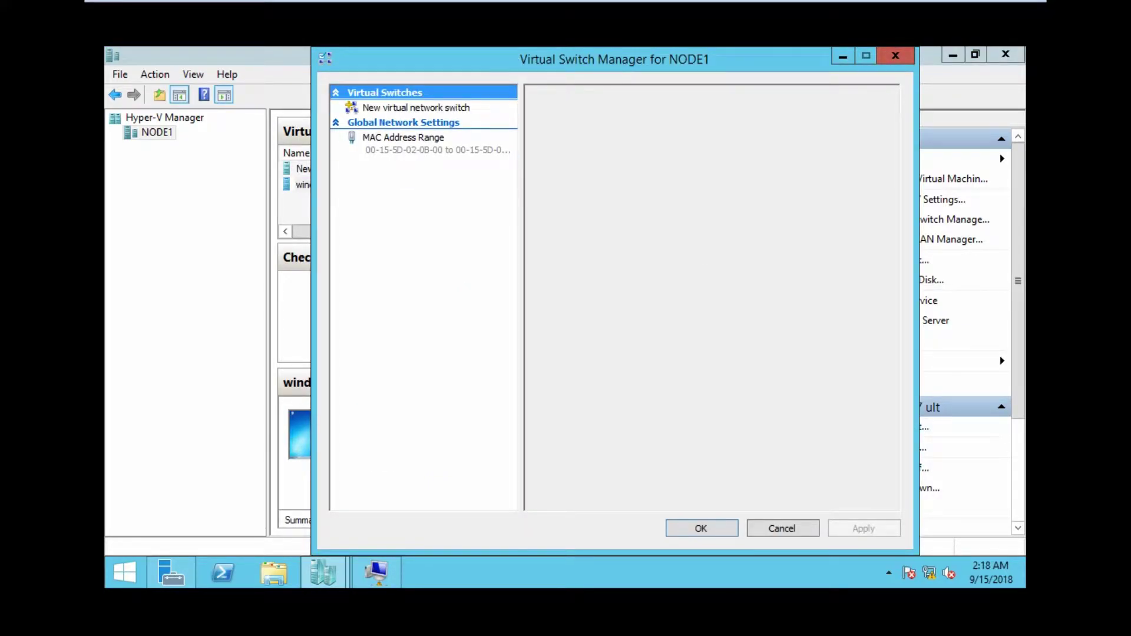
pyautogui.click(416, 108)
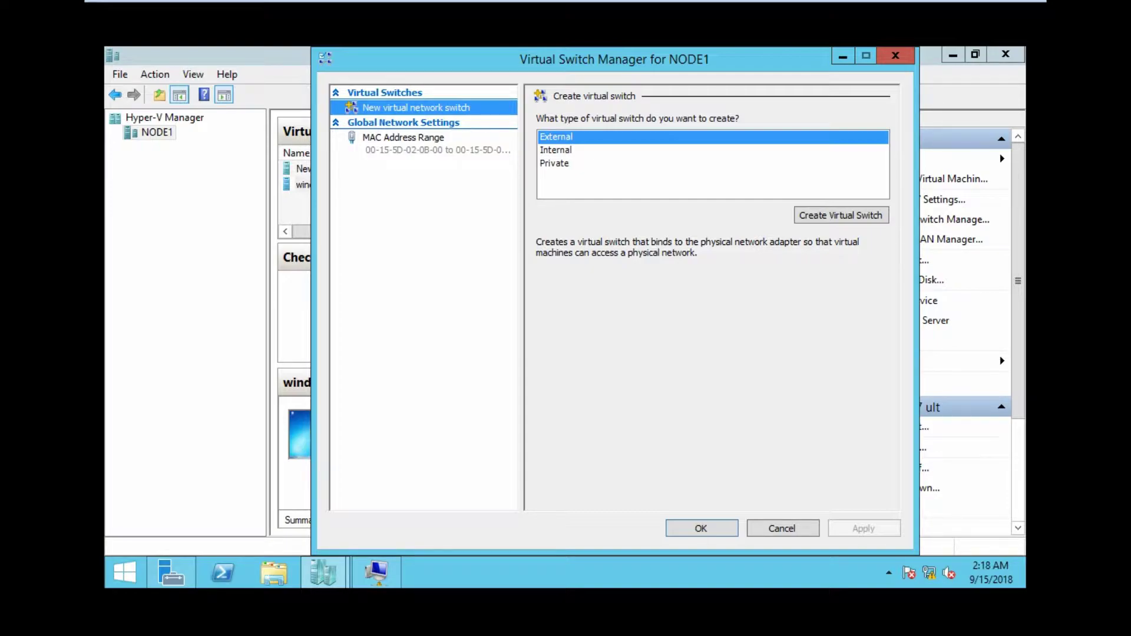
# Step: Review the Internal and Private virtual switch types alongside NODE1's virtual machine list
pyautogui.moveTo(756, 1)
pyautogui.click(556, 150)
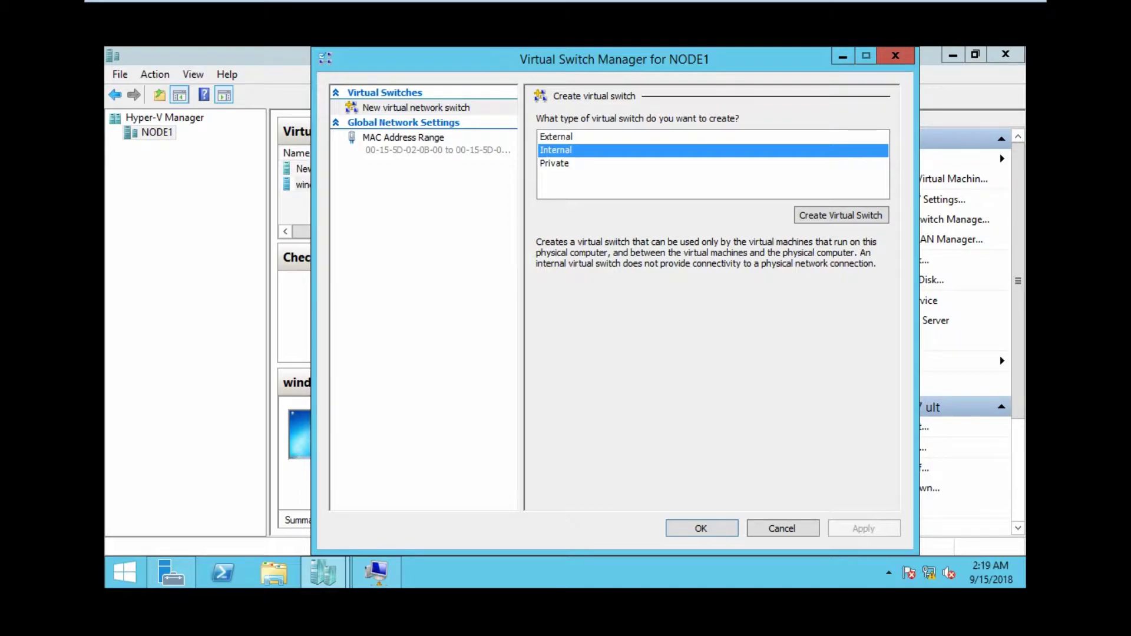
pyautogui.moveTo(733, 66); pyautogui.dragTo(711, 307)
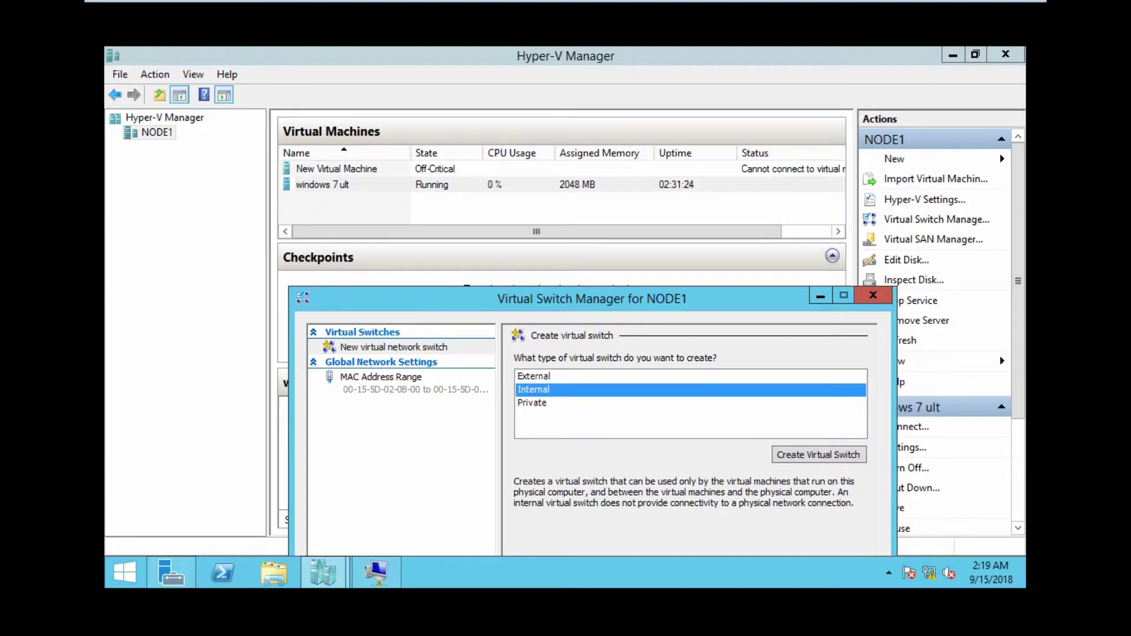
pyautogui.moveTo(566, 1)
pyautogui.moveTo(708, 299); pyautogui.dragTo(695, 204)
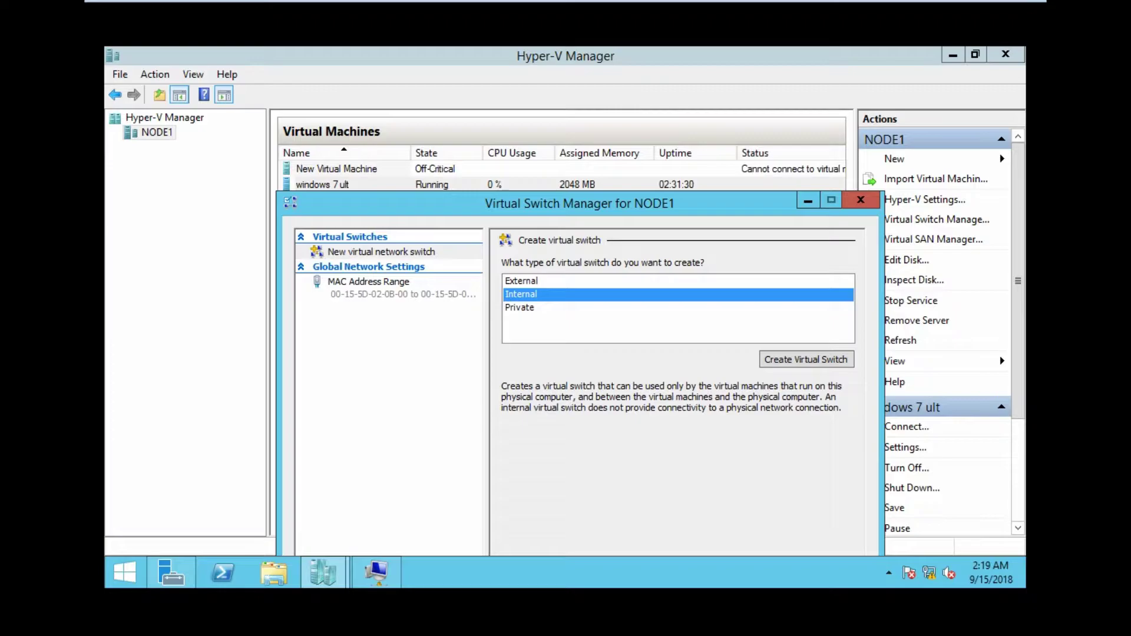
pyautogui.click(520, 308)
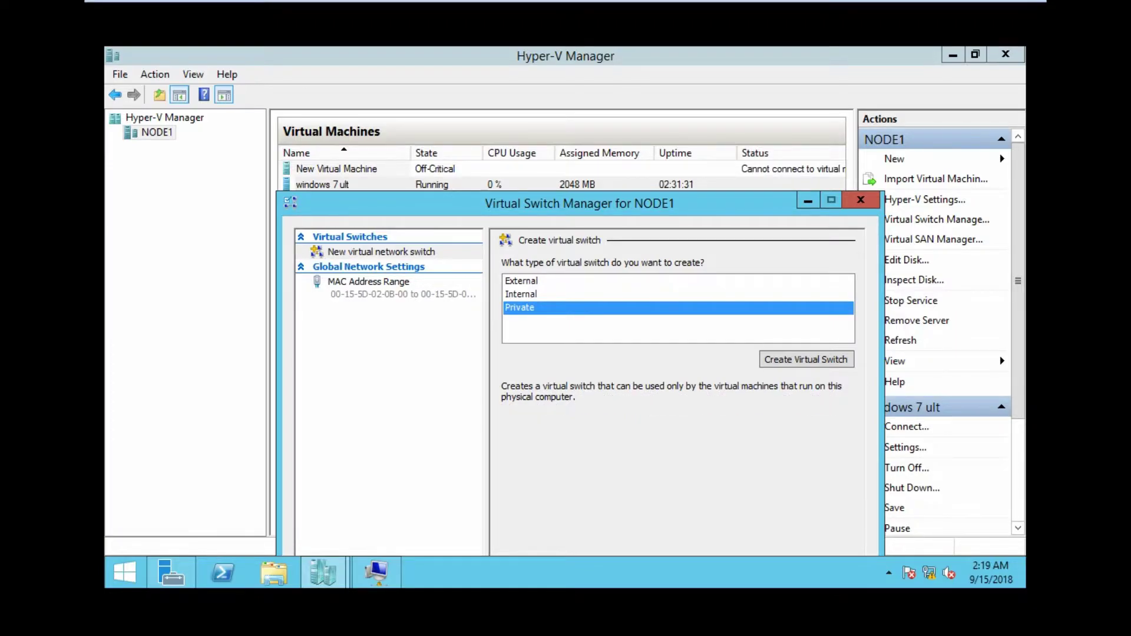
# Step: Compare the descriptions of the External, Internal and Private virtual switch types in Virtual Switch Manager for NODE1
pyautogui.moveTo(700, 208); pyautogui.dragTo(685, 255)
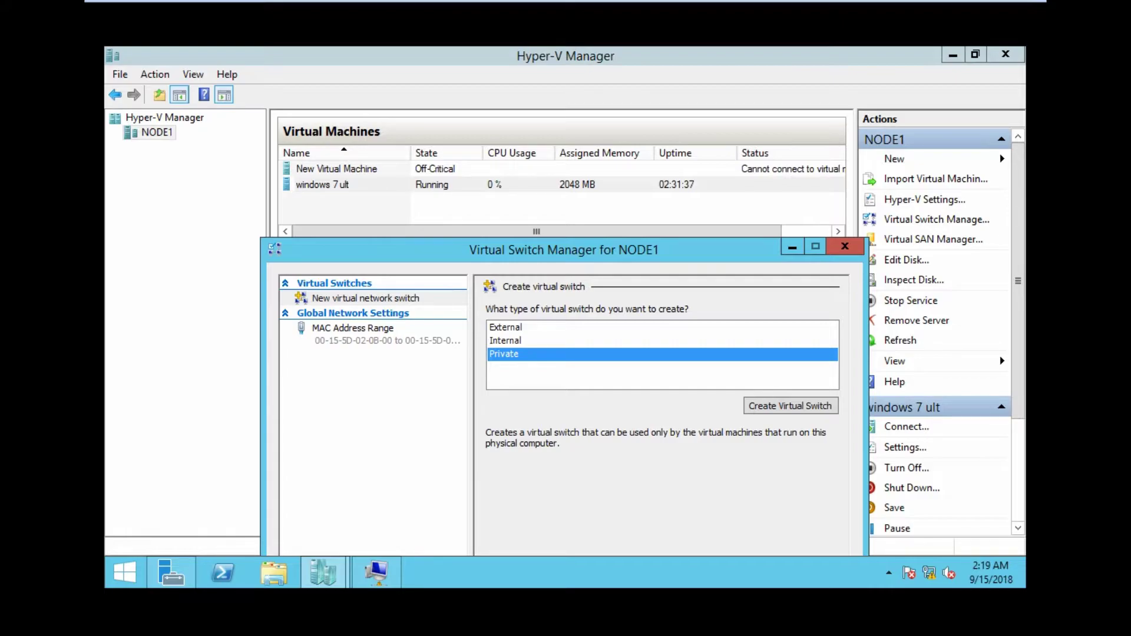
pyautogui.moveTo(708, 255); pyautogui.dragTo(694, 160)
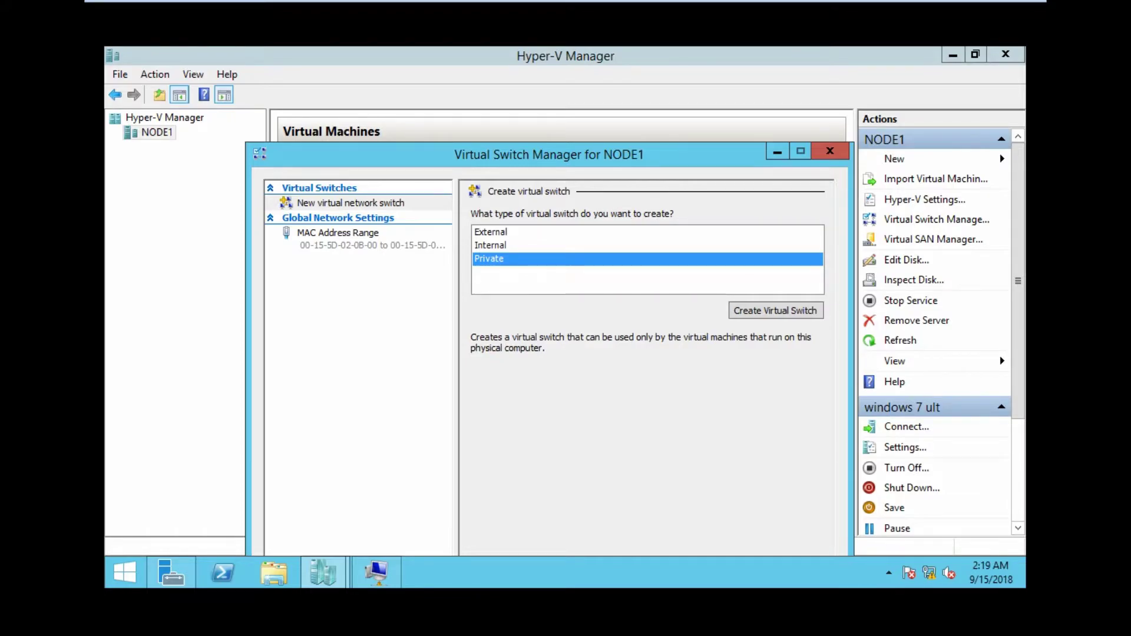
pyautogui.moveTo(681, 163); pyautogui.dragTo(733, 274)
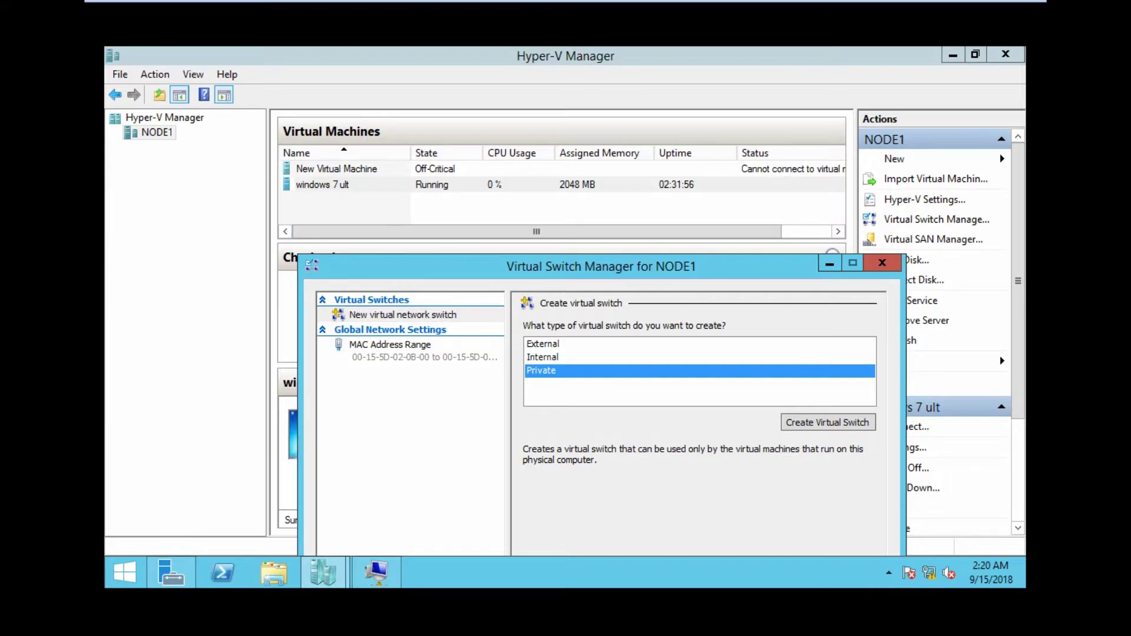
pyautogui.click(542, 357)
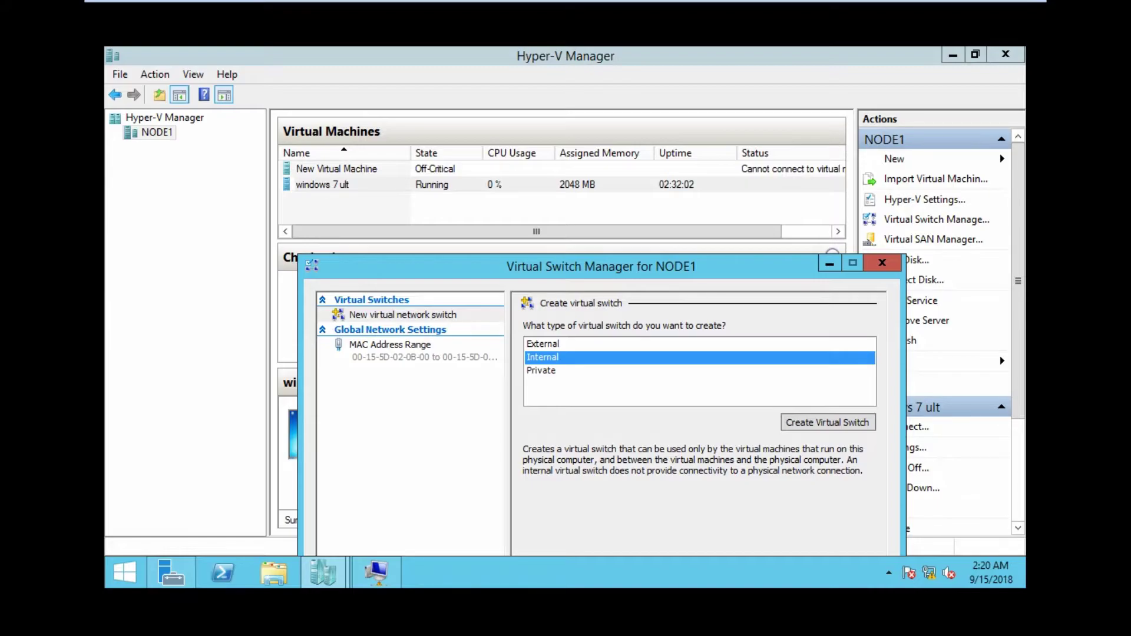
pyautogui.moveTo(565, 0)
pyautogui.click(543, 344)
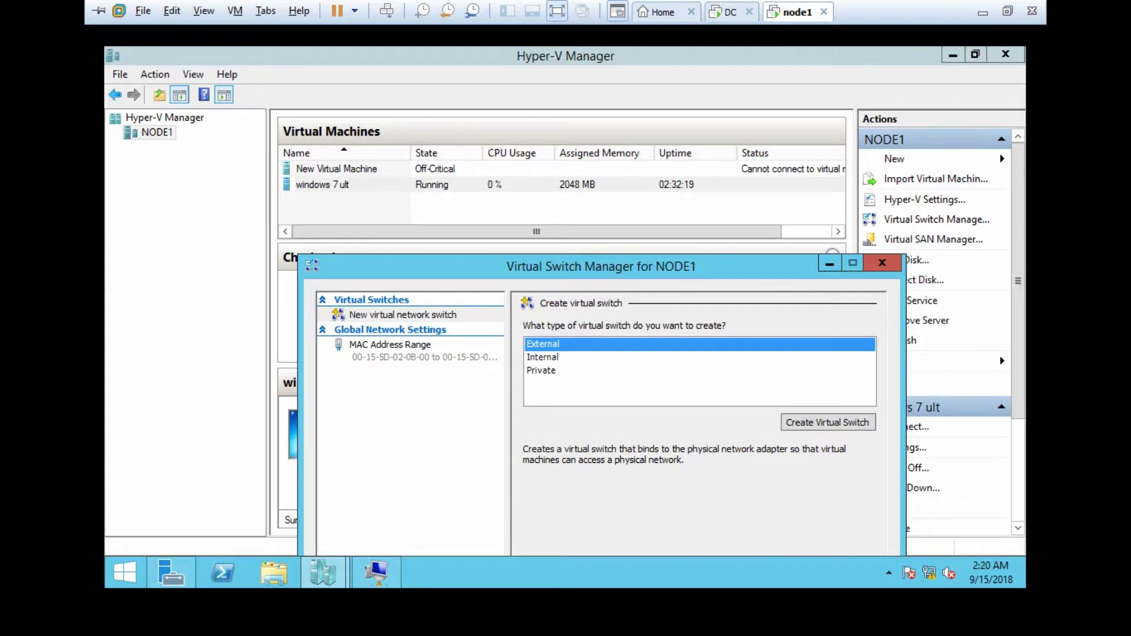
pyautogui.moveTo(795, 2)
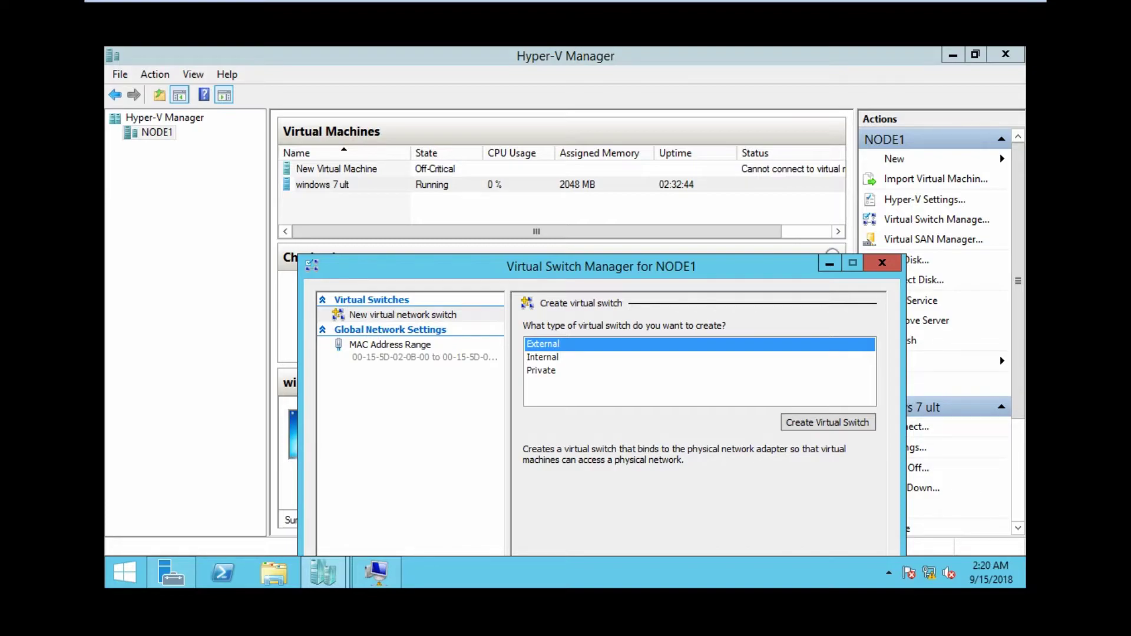
pyautogui.click(543, 358)
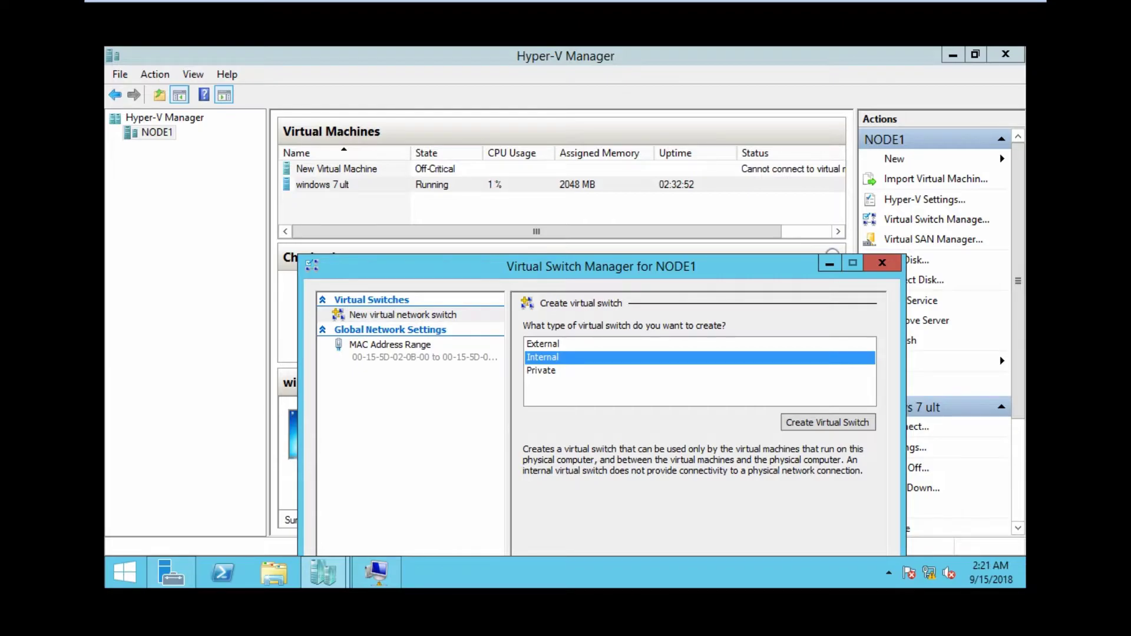
pyautogui.click(541, 370)
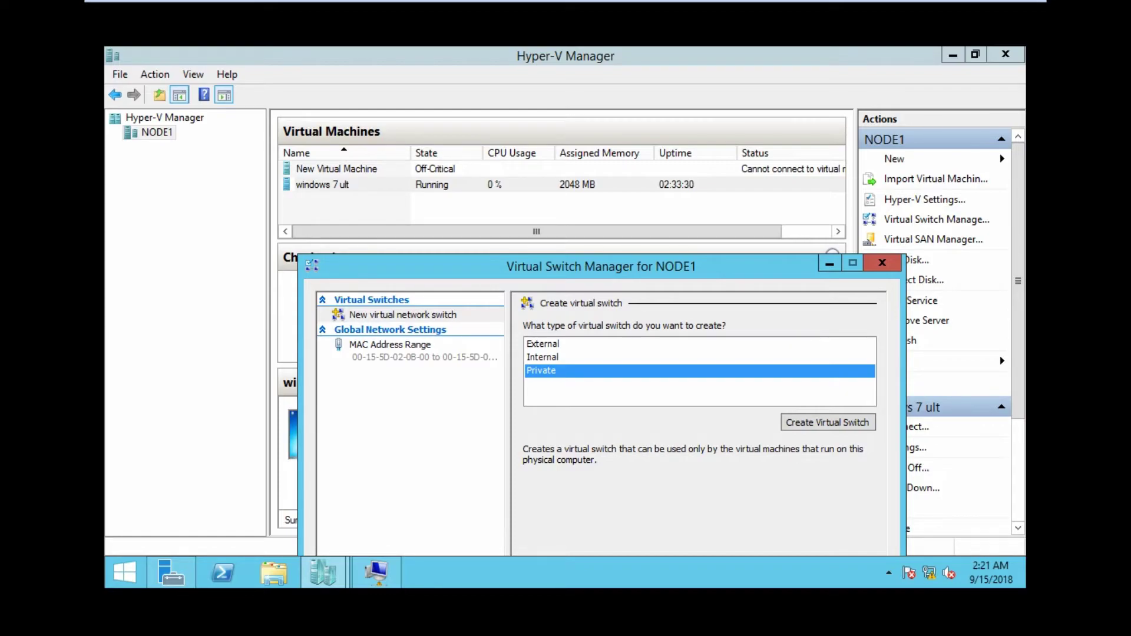
pyautogui.click(542, 357)
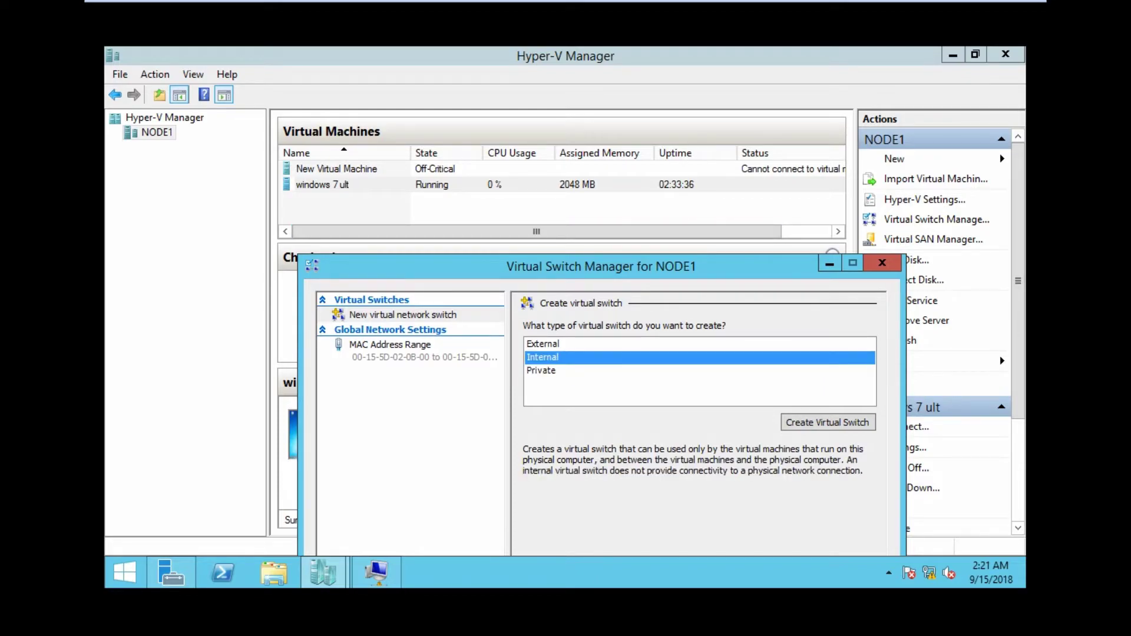
pyautogui.click(543, 344)
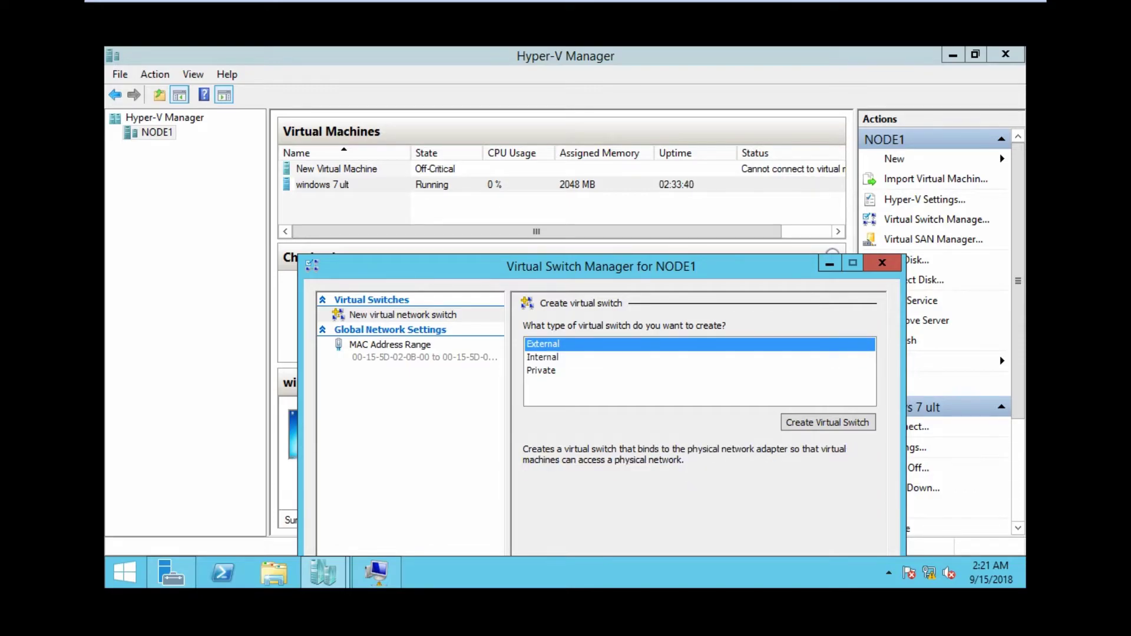
pyautogui.moveTo(751, 263); pyautogui.dragTo(697, 117)
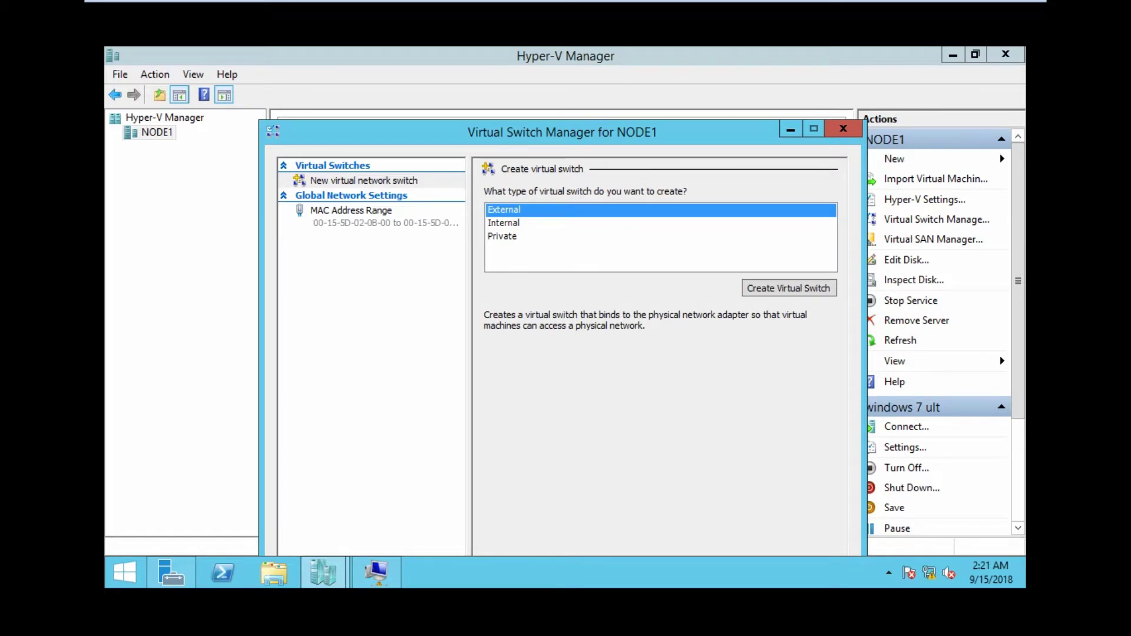
pyautogui.click(503, 236)
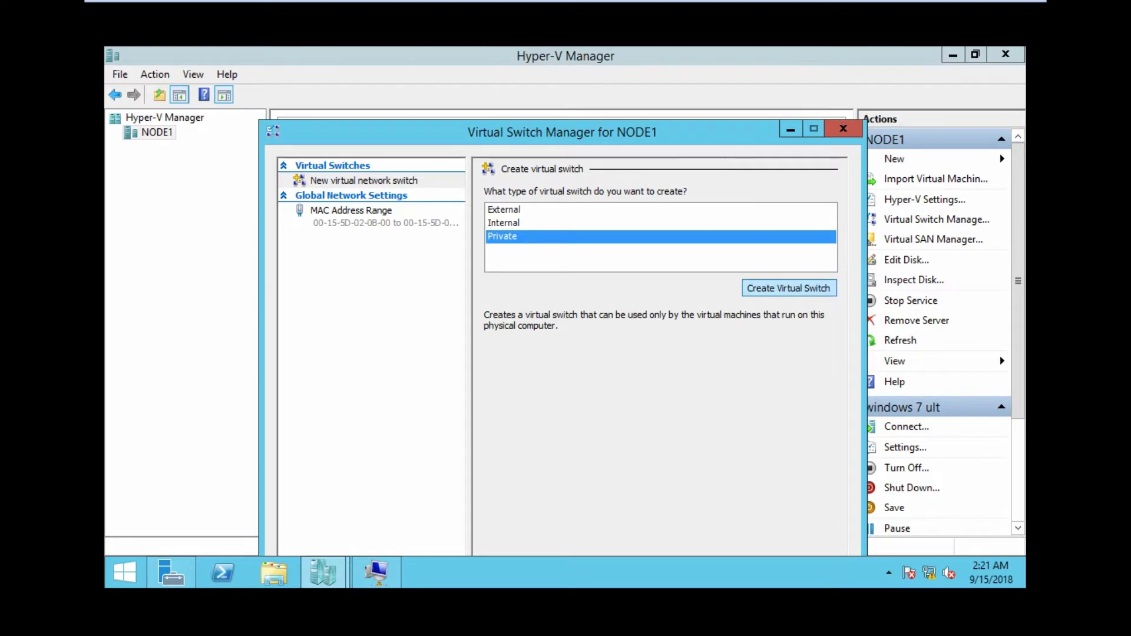
pyautogui.click(789, 288)
pyautogui.click(568, 211)
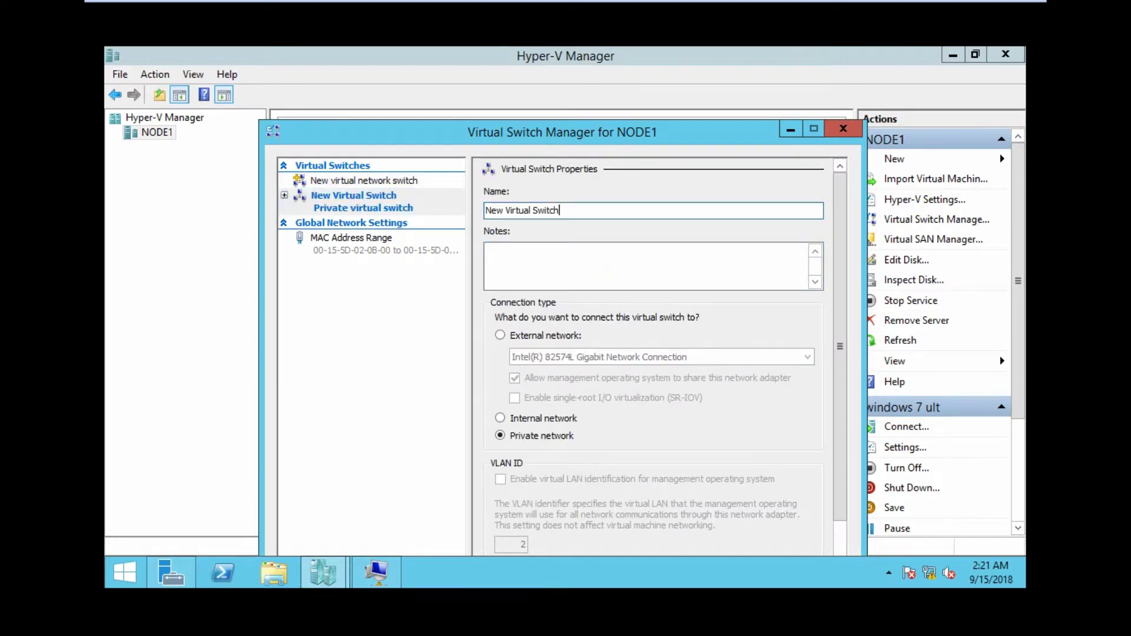
pyautogui.hotkey('ctrl', 'a')
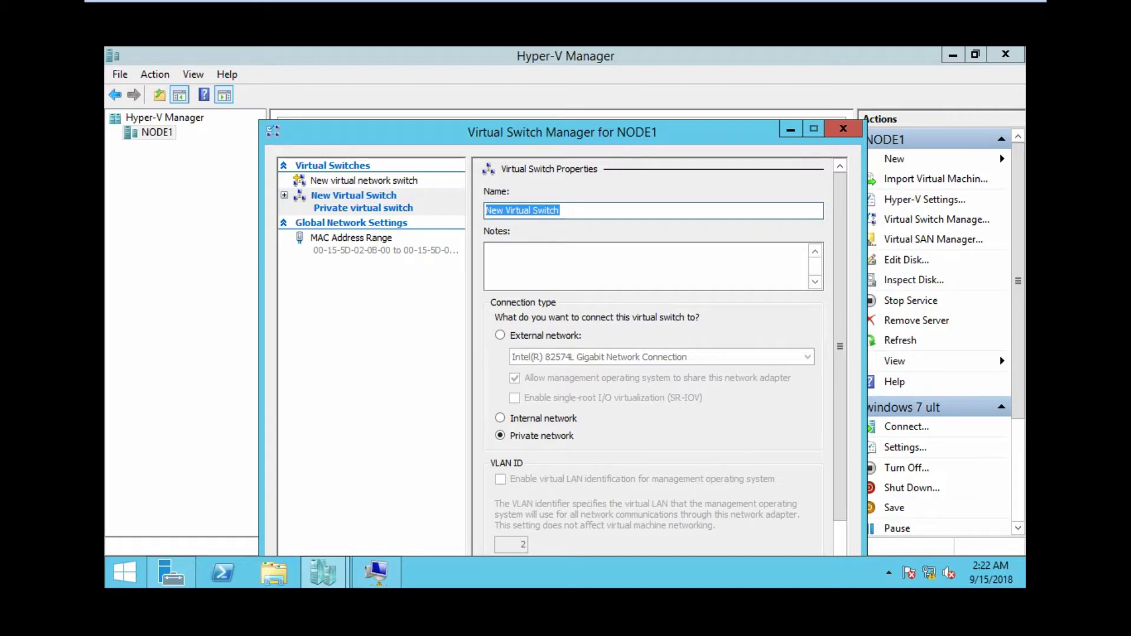
pyautogui.write('VSW')
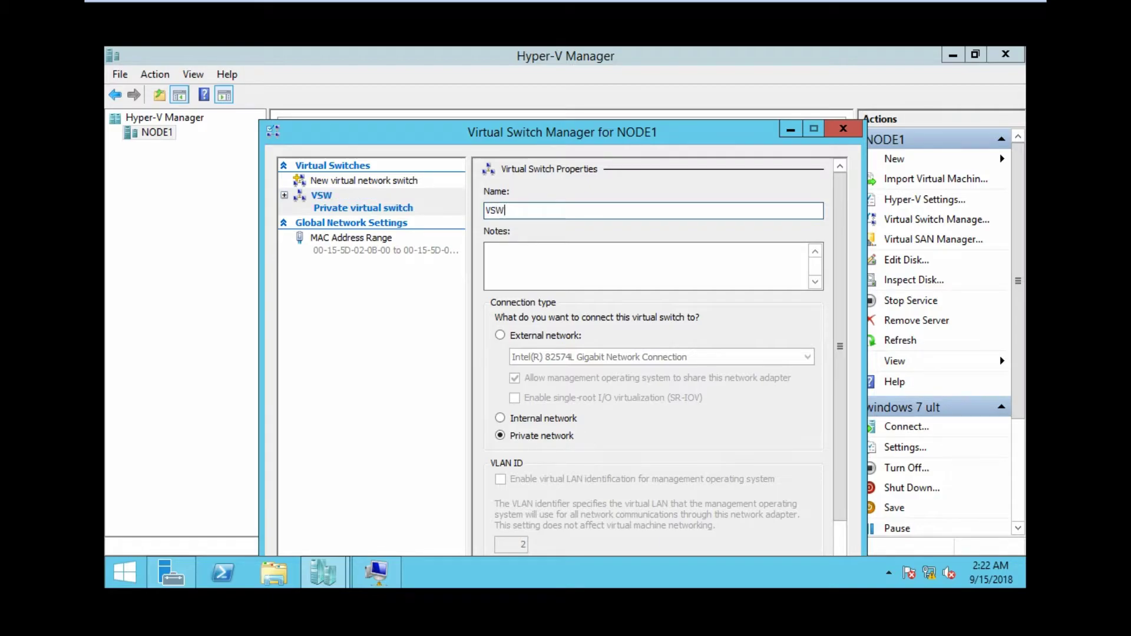
pyautogui.moveTo(691, 140); pyautogui.dragTo(695, 93)
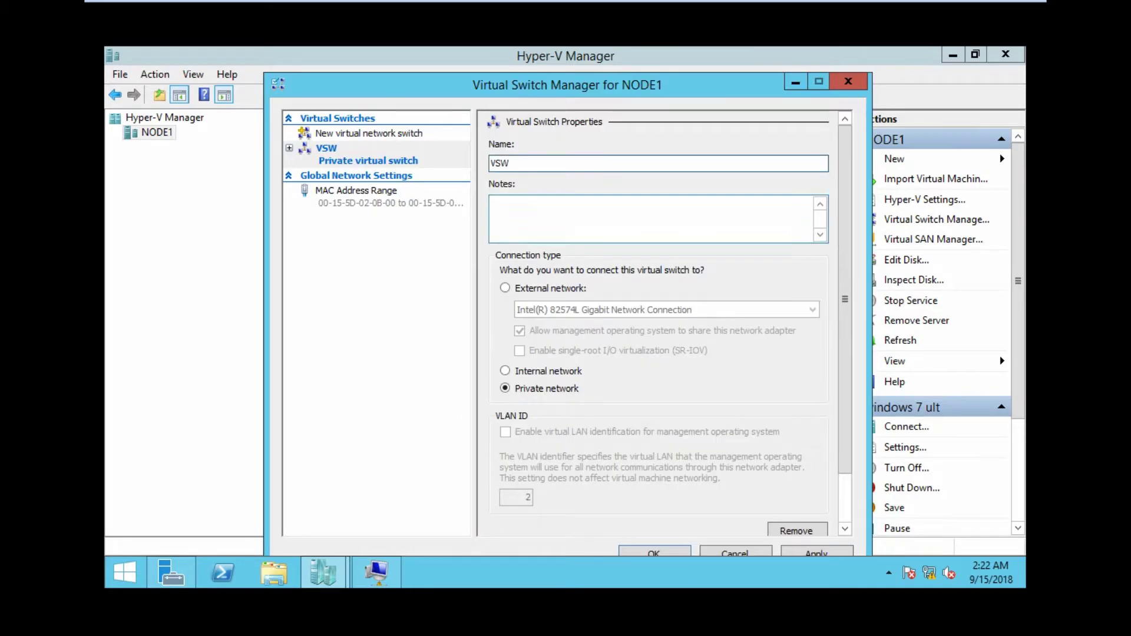
pyautogui.click(651, 219)
pyautogui.write('pr')
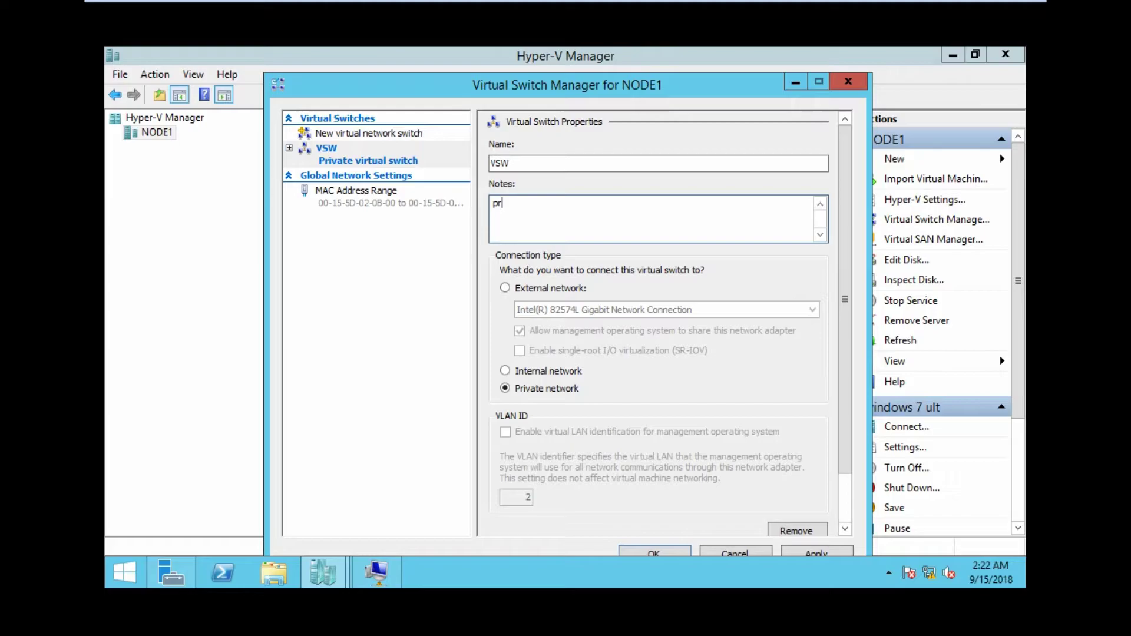
pyautogui.write('ivate')
pyautogui.moveTo(707, 84); pyautogui.dragTo(713, 64)
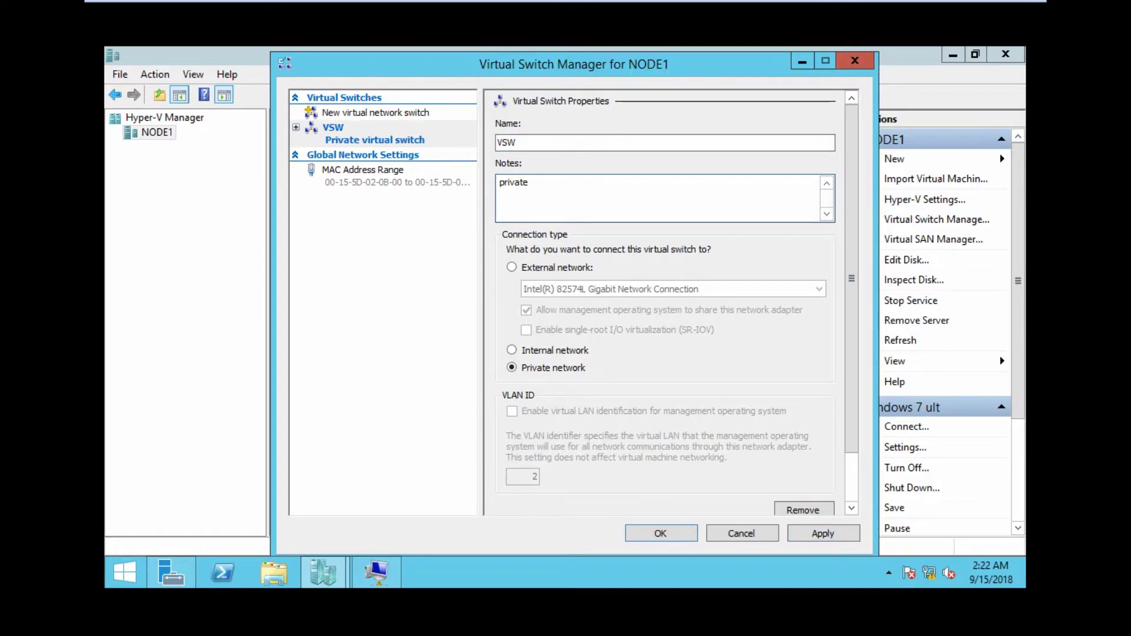
pyautogui.click(855, 60)
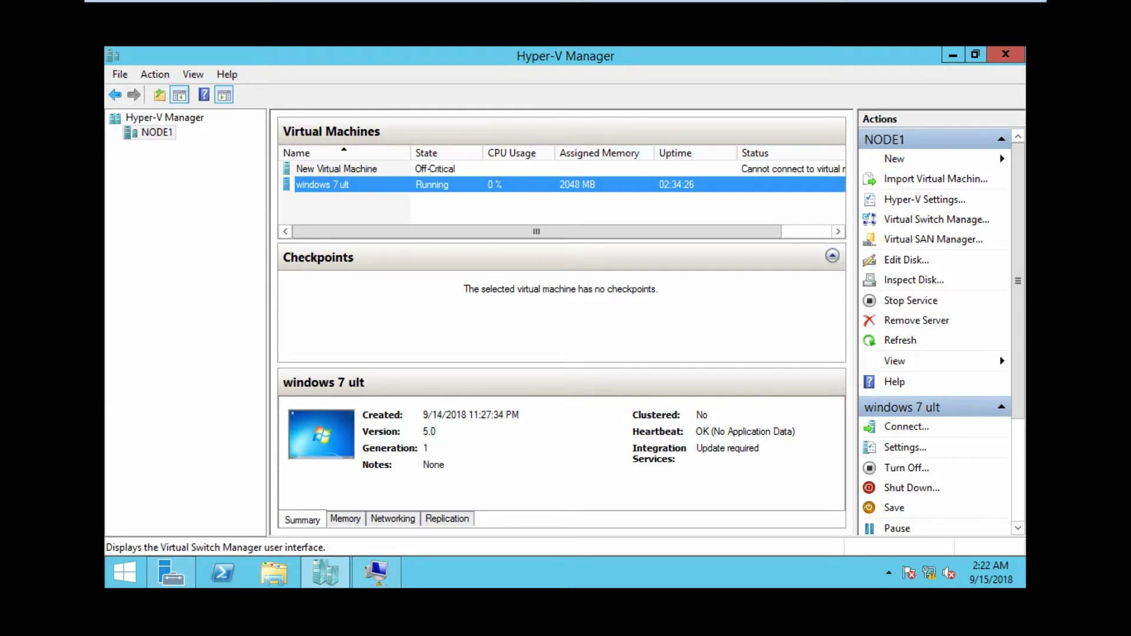
# Step: Create an Internal virtual switch on NODE1 named vsw with the note "internal", and apply it
pyautogui.click(936, 220)
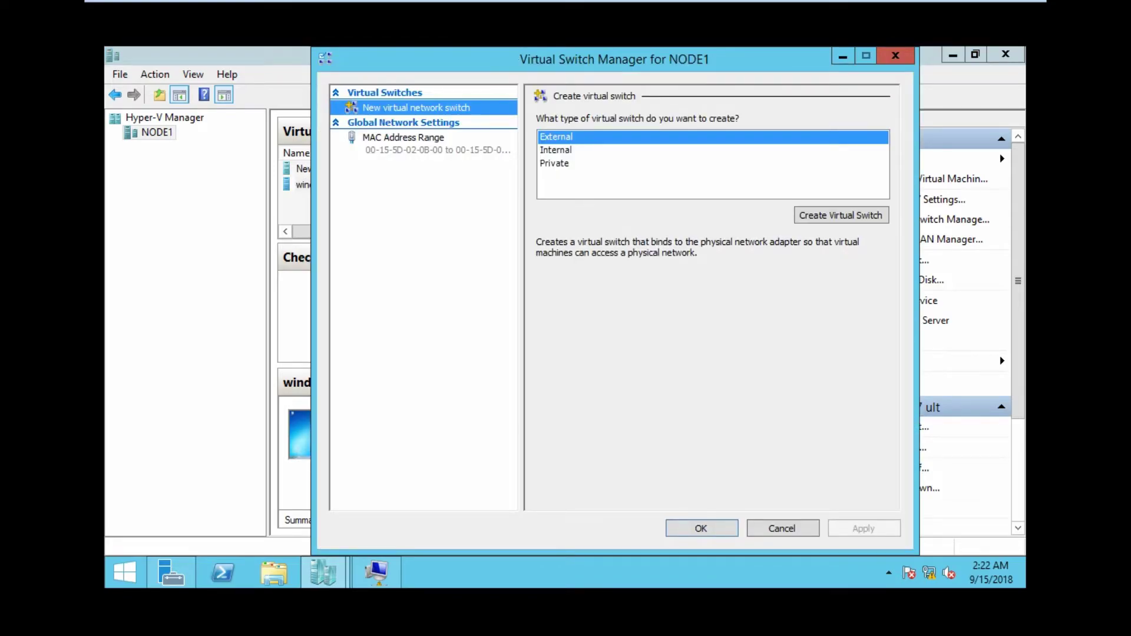
pyautogui.click(554, 163)
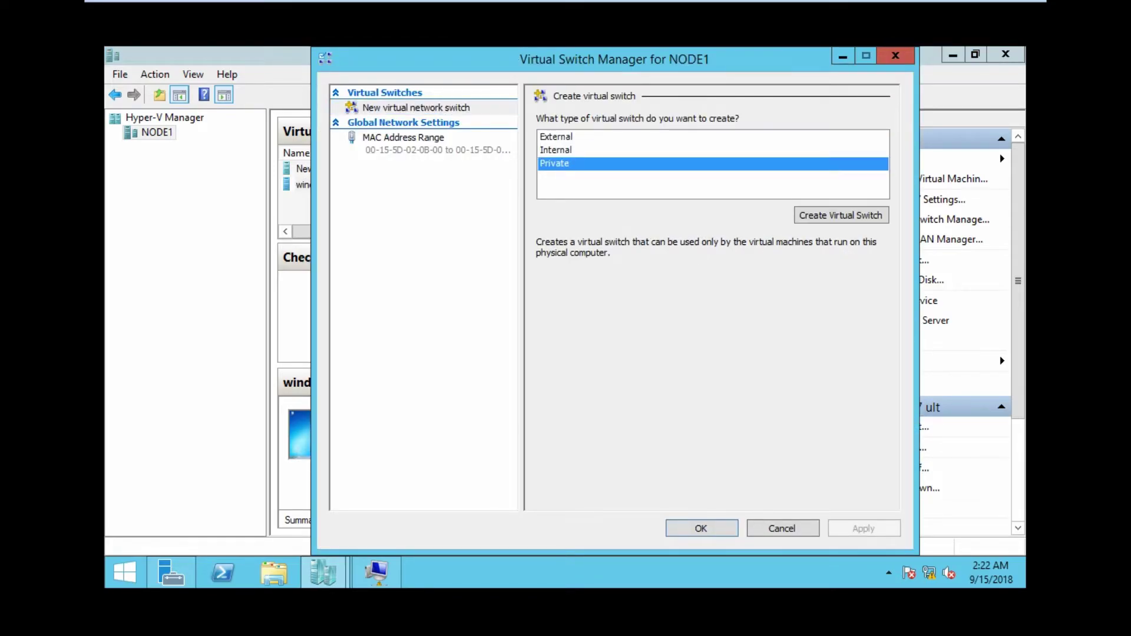
pyautogui.click(556, 150)
pyautogui.click(556, 137)
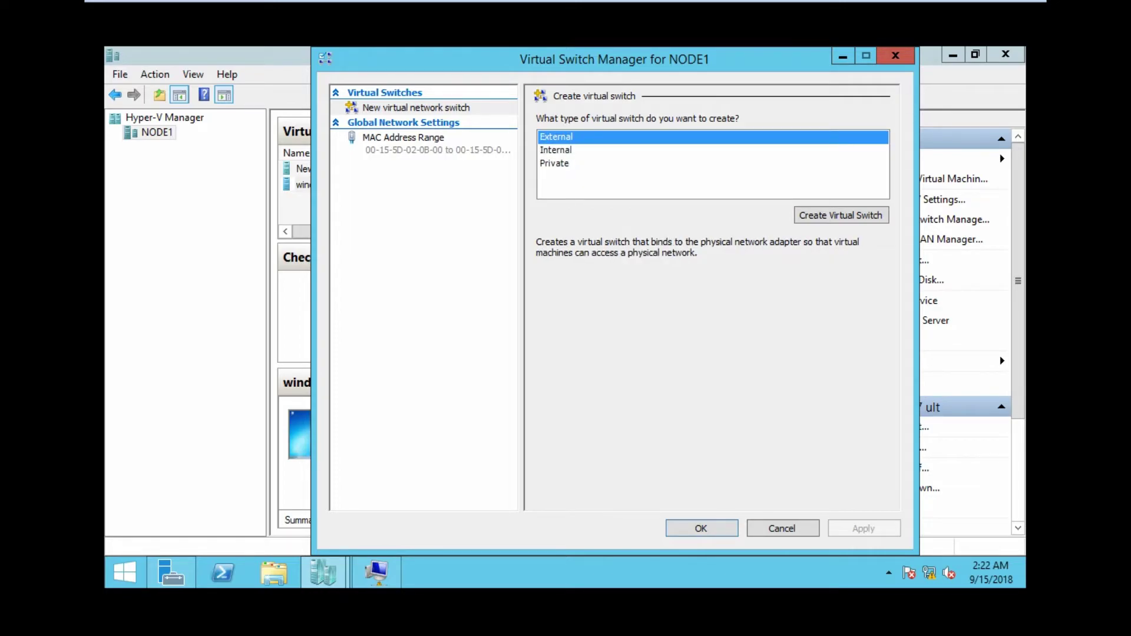
pyautogui.click(556, 150)
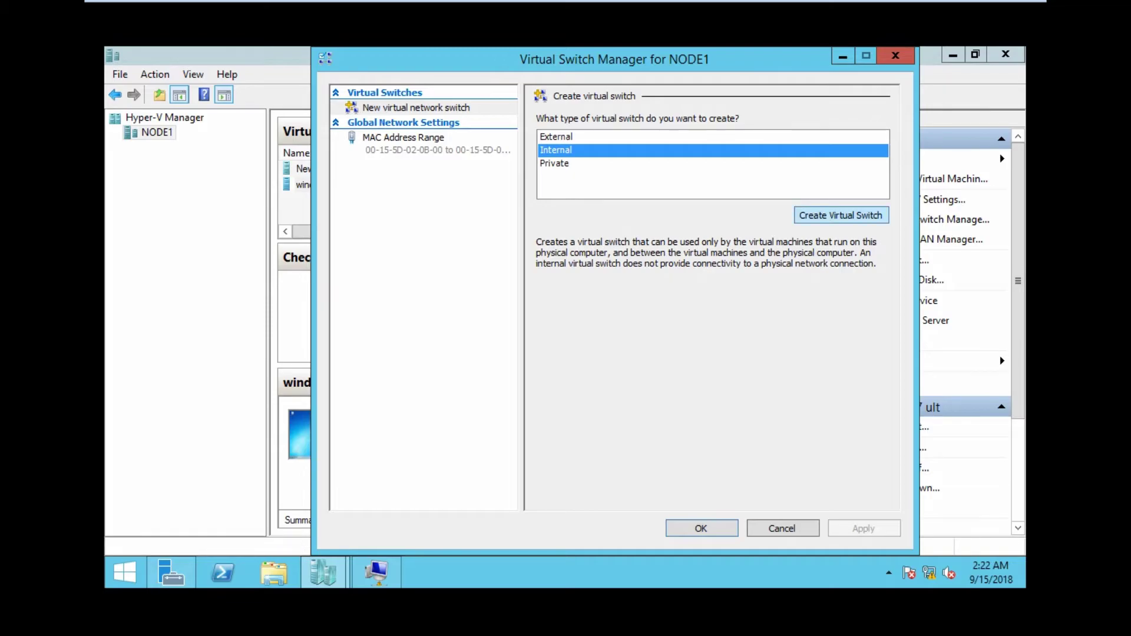
pyautogui.click(841, 215)
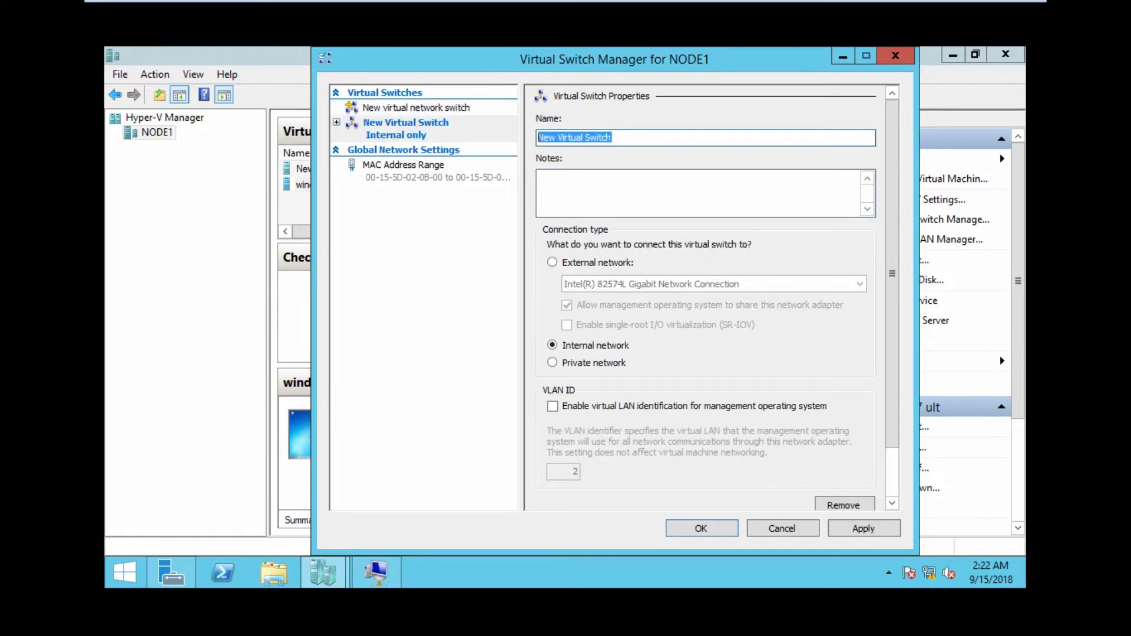
pyautogui.write('vsw')
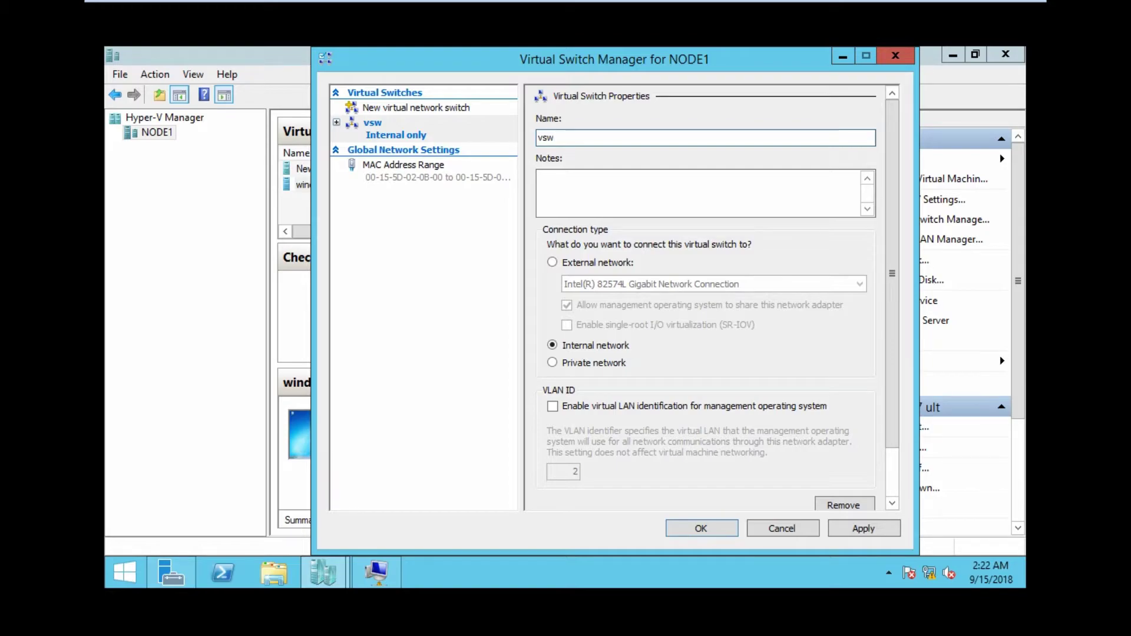
pyautogui.click(541, 178)
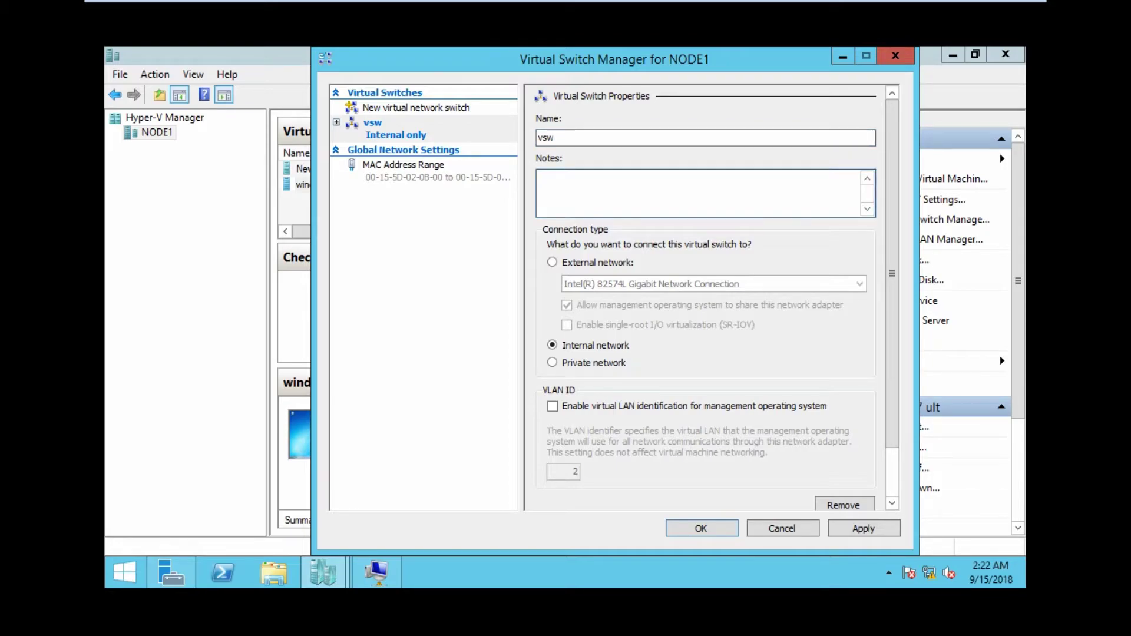
pyautogui.write('internal')
pyautogui.click(864, 528)
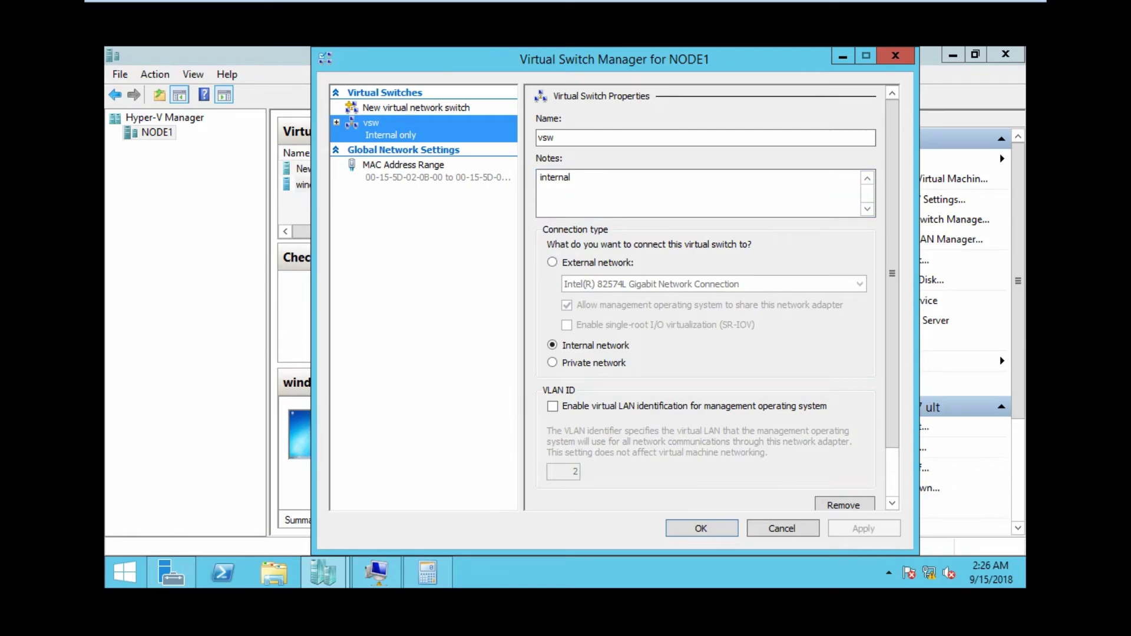
pyautogui.click(704, 529)
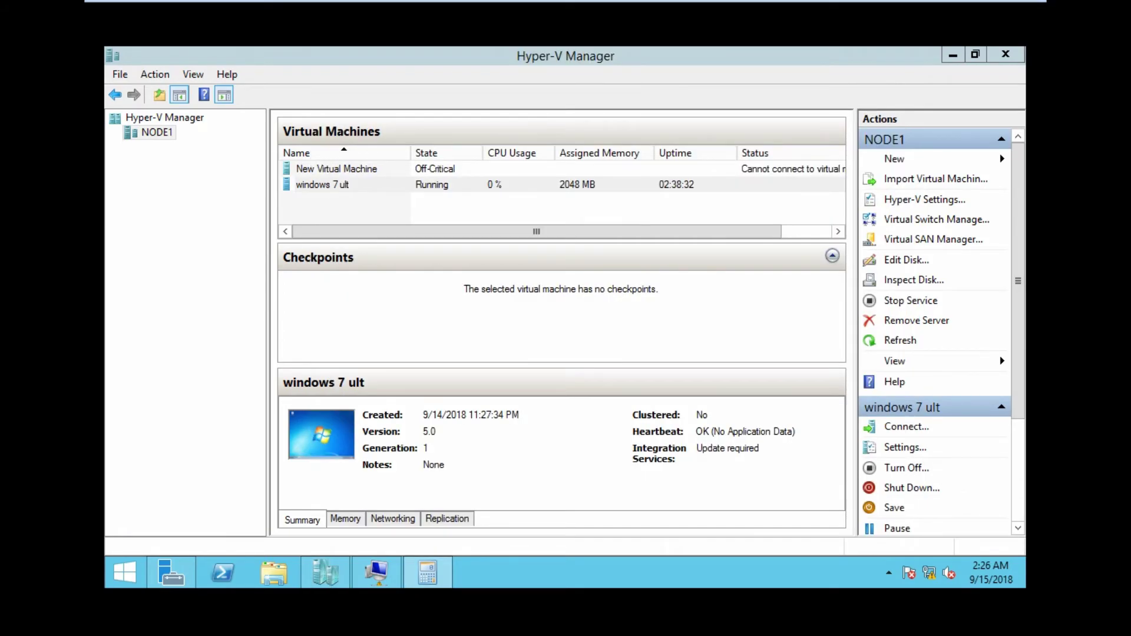
# Step: Connect the network adapter of the windows 7 ult virtual machine to the vsw virtual switch and save its settings
pyautogui.click(332, 185)
pyautogui.rightClick(332, 186)
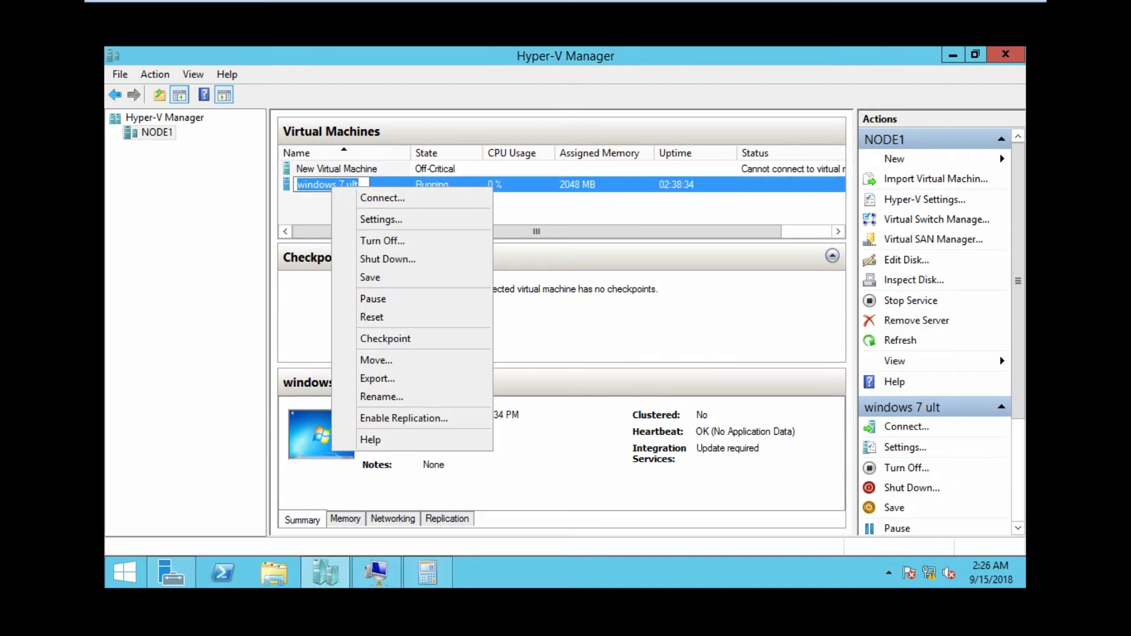
pyautogui.click(381, 219)
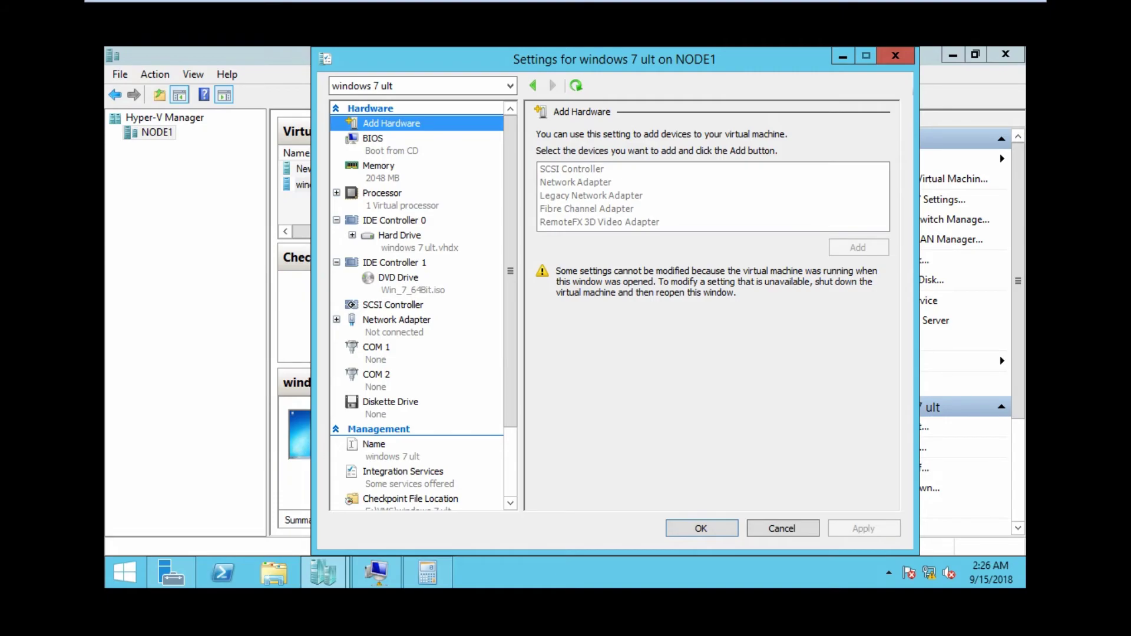
pyautogui.click(379, 166)
pyautogui.click(383, 194)
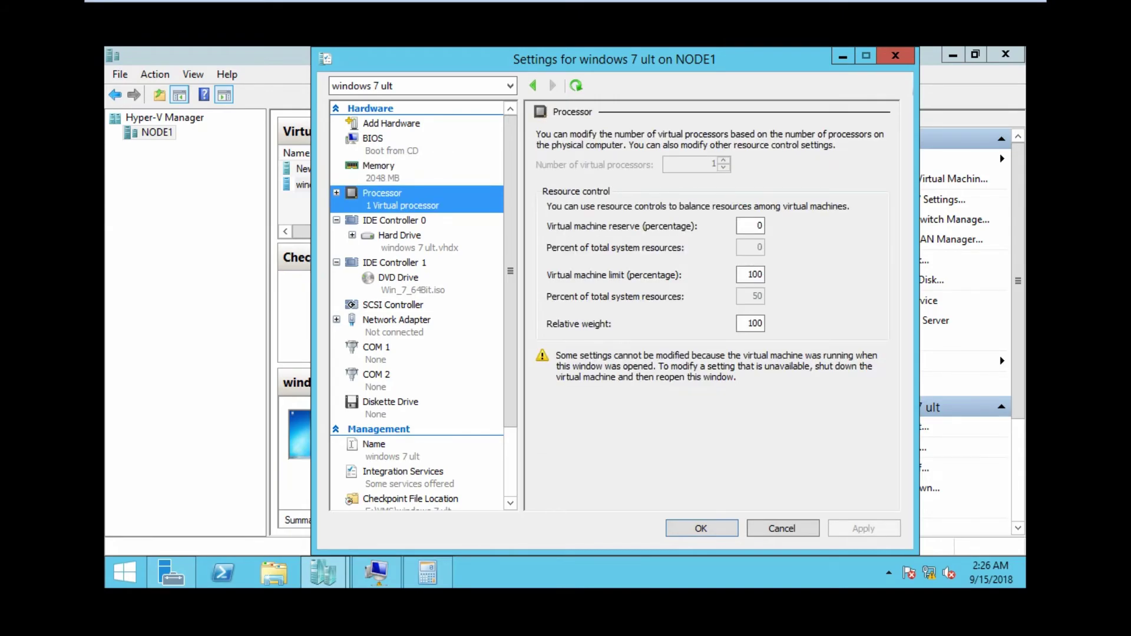
pyautogui.click(396, 321)
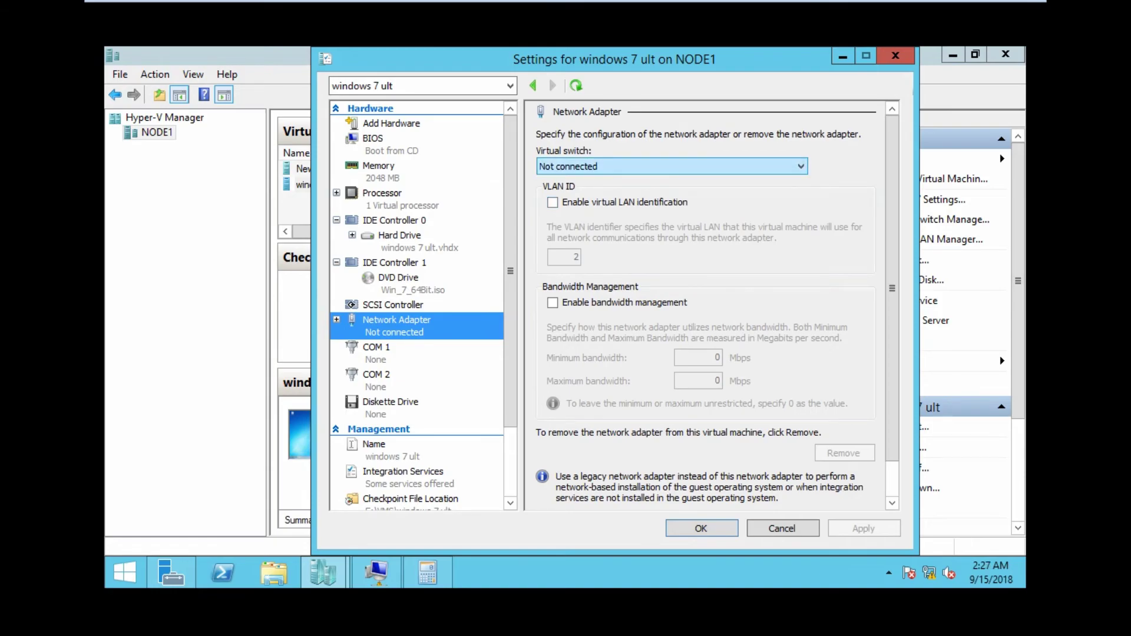
pyautogui.click(671, 166)
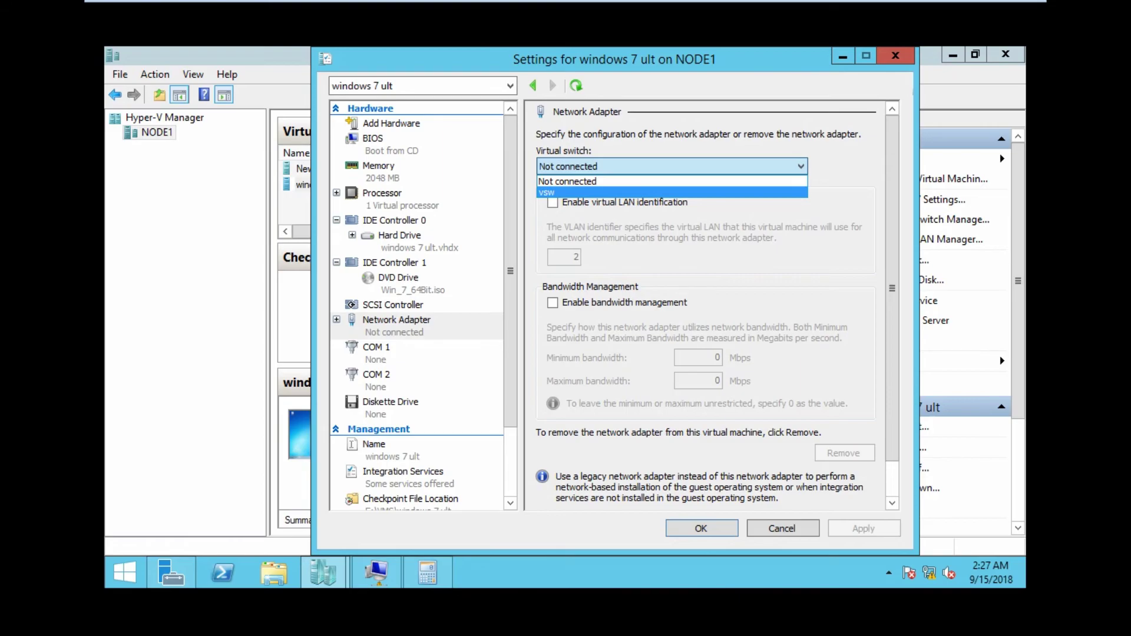
pyautogui.click(671, 193)
pyautogui.click(864, 528)
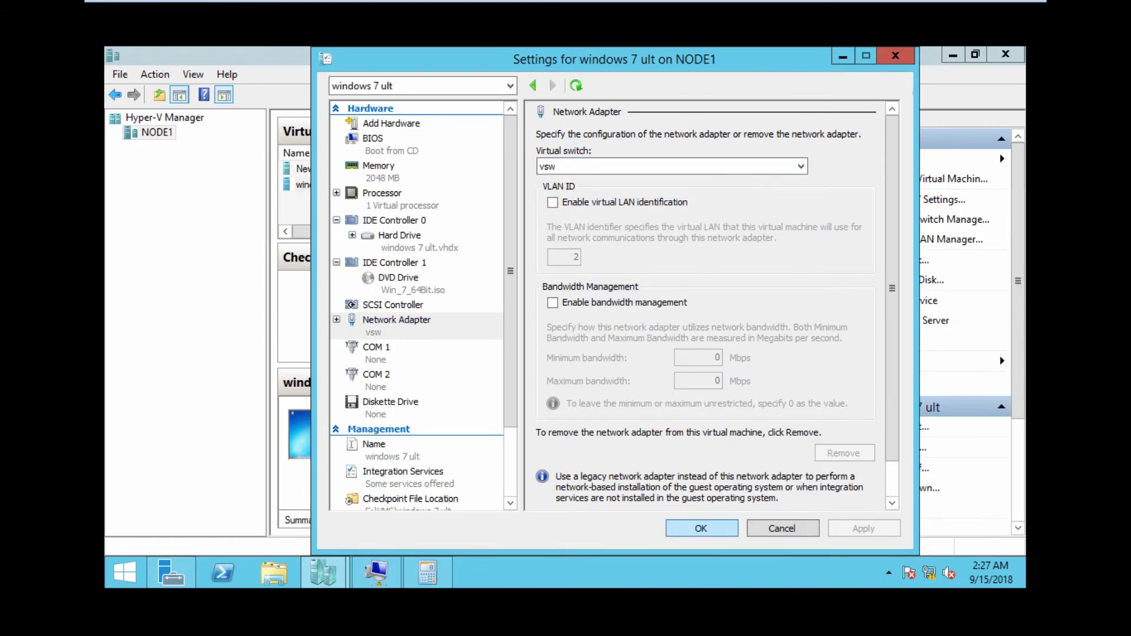
pyautogui.click(701, 529)
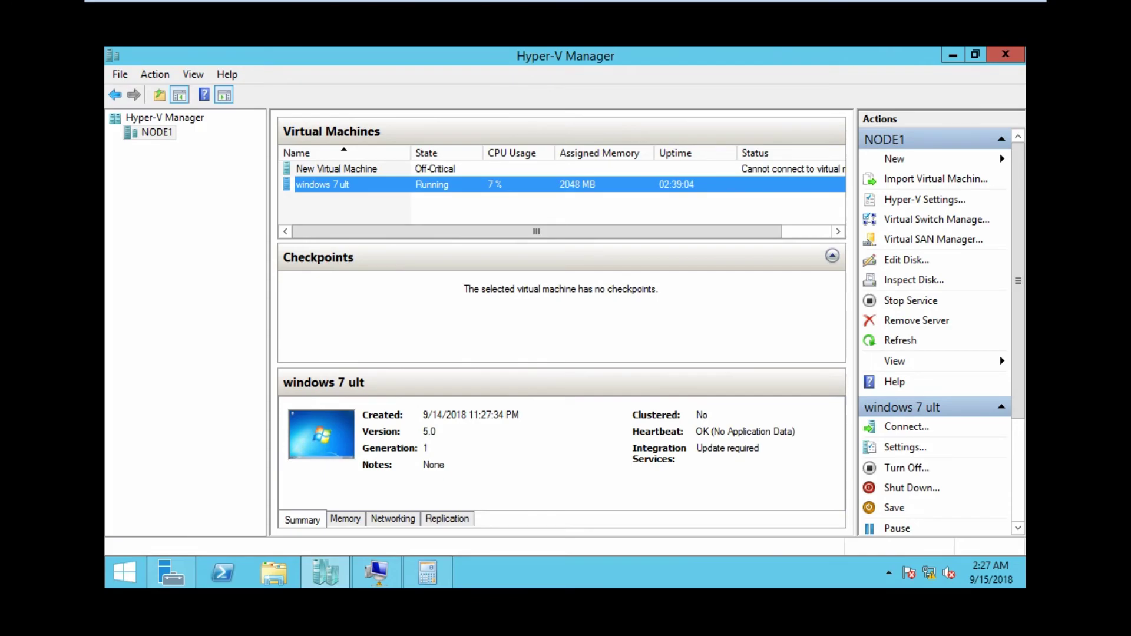
# Step: Check the windows 7 ult desktop in Virtual Machine Connection, and return to Hyper-V Manager
pyautogui.moveTo(707, 2)
pyautogui.click(376, 572)
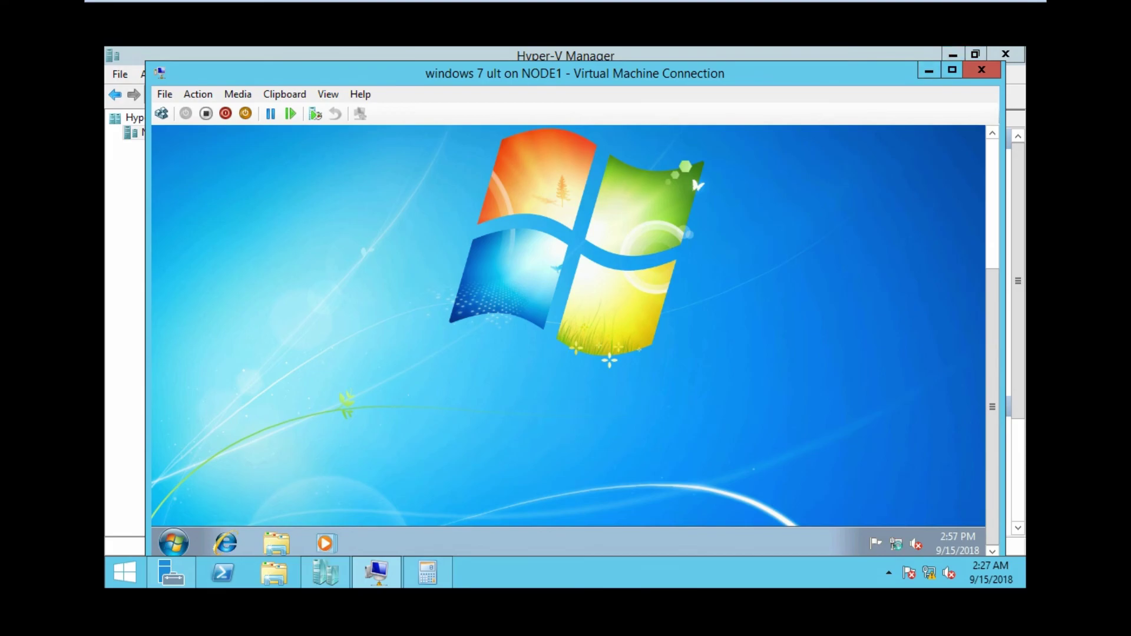
pyautogui.click(929, 70)
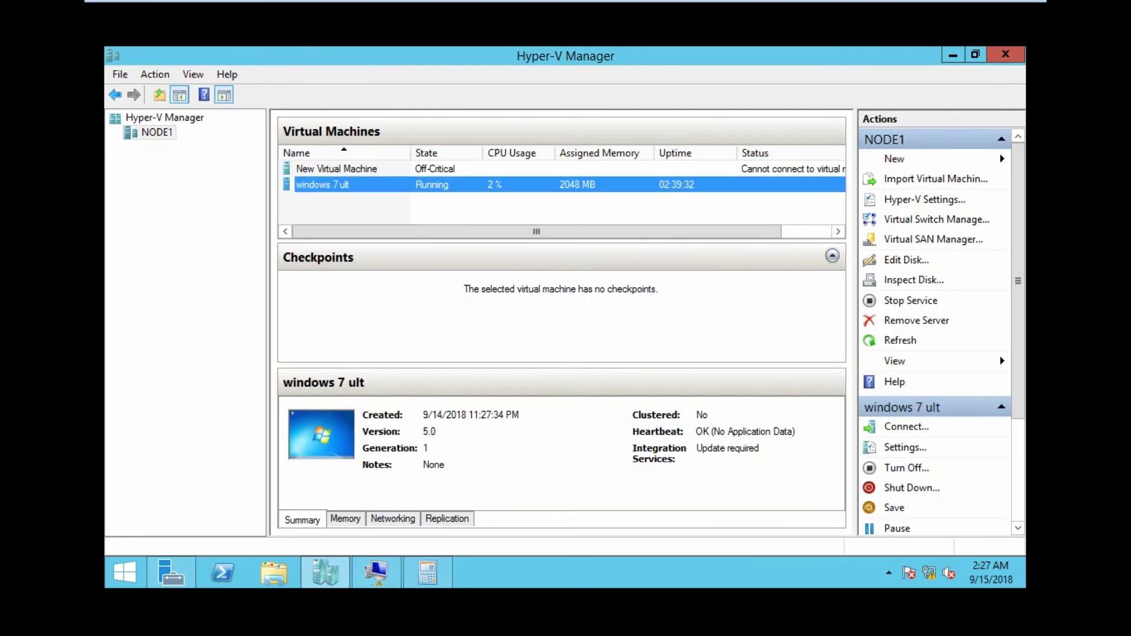